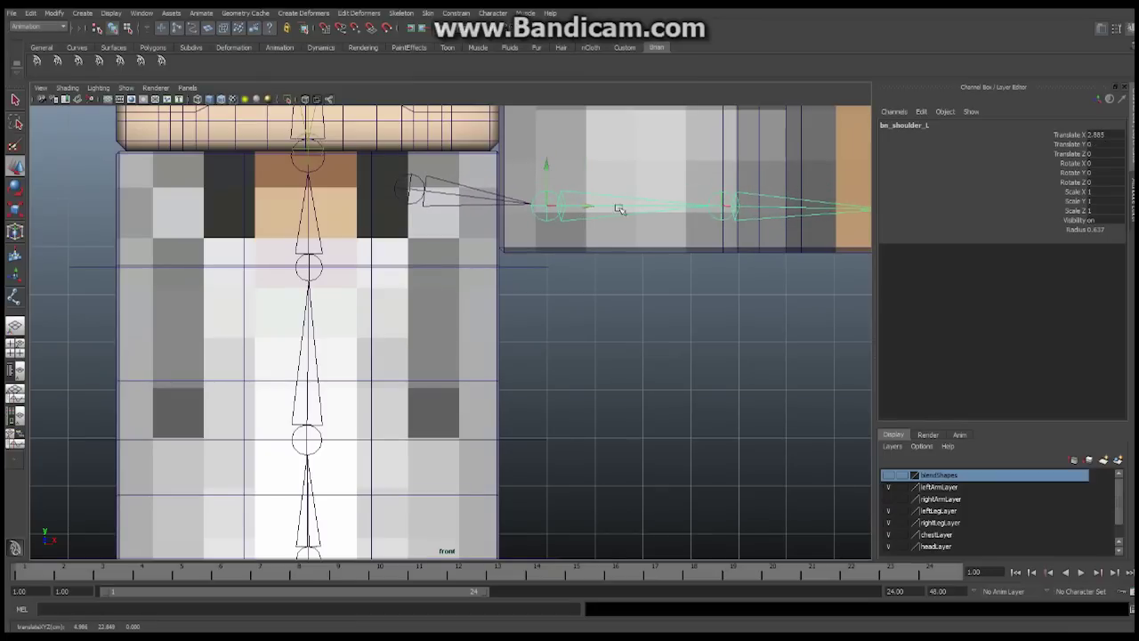
Smooth bind the left arm mesh to the left shoulder, elbow and wrist joints
right_click_drag(723, 219, 427, 242, "alt")
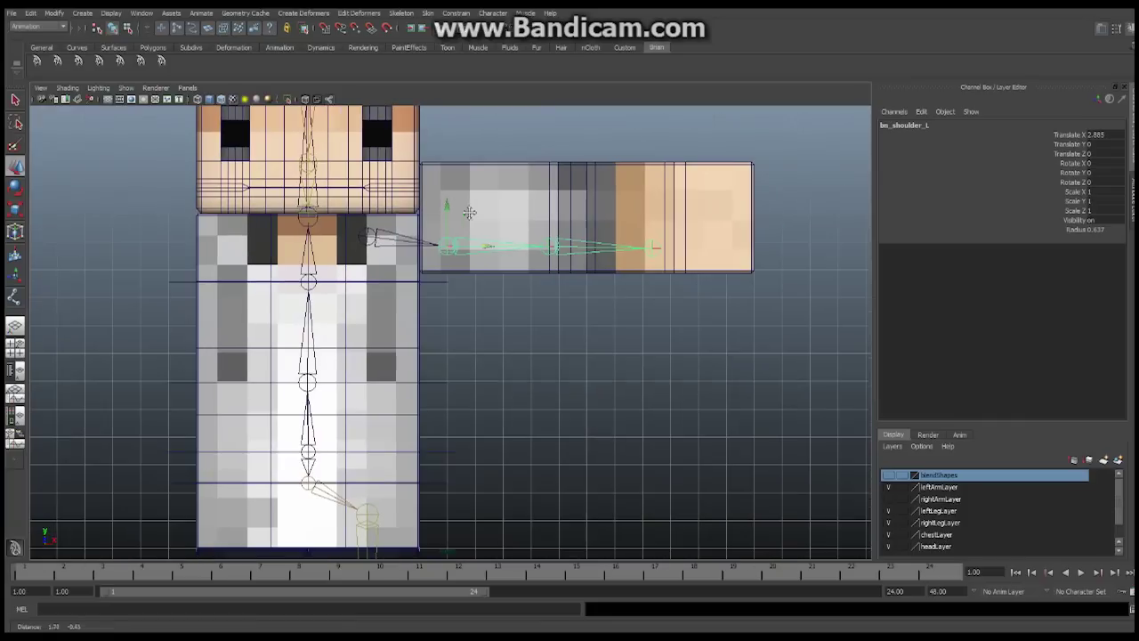
left_click(653, 245)
left_click(551, 245, "shift")
left_click(449, 245, "shift")
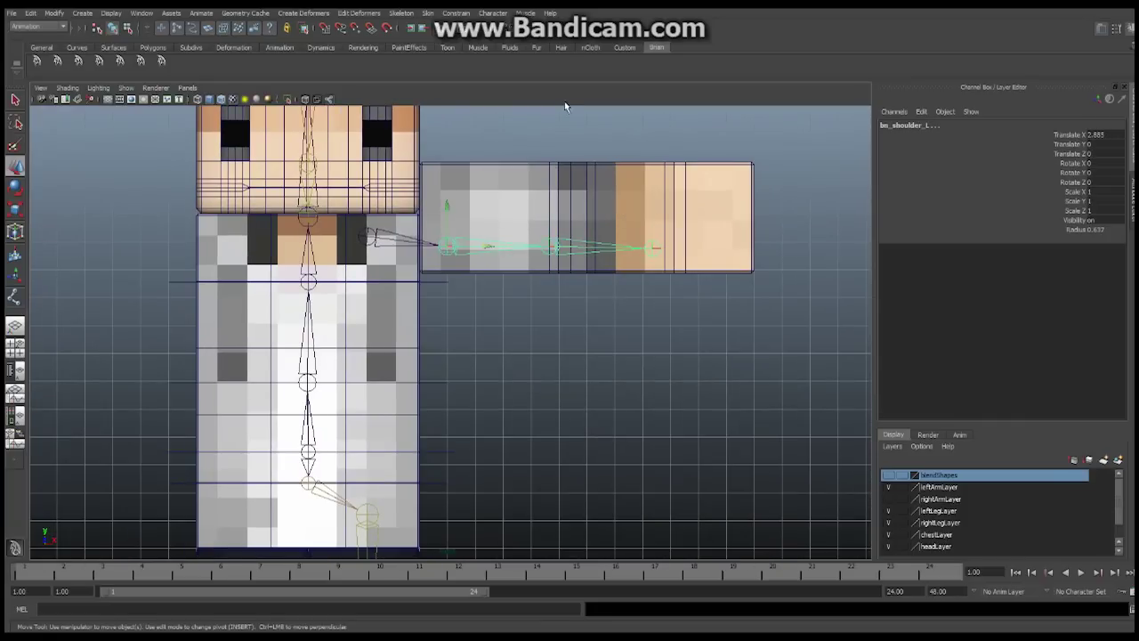
left_click(630, 164, "shift")
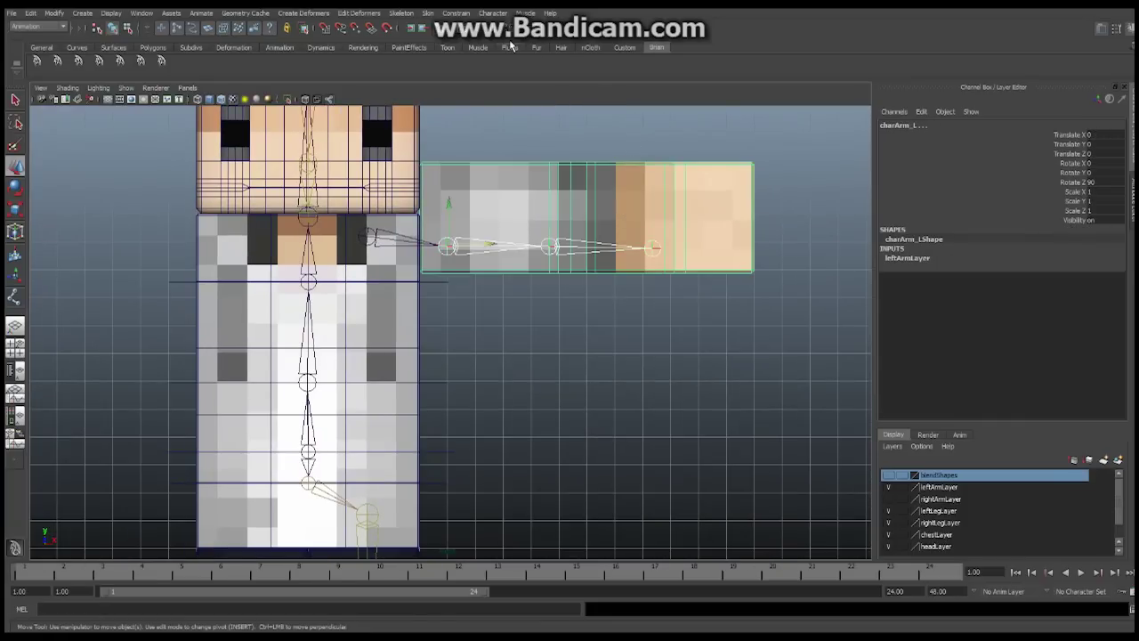
left_click(427, 12)
mouse_move(472, 42)
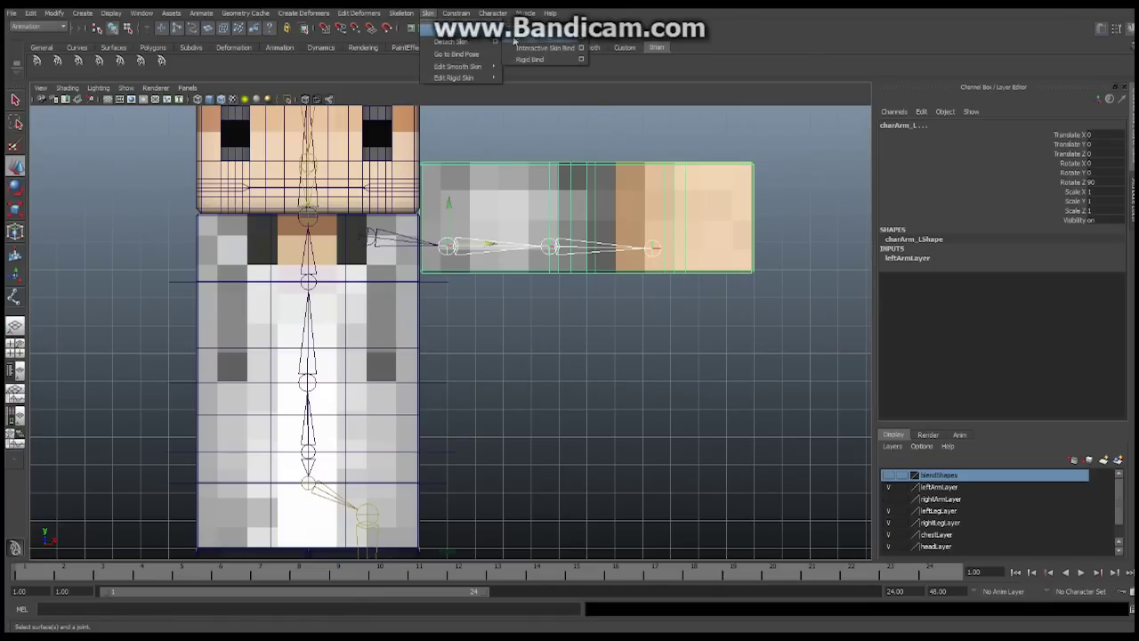
left_click(516, 39)
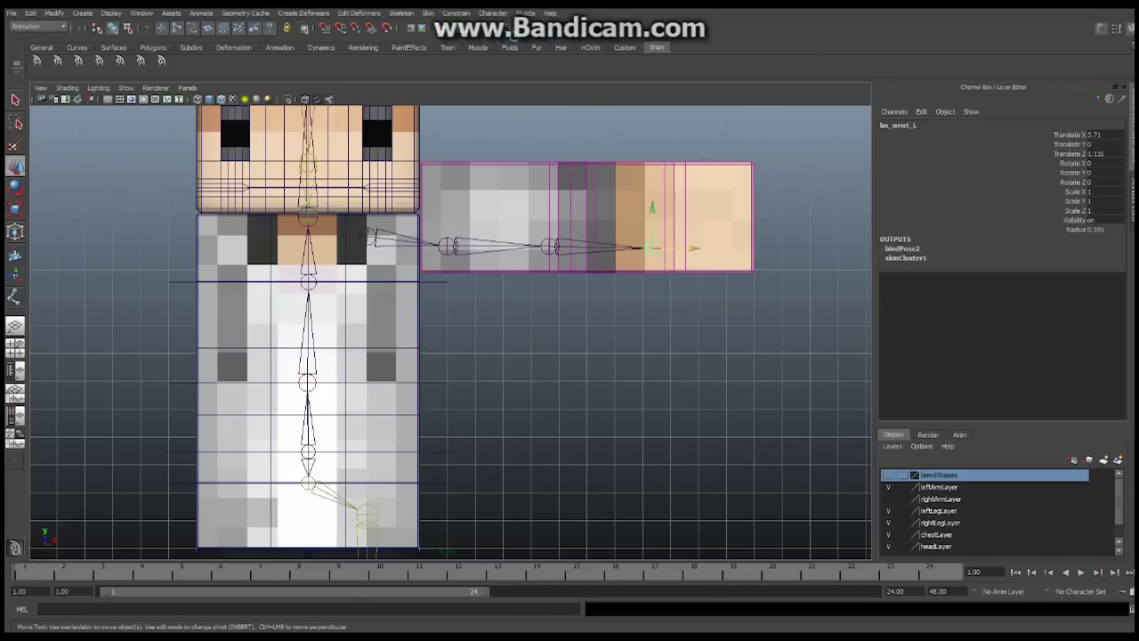
Test the arm's skinning in the perspective view by rotating the left shoulder joint about -90° on Z, and undo the rotation
left_click(447, 243)
key("e")
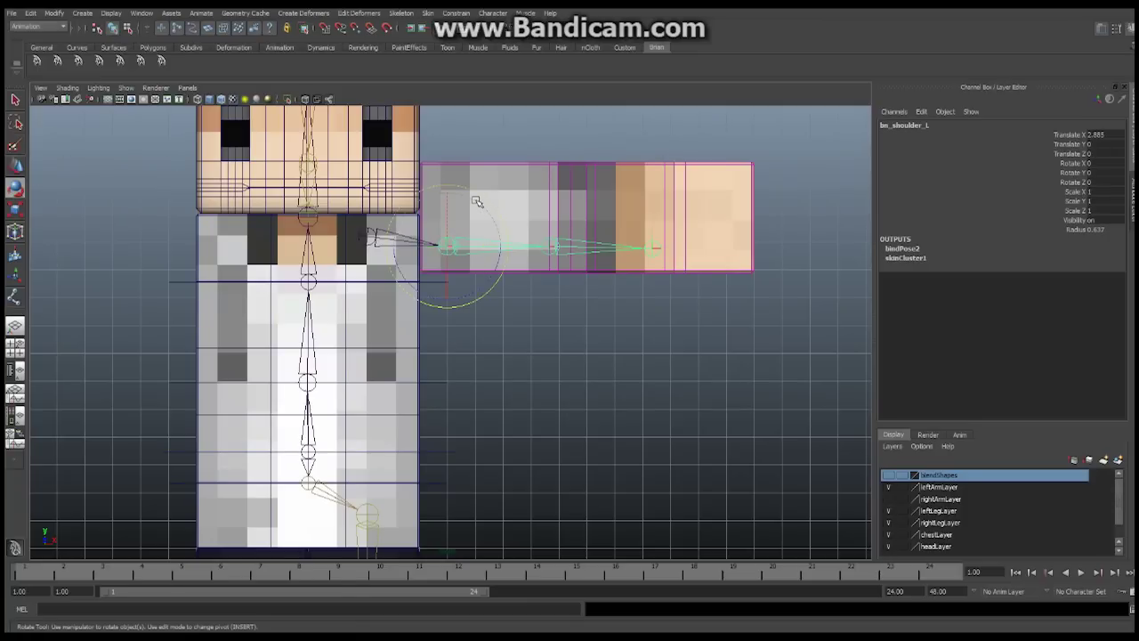
left_click(17, 324)
left_click_drag(475, 218, 465, 296)
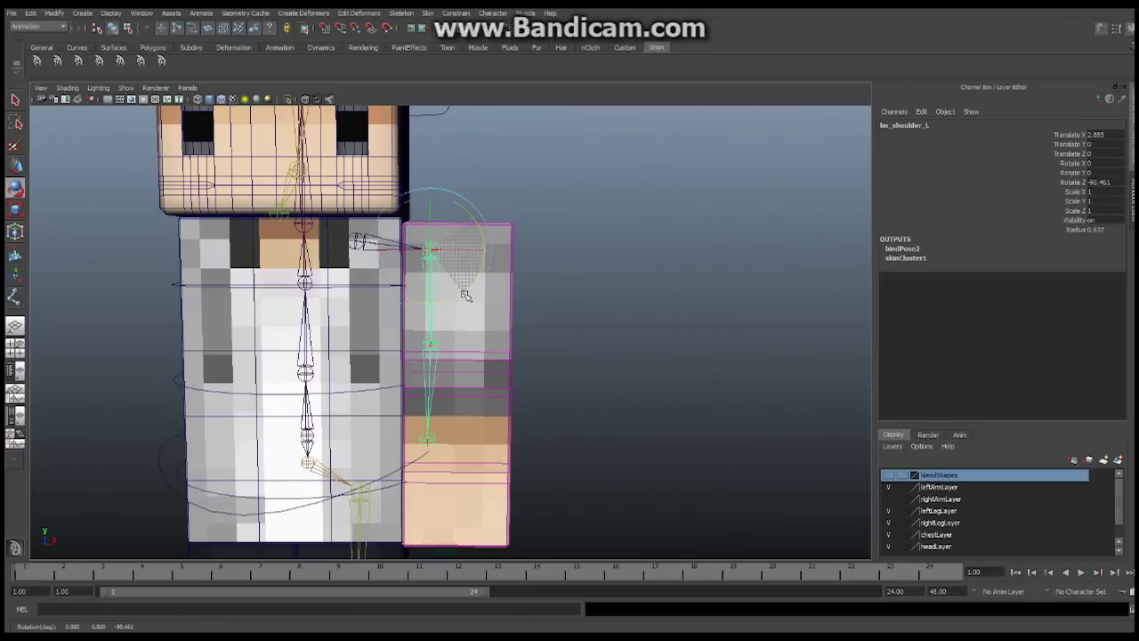
left_click_drag(654, 267, 478, 265, "alt")
key("ctrl+z")
key("ctrl+z")
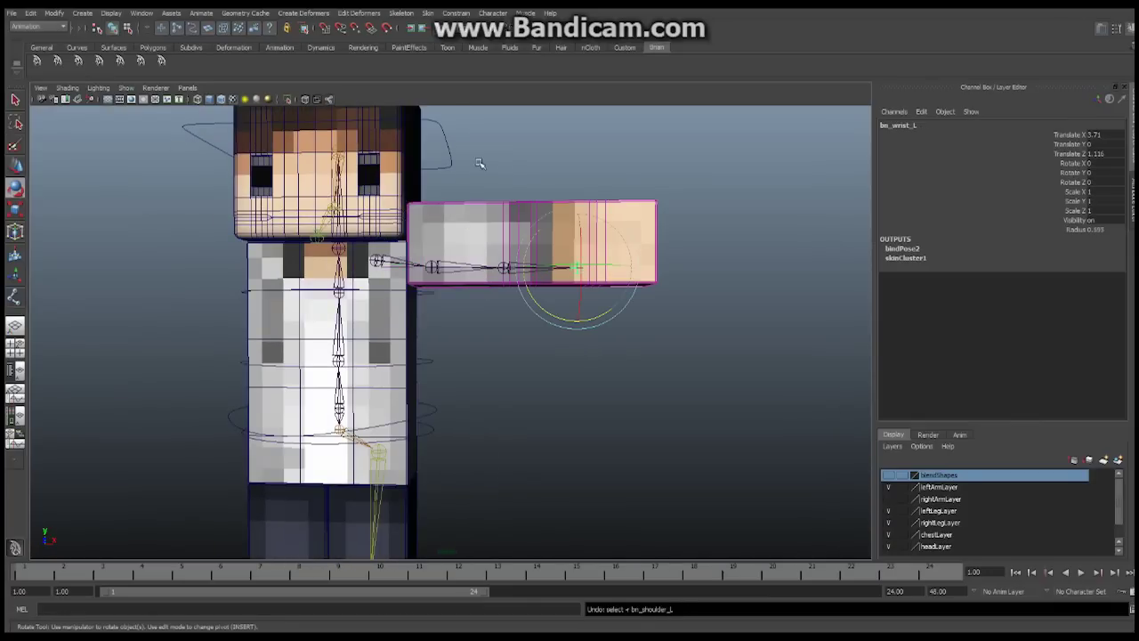
Duplicate the left shoulder joint chain, try rotating the copy about 18° on Z, and undo that rotation
left_click_drag(703, 231, 486, 250, "alt")
right_click_drag(458, 300, 647, 277, "alt")
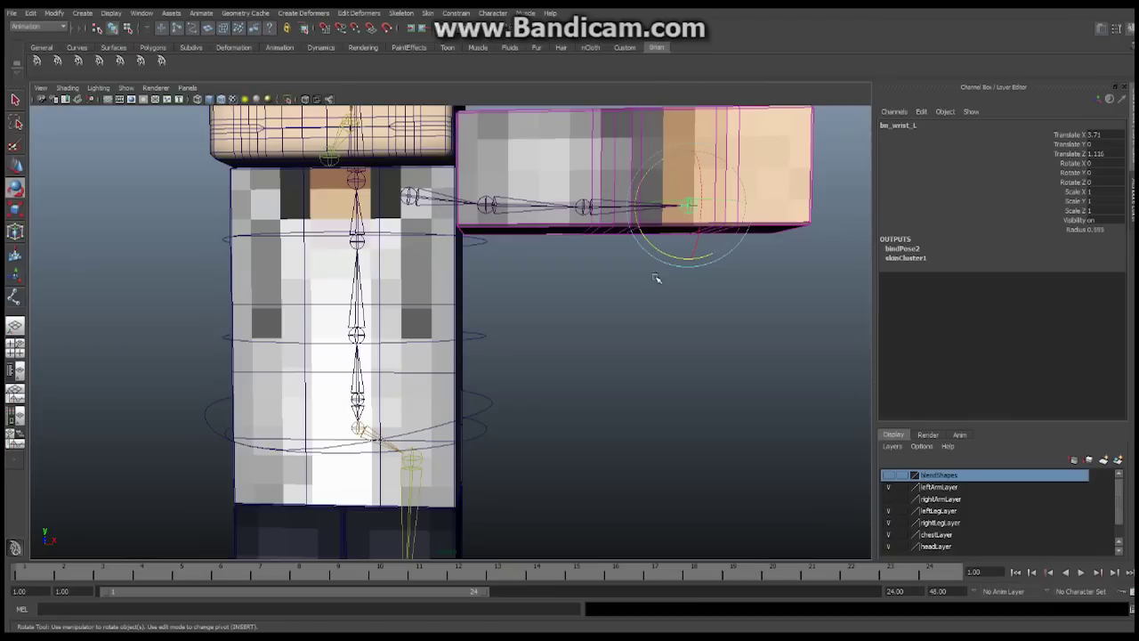
left_click(634, 294)
middle_click_drag(631, 297, 527, 354, "alt")
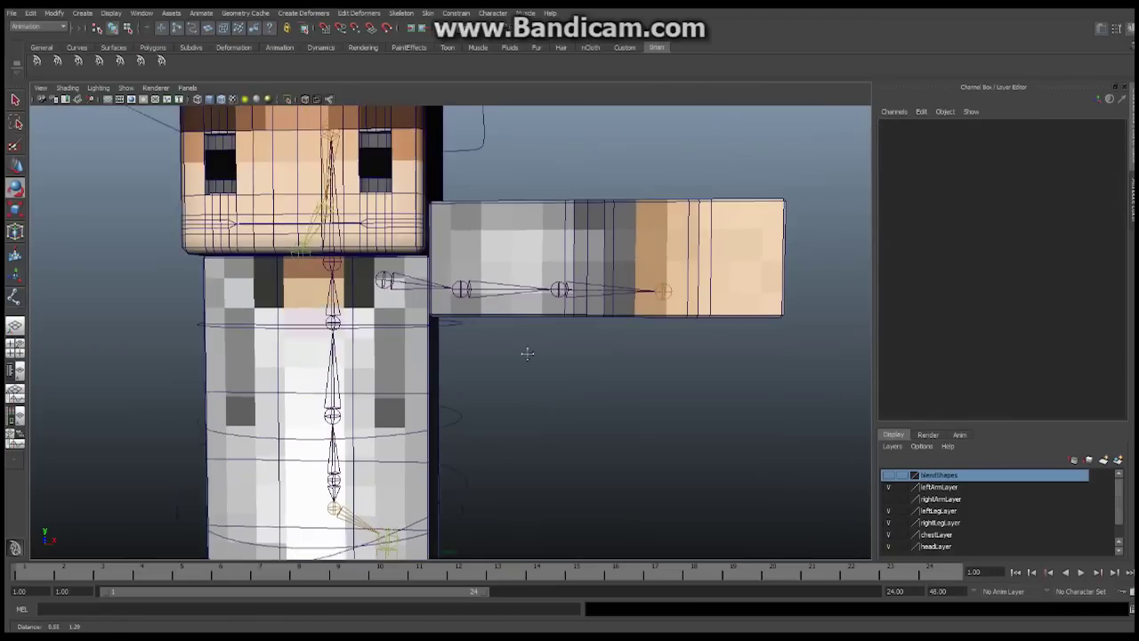
right_click_drag(527, 353, 630, 326, "alt")
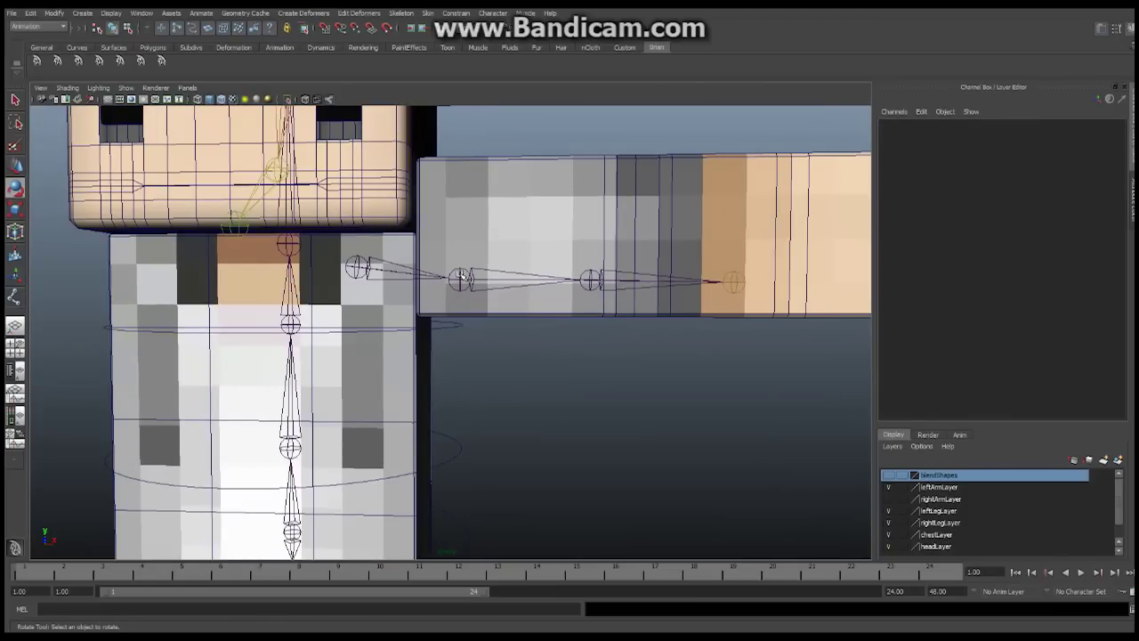
left_click(462, 279)
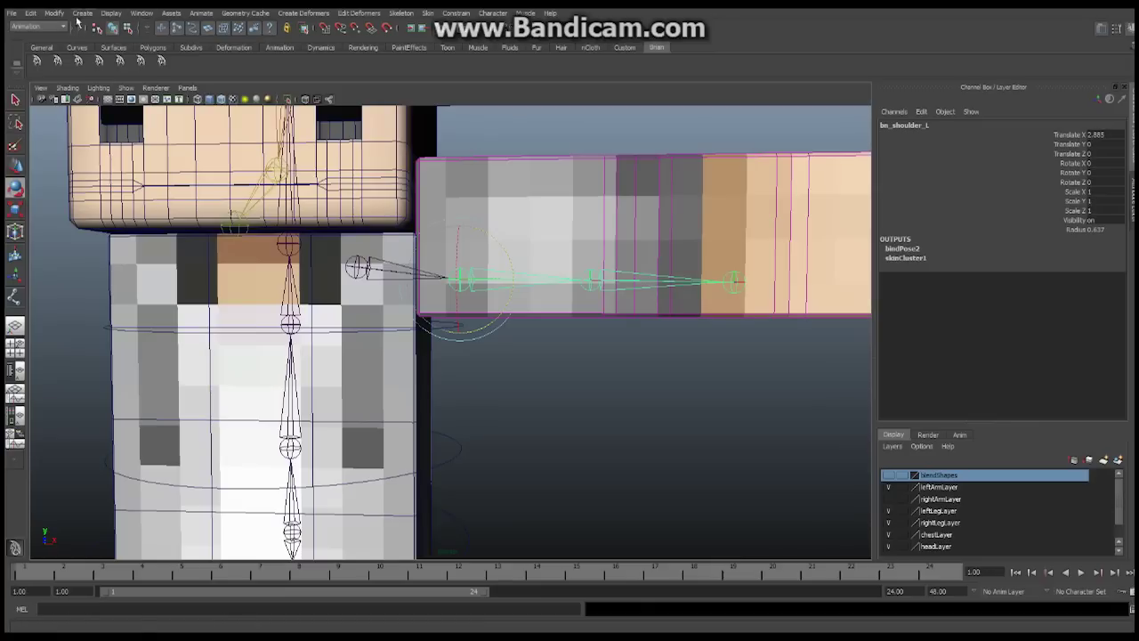
left_click(30, 13)
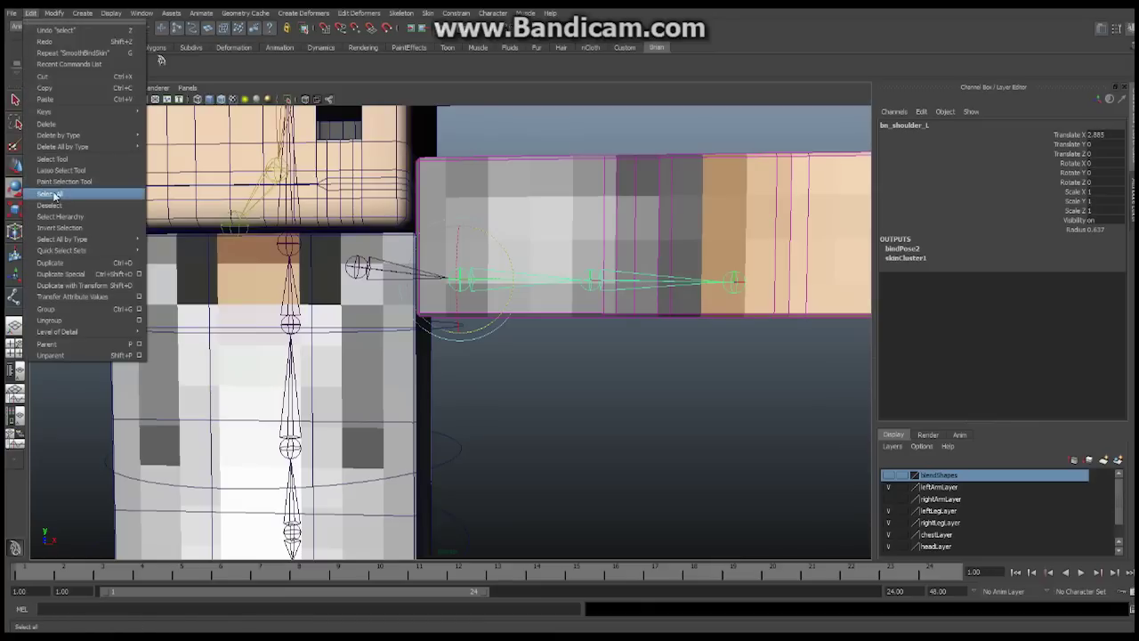
left_click(50, 265)
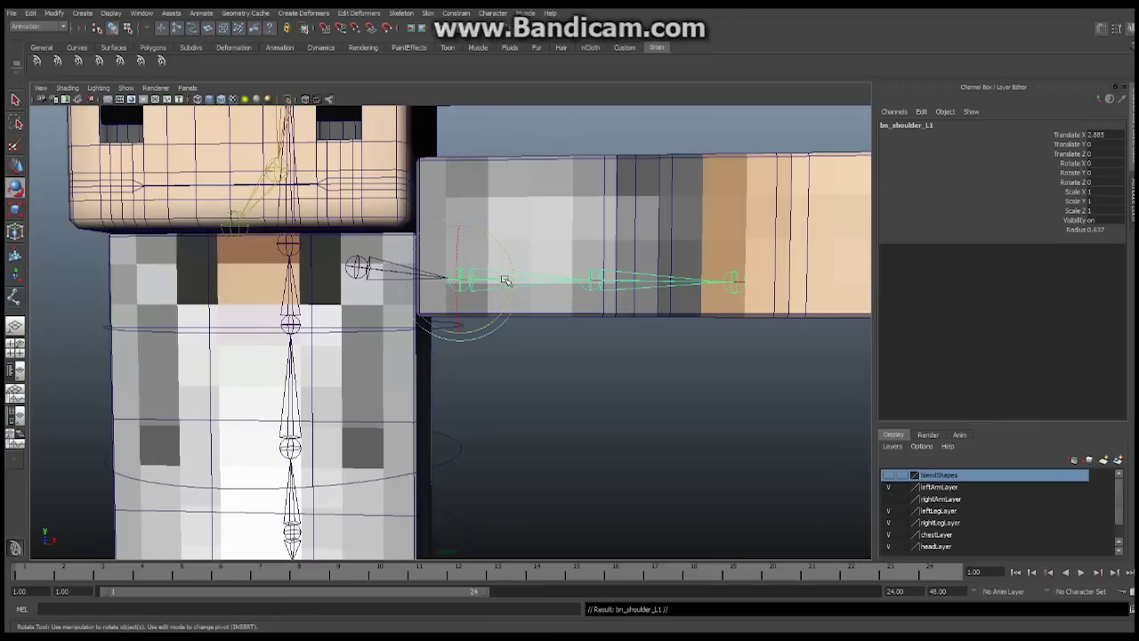
mouse_move(498, 244)
left_mouse_down()
mouse_move(489, 227)
mouse_move(485, 237)
left_mouse_up()
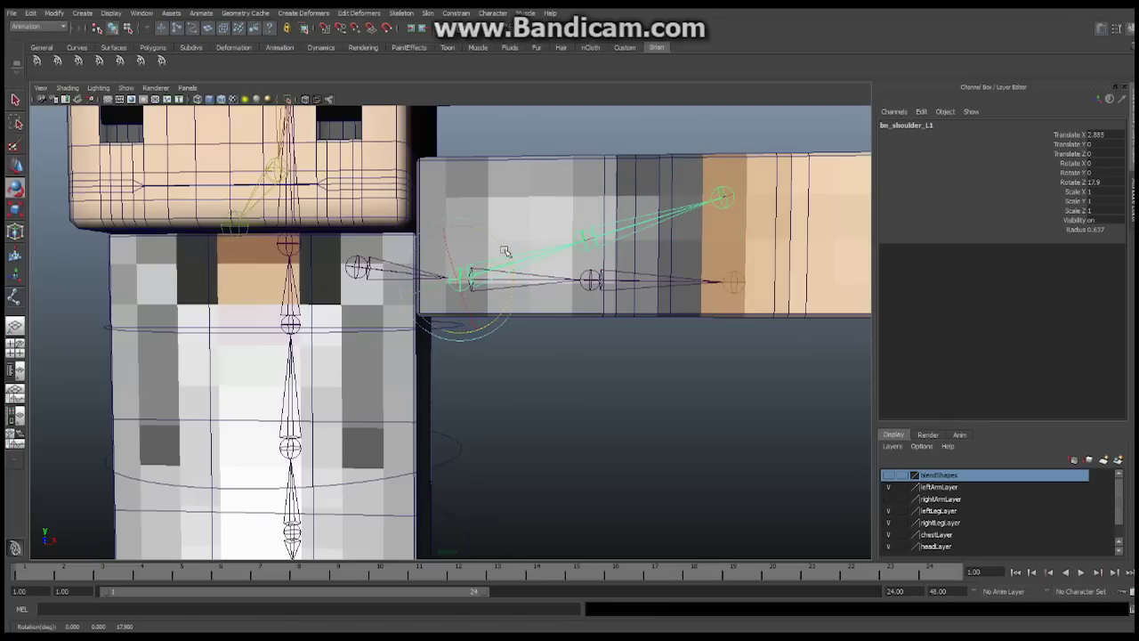
key("ctrl+z")
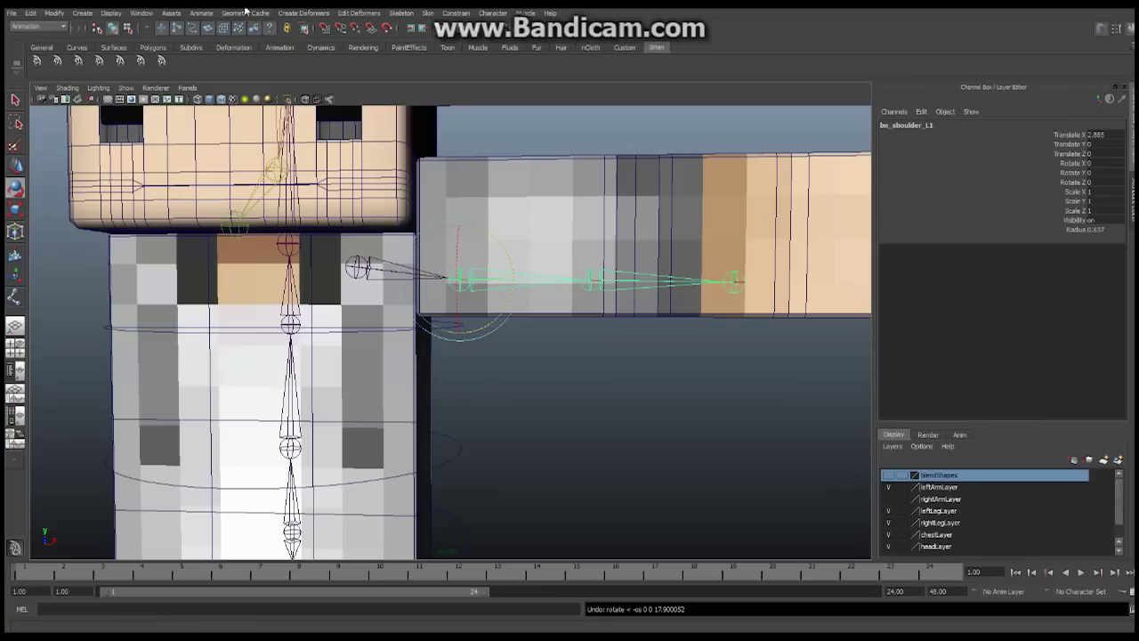
Open the Outliner and expand bn_clavical_L and the duplicated shoulder chain down to its wrist joint
left_click(145, 16)
left_click(173, 101)
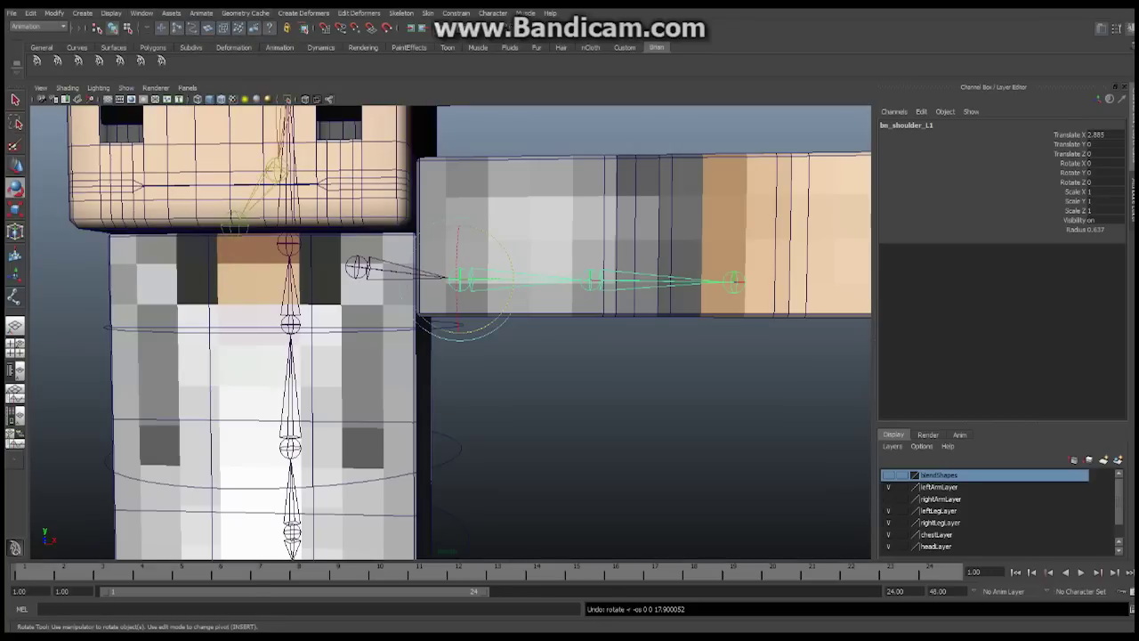
left_click_drag(1138, 72, 787, 53)
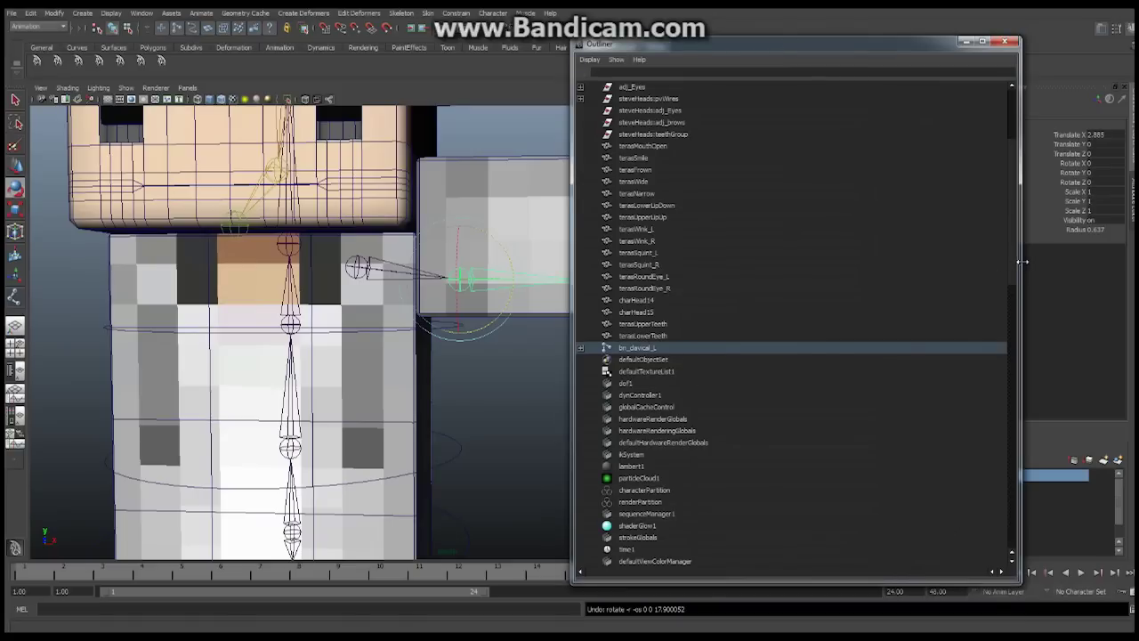
left_click_drag(1022, 261, 1003, 261)
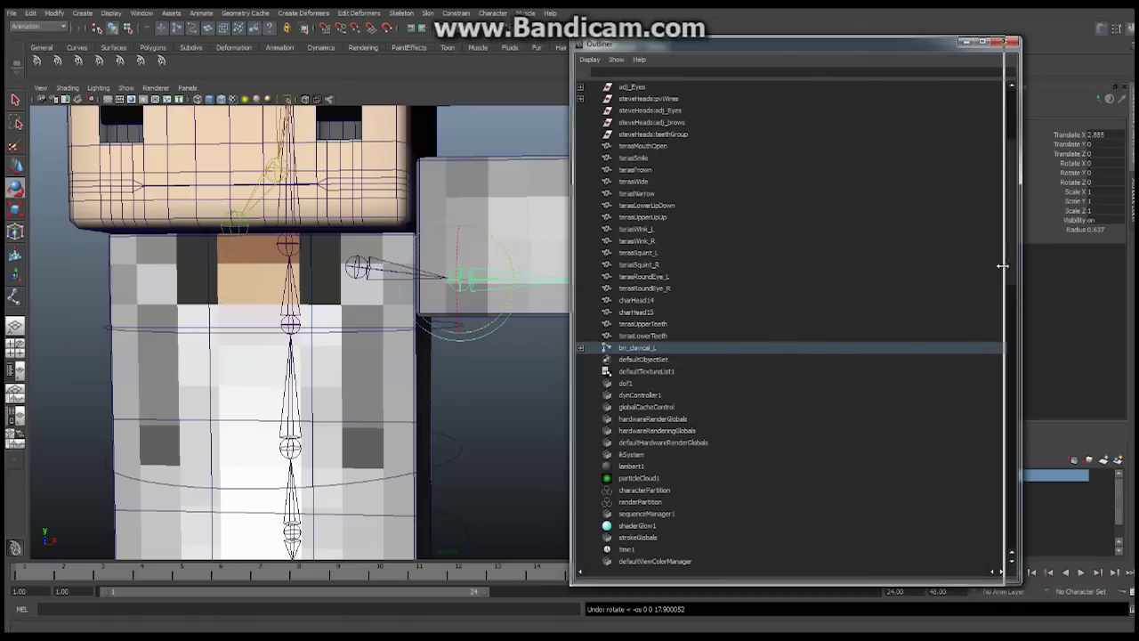
left_click(580, 347)
left_click(653, 371)
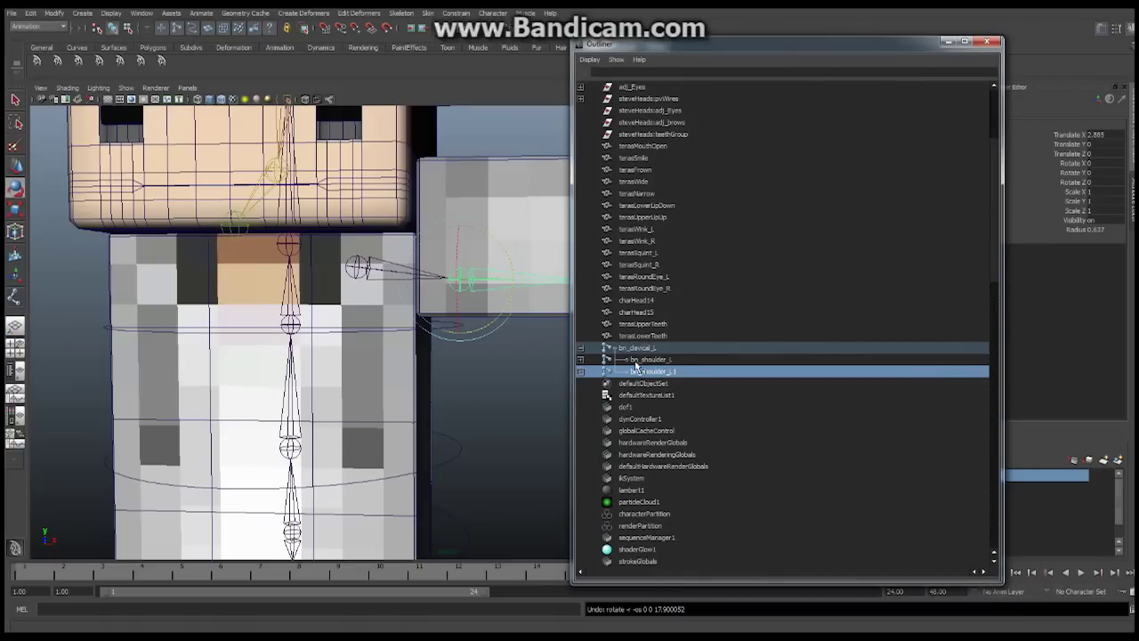
left_click(581, 371)
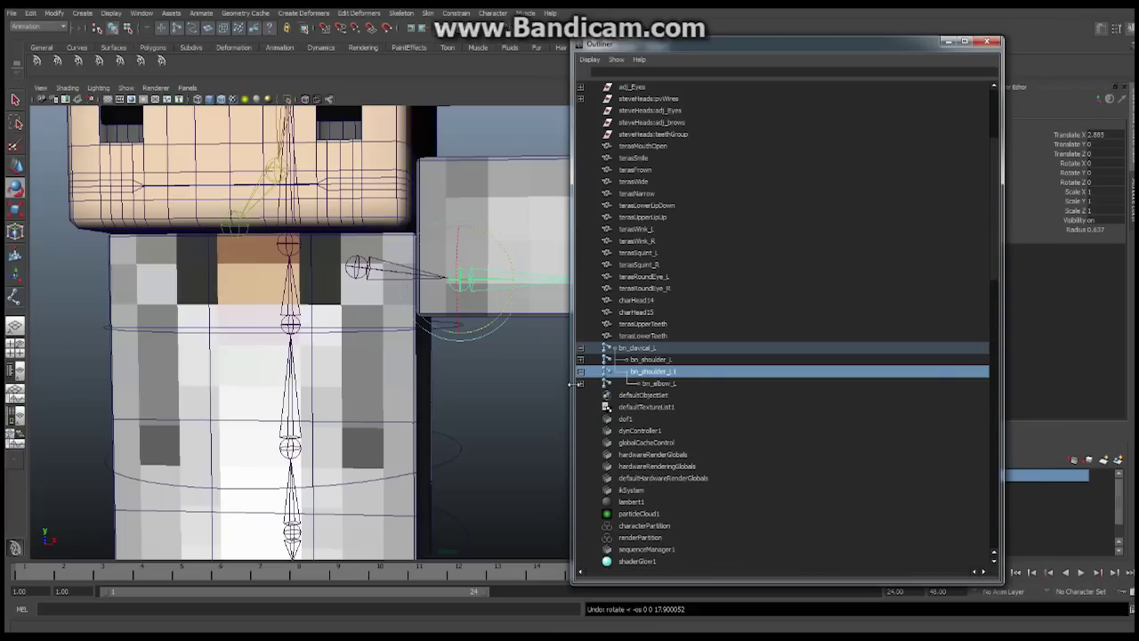
left_click(581, 387)
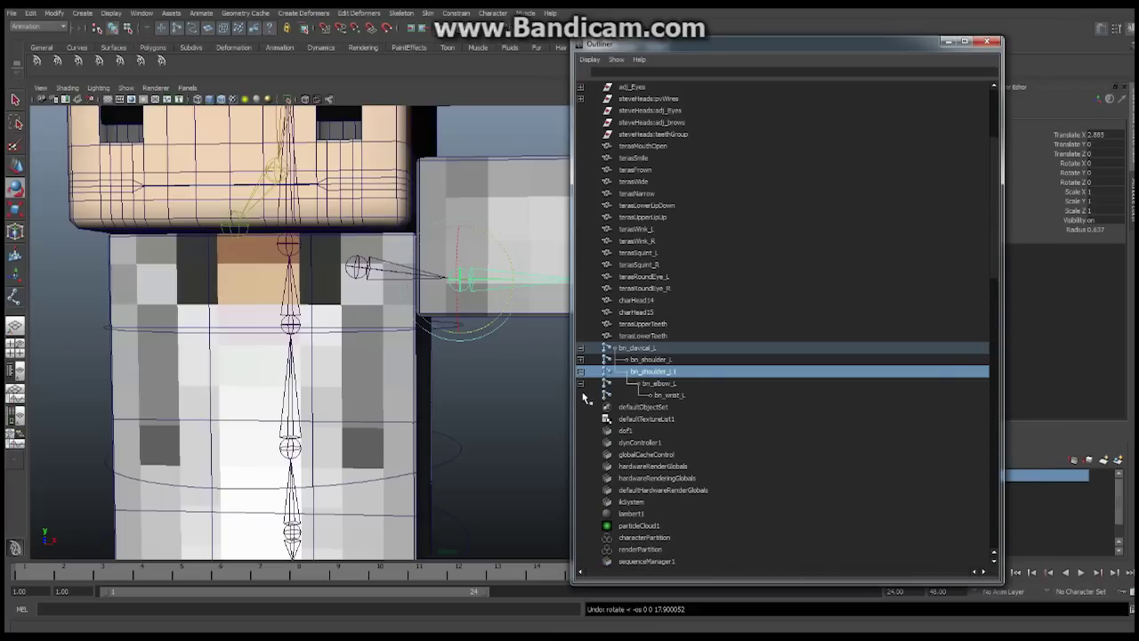
Rename the wrist joint of the duplicated chain to FK_wrist_L
left_click(739, 394)
left_click_drag(901, 47, 592, 14)
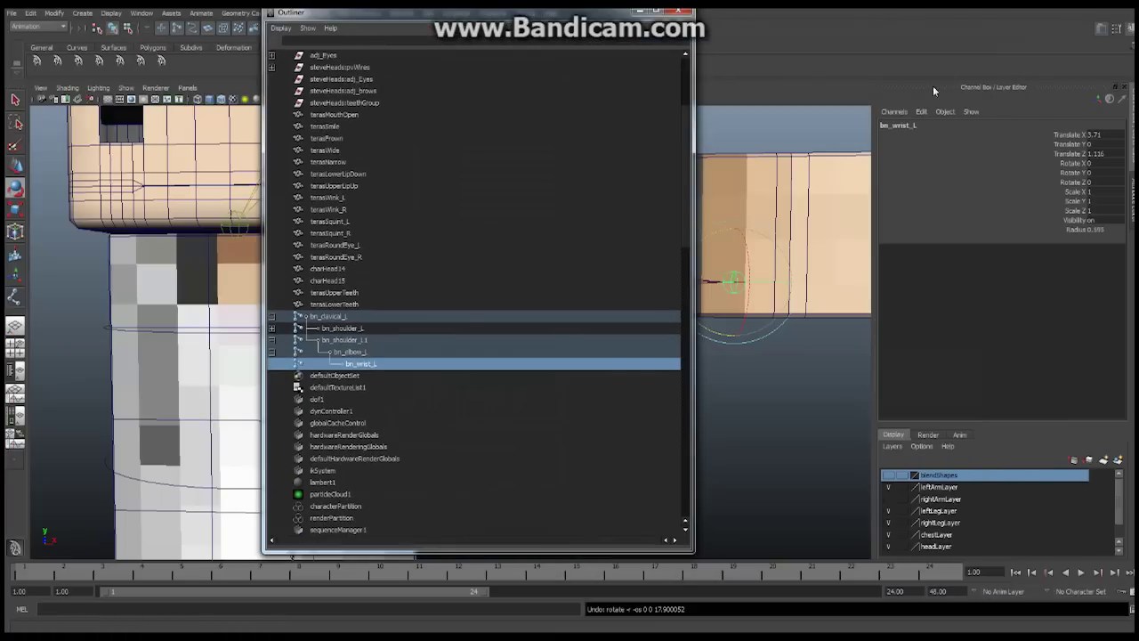
double_click(904, 127)
left_click_drag(888, 125, 881, 125)
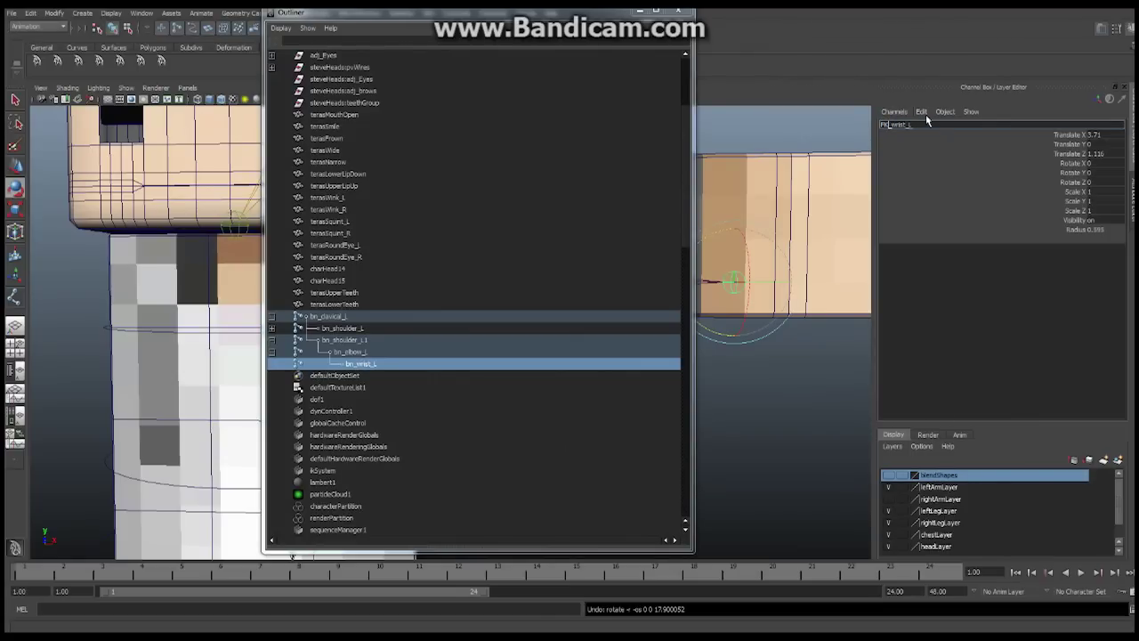
type("FK_")
key("Return")
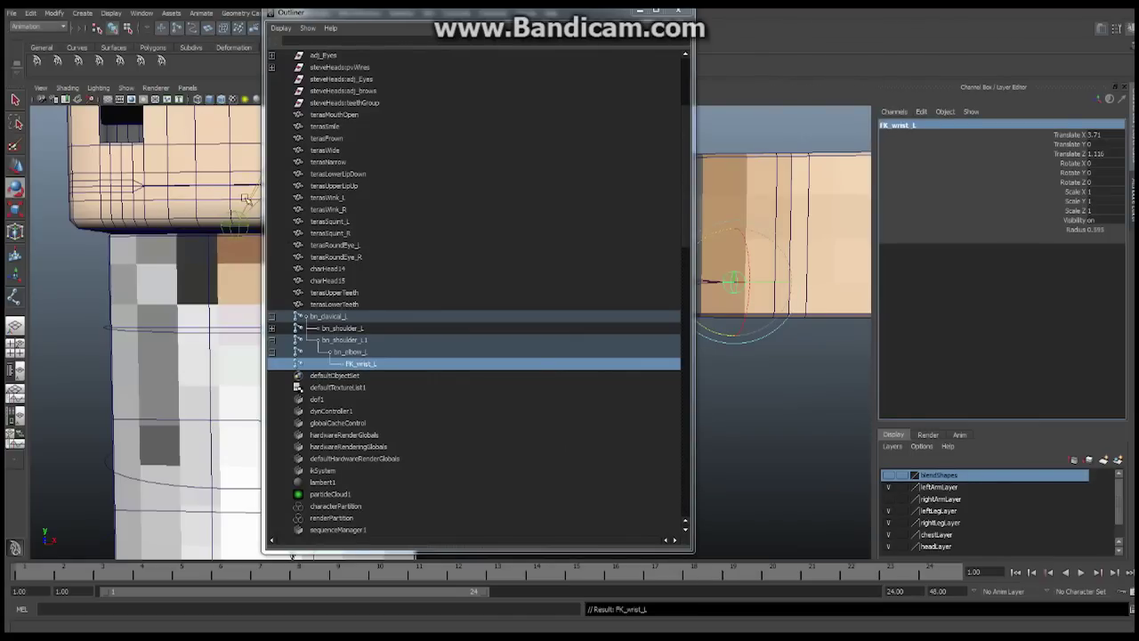
Rename the elbow joint of the duplicated chain to FK_elbow_L
left_click(352, 350)
double_click(887, 125)
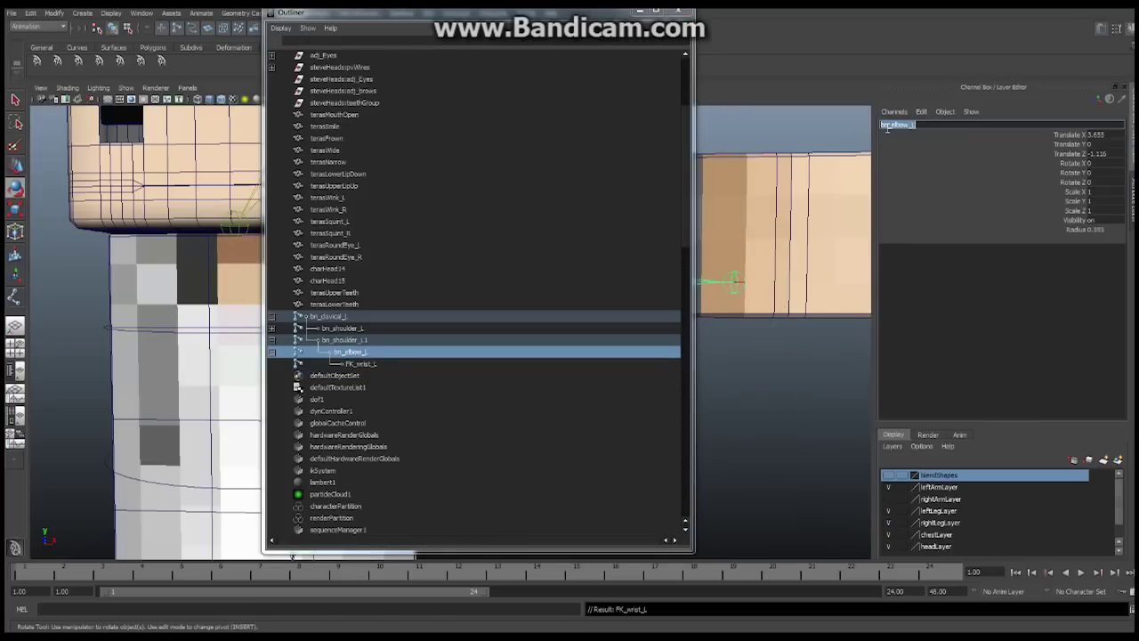
left_click(887, 126)
type("FK")
key("Return")
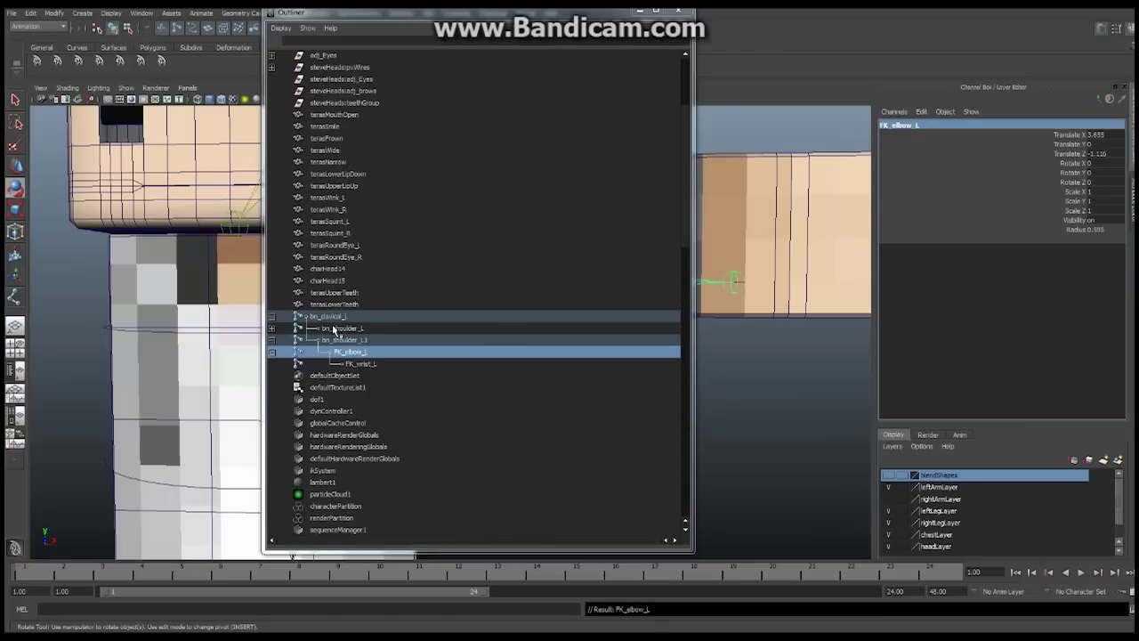
Rename the duplicated shoulder joint bn_shoulder_L1 to FK_shoulder_L
left_click(334, 330)
left_click(363, 342)
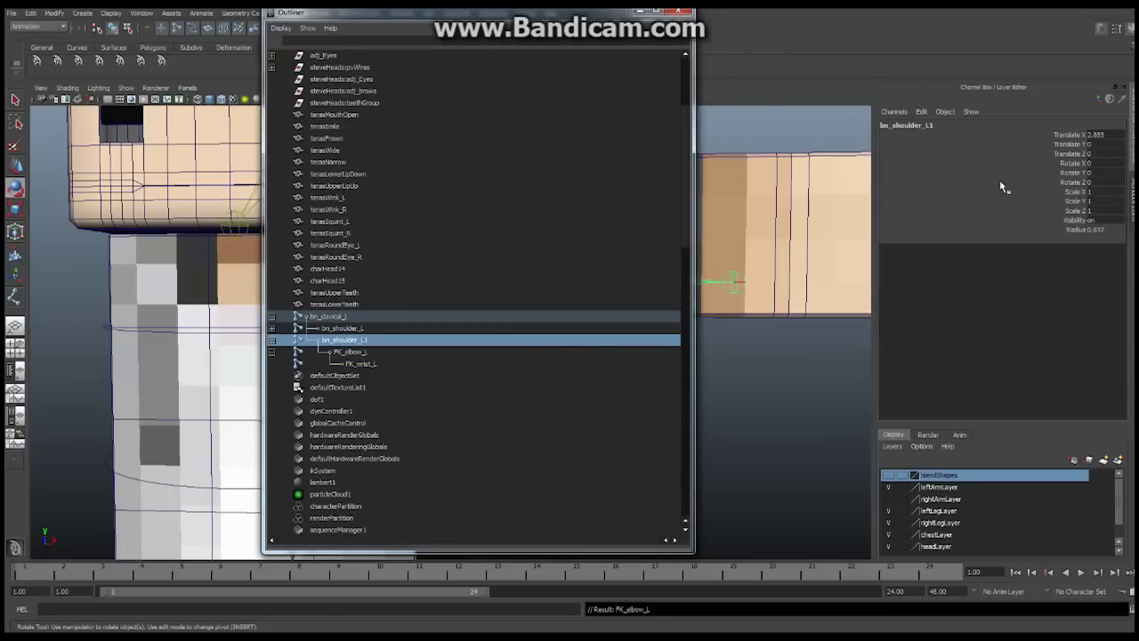
left_click(886, 124)
left_click(885, 124)
key("Delete")
key("Delete")
key("Delete")
key("Delete")
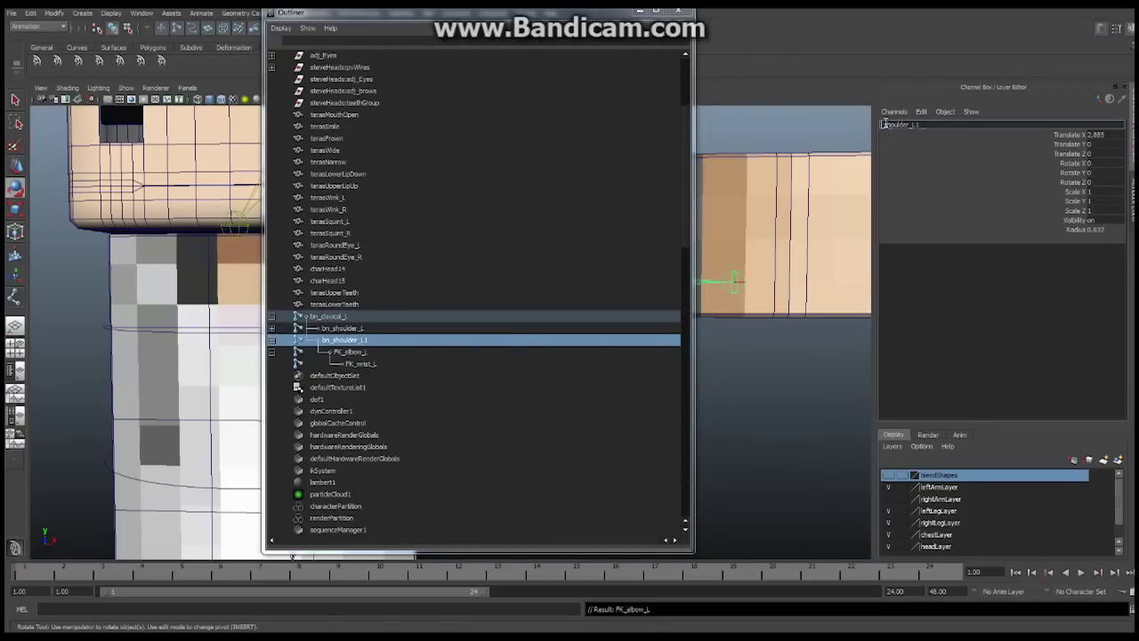
type("FK_s")
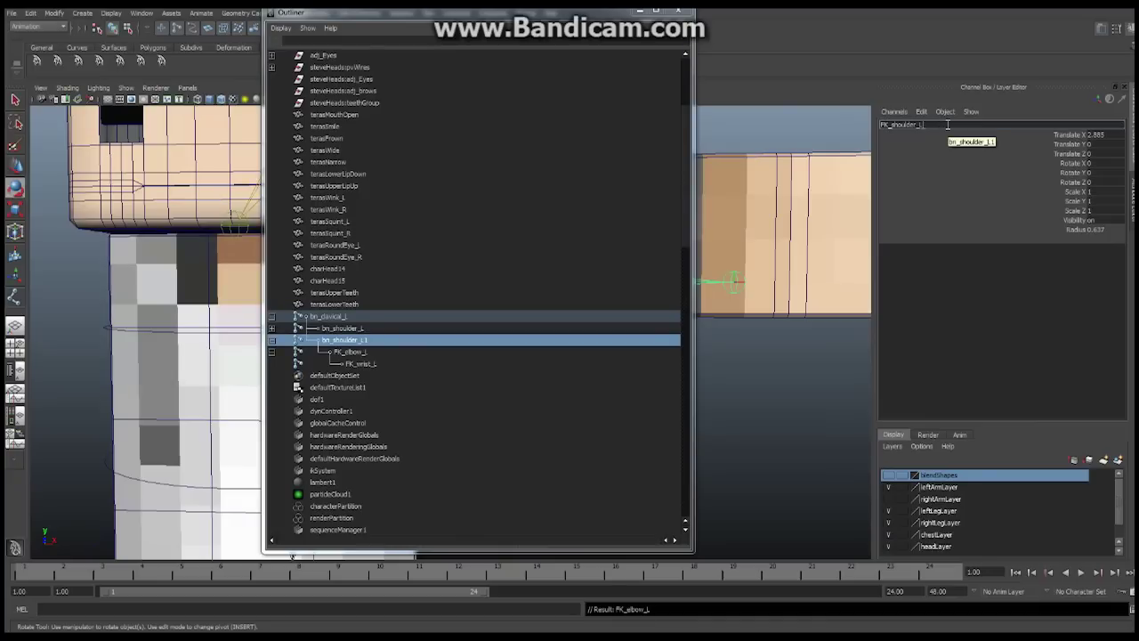
key("Return")
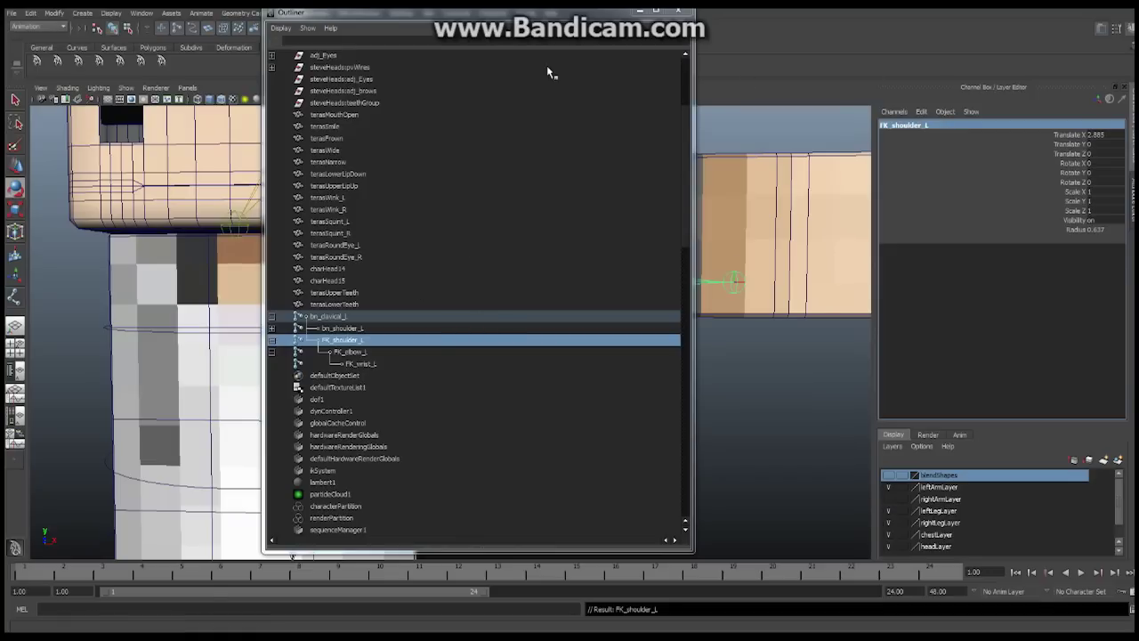
Duplicate the original bn_shoulder_L joint chain once more under bn_clavical_L
left_click_drag(545, 14, 835, 31)
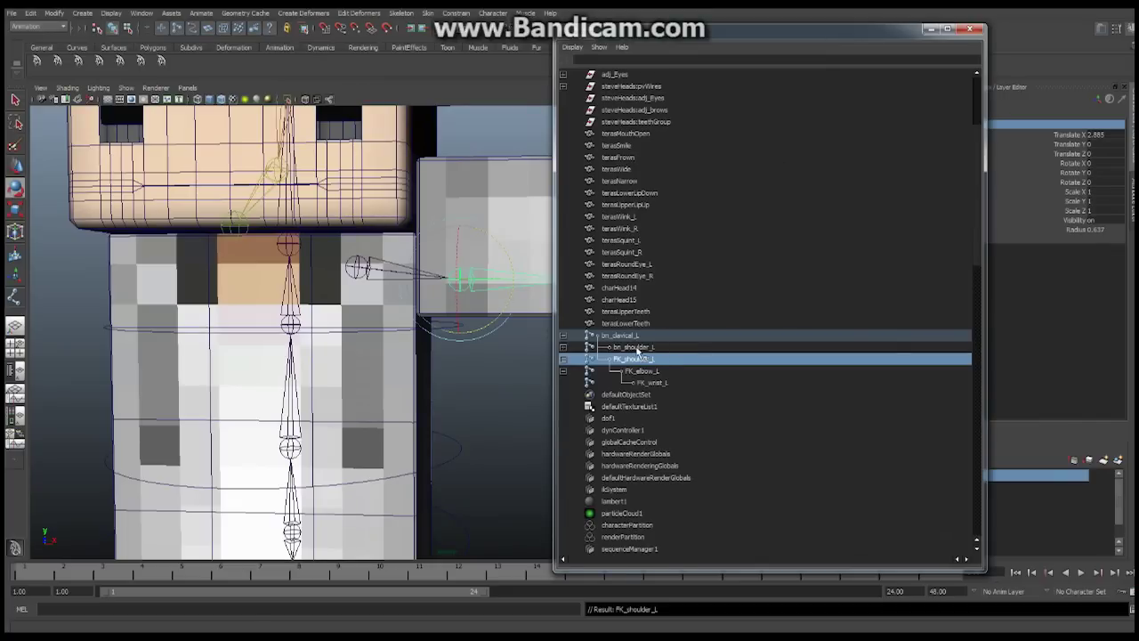
left_click(645, 348)
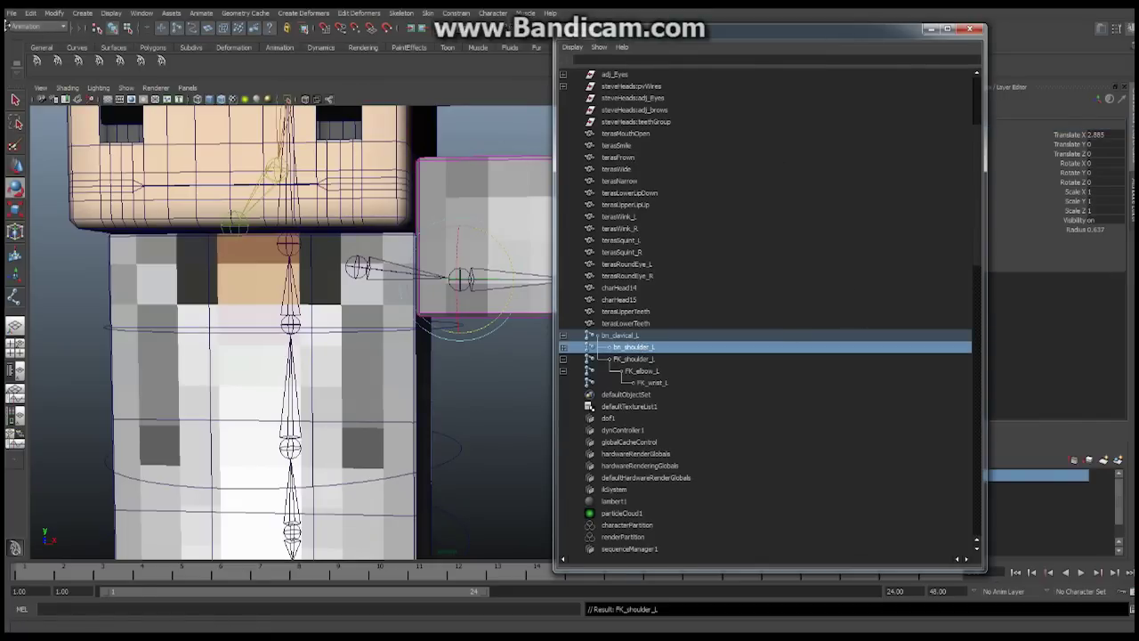
left_click(30, 12)
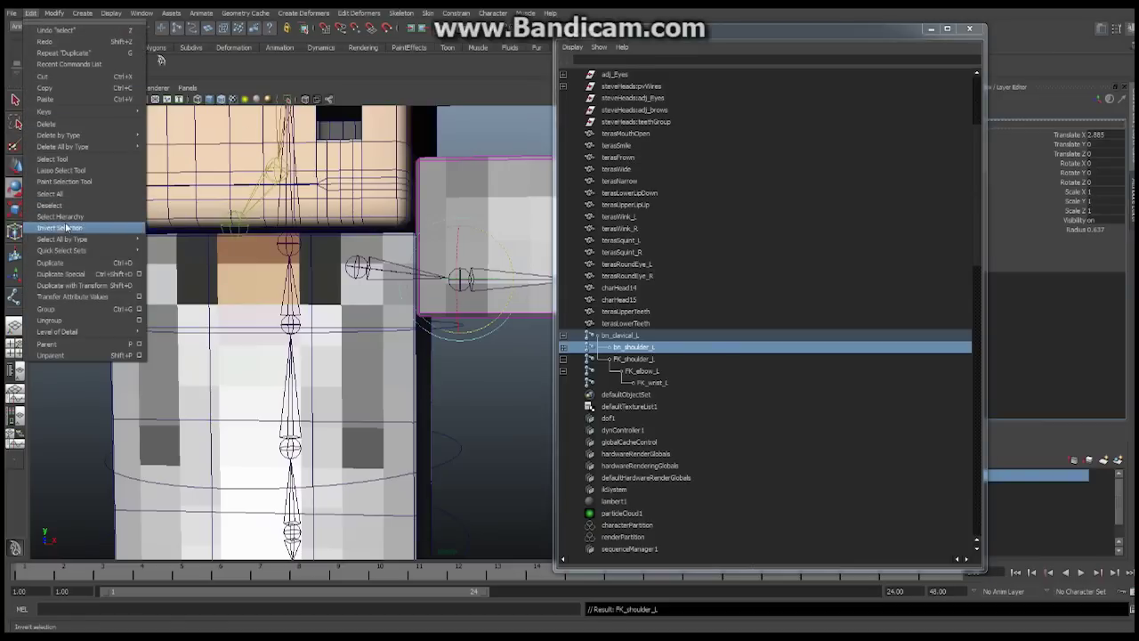
left_click(73, 263)
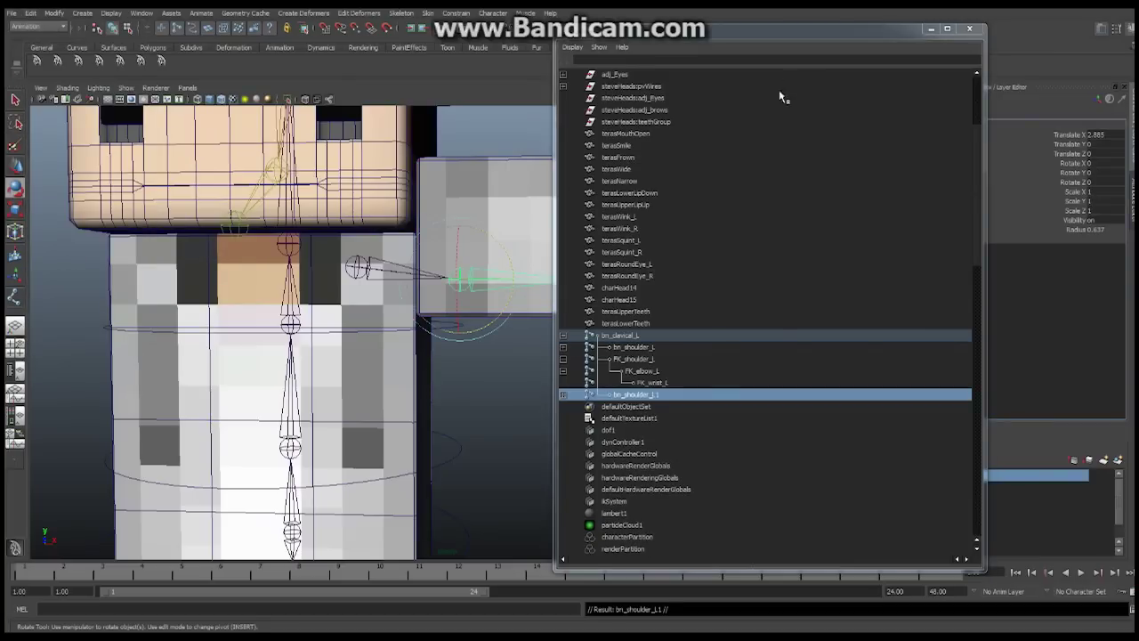
Expand the duplicated bn_shoulder_L1 chain under bn_clavical_L and rename its wrist joint to IK_wrist_L
left_click_drag(891, 42, 546, 32)
left_click(218, 384)
left_click(218, 397)
left_click(305, 408)
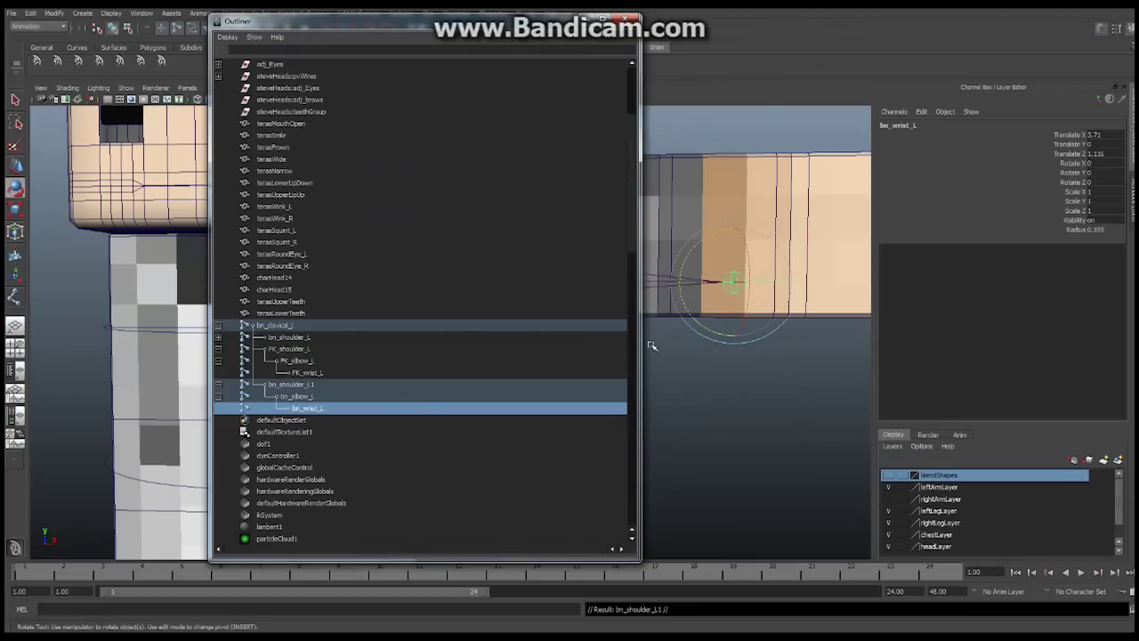
left_click(890, 126)
left_click_drag(890, 126, 884, 125)
type("IK")
key("Return")
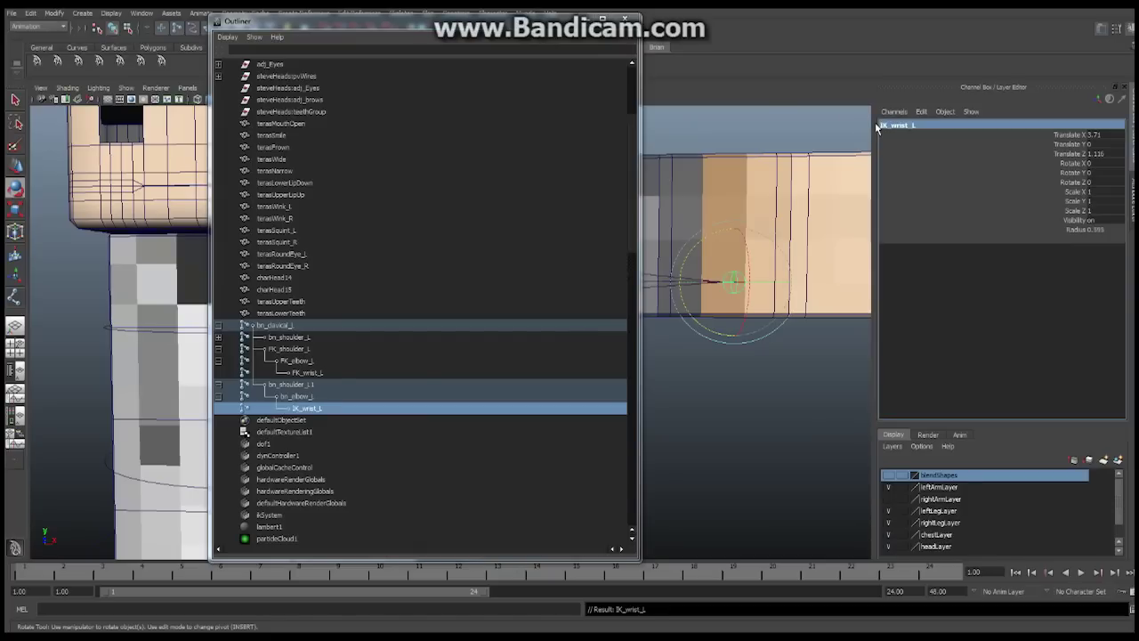
Rename the elbow joint of the bn_shoulder_L1 chain to IK_elbow_L
left_click(313, 396)
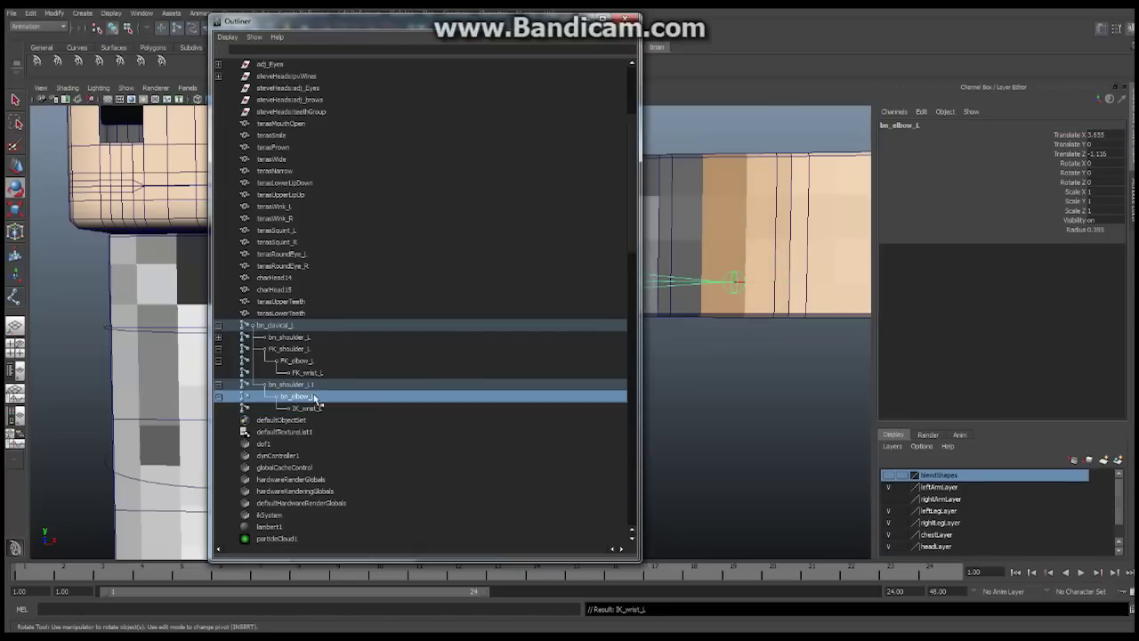
left_click(892, 125)
left_click_drag(886, 125, 881, 125)
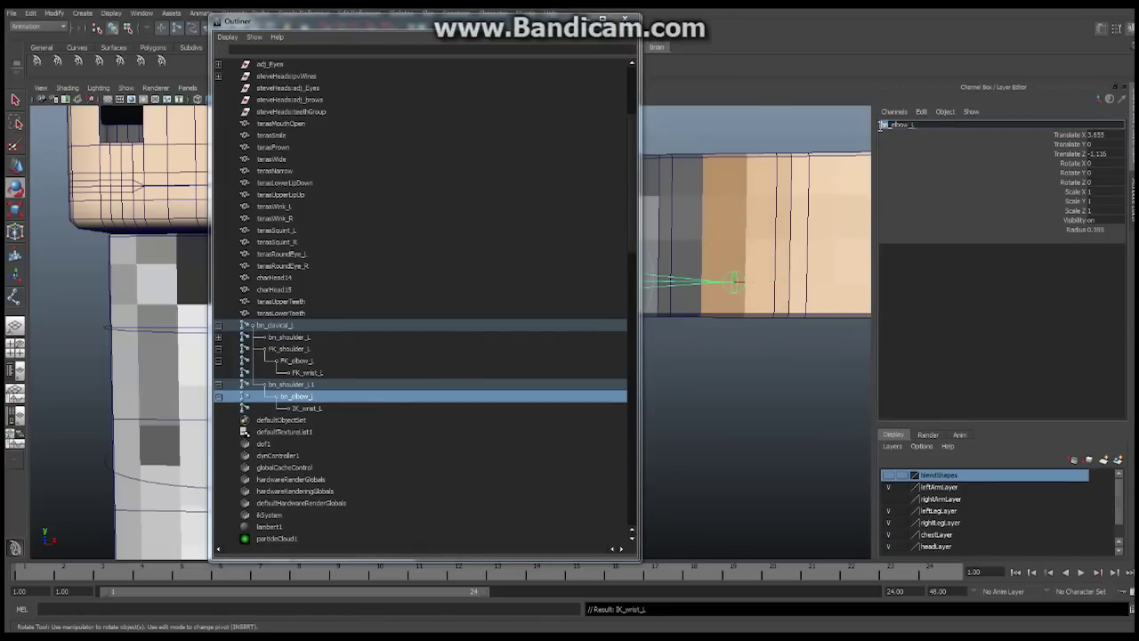
type("IK")
key("Return")
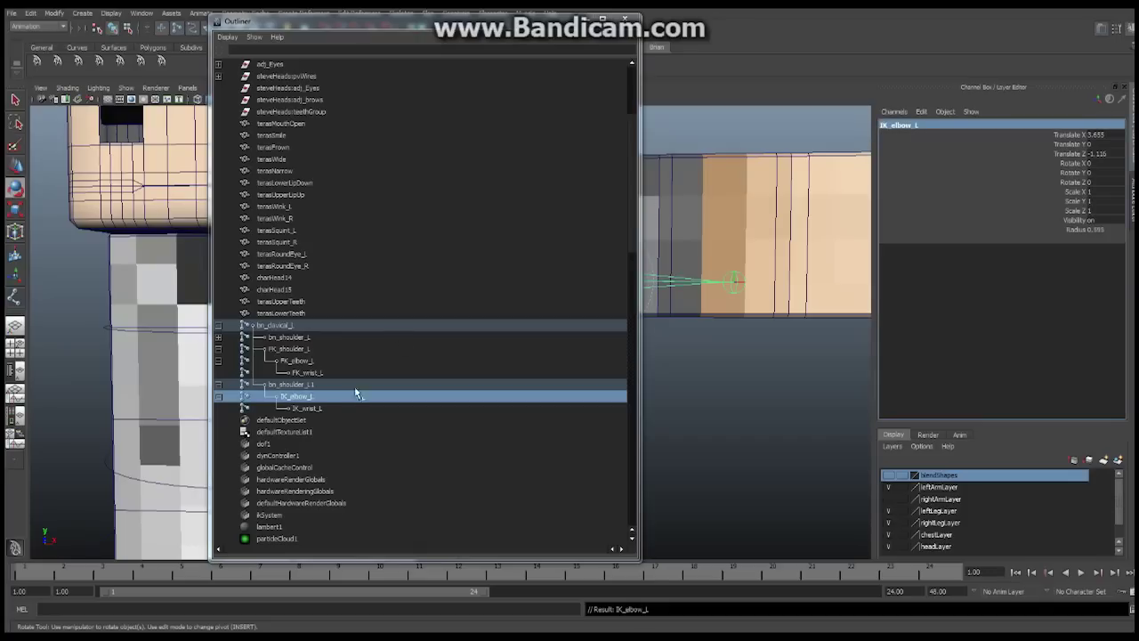
Rename the duplicated shoulder joint bn_shoulder_L1 to IK_shoulder_L and close the Outliner
left_click(303, 385)
left_click(893, 125)
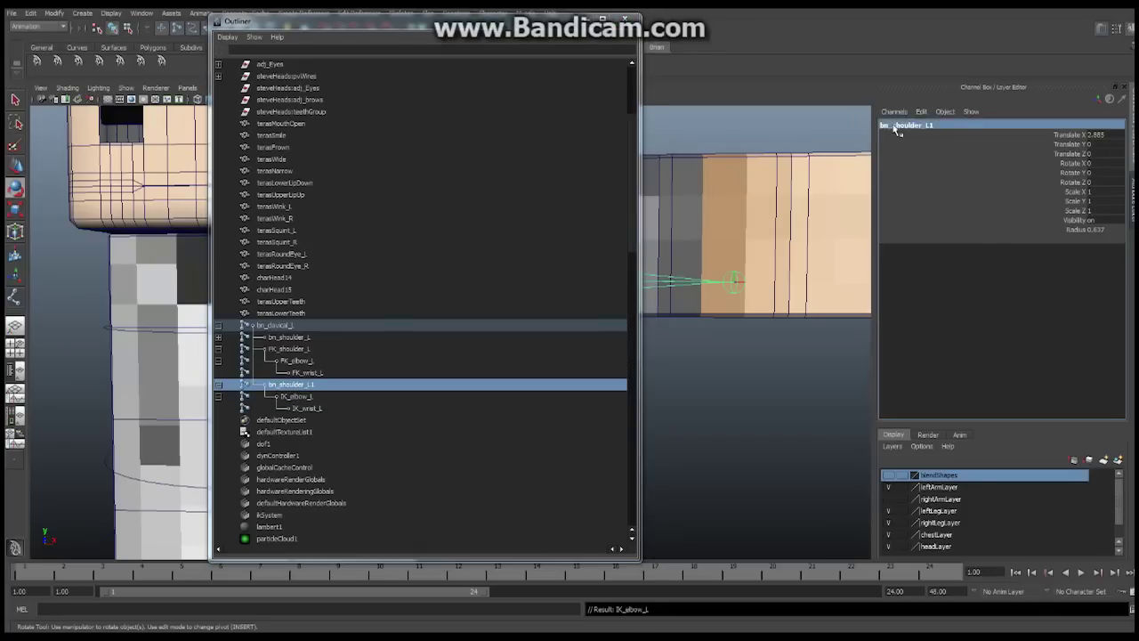
left_click_drag(889, 126, 881, 126)
type("IK")
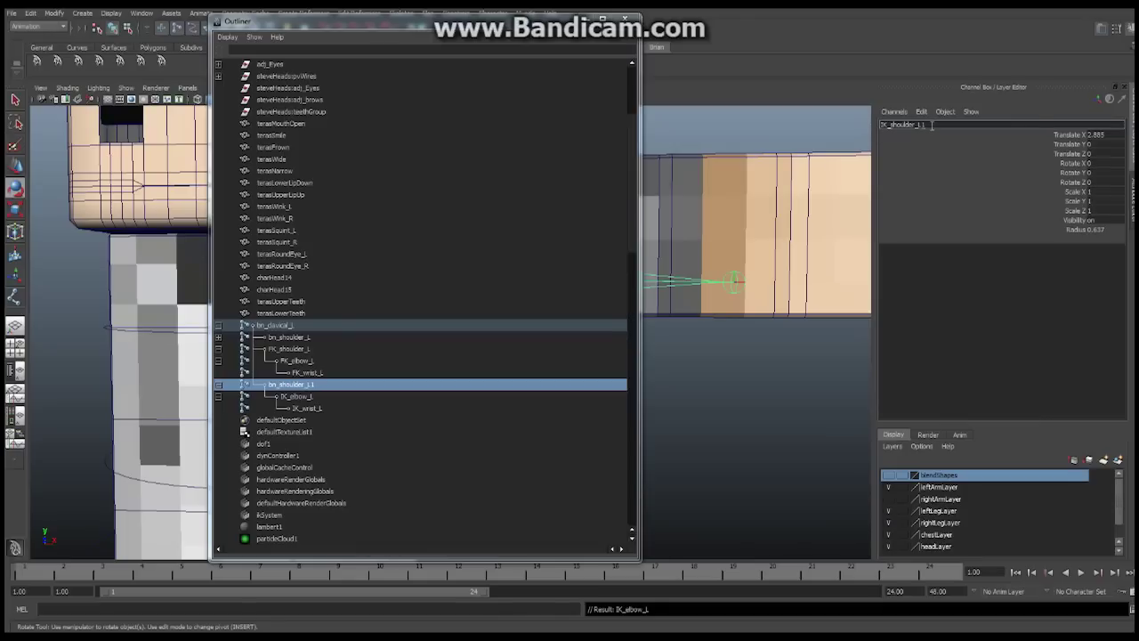
key("BackSpace")
key("Return")
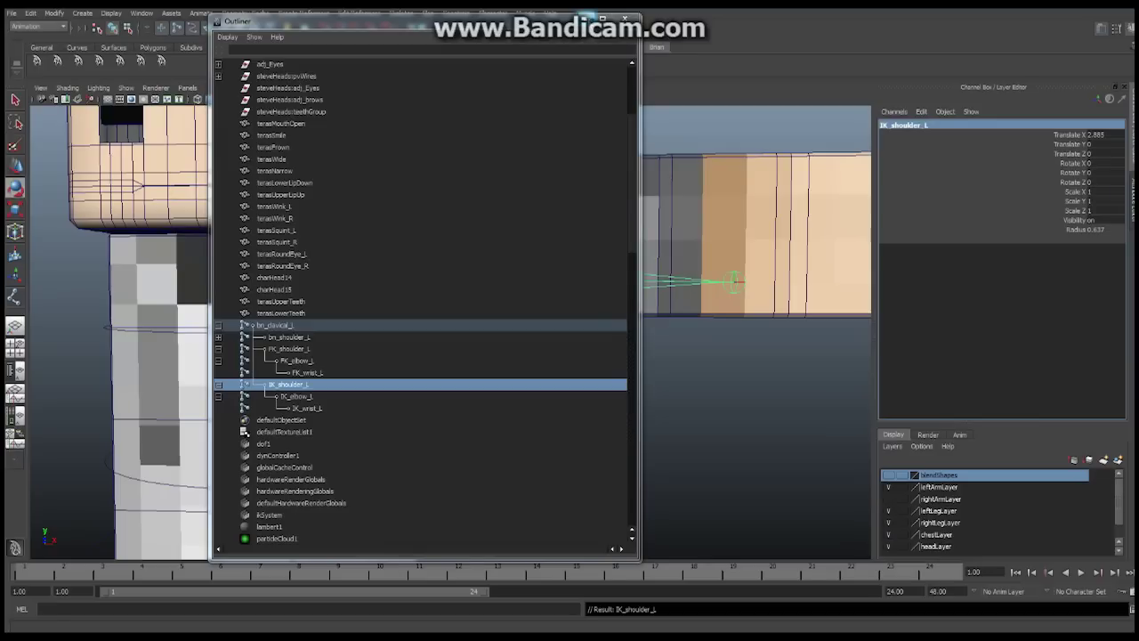
left_click(627, 17)
right_click_drag(627, 227, 552, 268, "alt")
left_click_drag(540, 276, 505, 290, "alt")
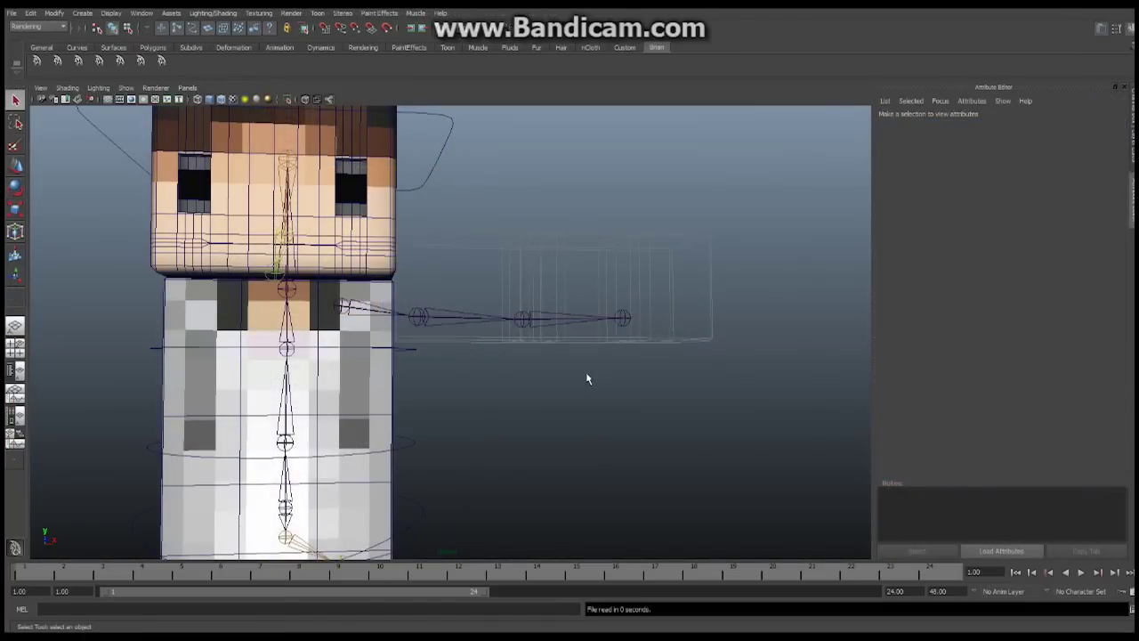
left_click_drag(584, 364, 493, 358, "alt")
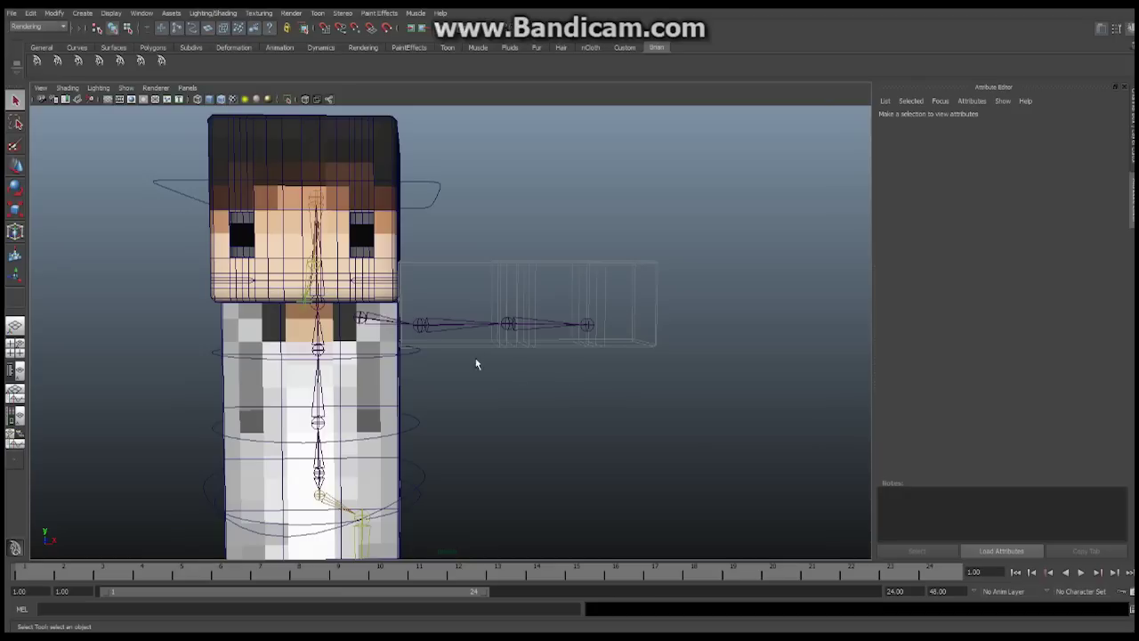
middle_click_drag(462, 373, 522, 323, "alt")
right_click_drag(522, 323, 605, 325, "alt")
middle_click_drag(606, 325, 515, 362, "alt")
right_click_drag(515, 362, 488, 362, "alt")
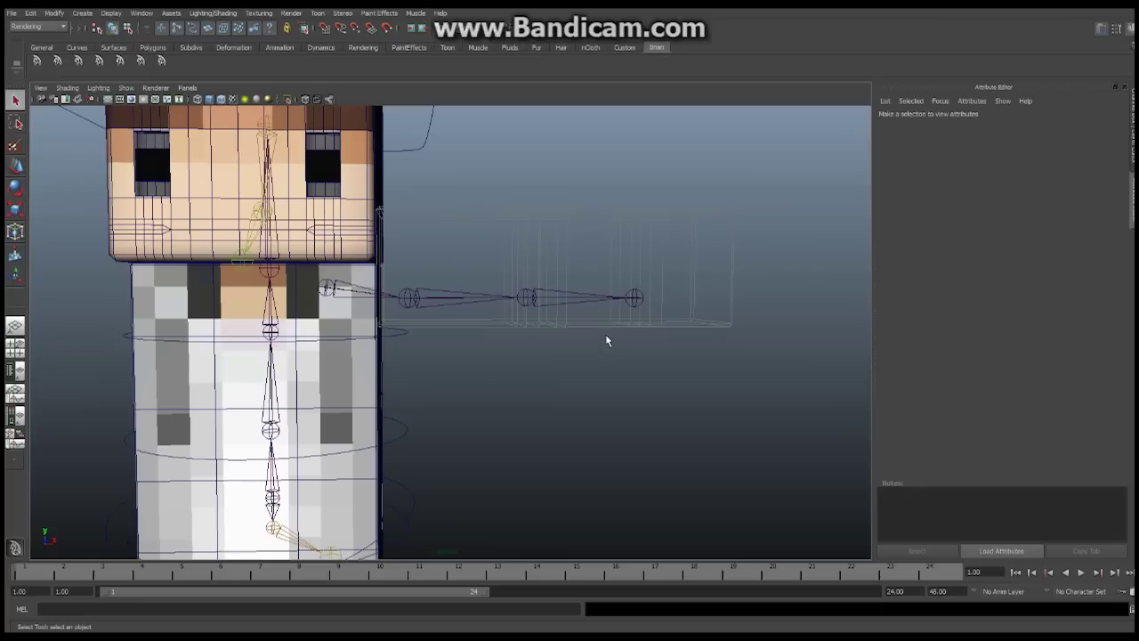
middle_click_drag(536, 328, 599, 338, "alt")
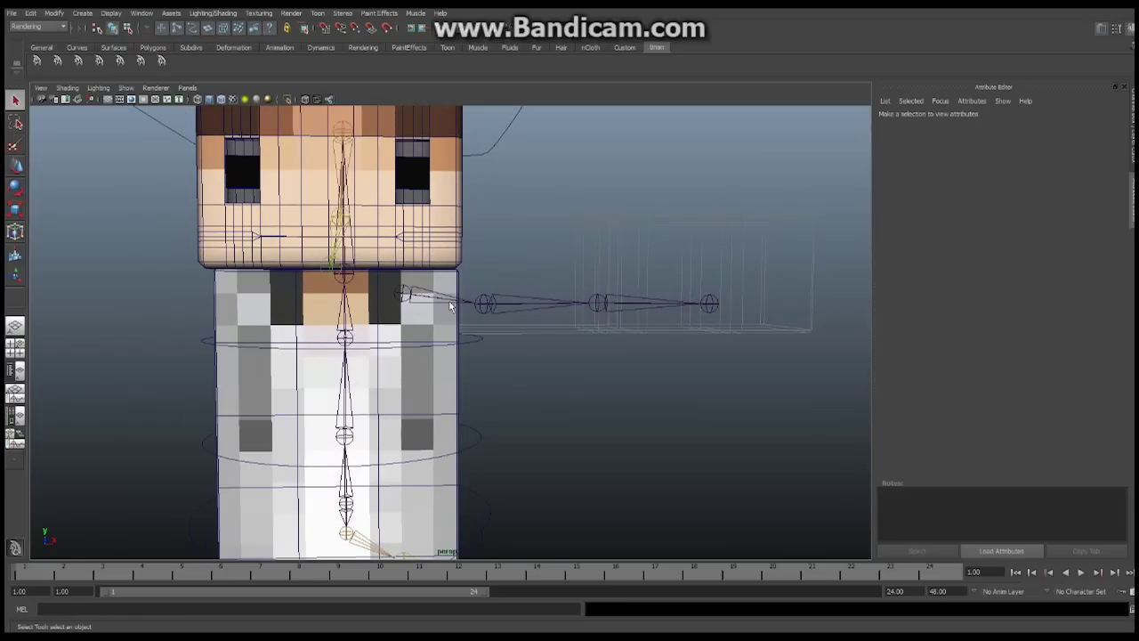
Connect the left clavicle joint bn_clavical_L to the bn_Spine2 joint with Connect Joint
scroll(396, 313, "up", 3)
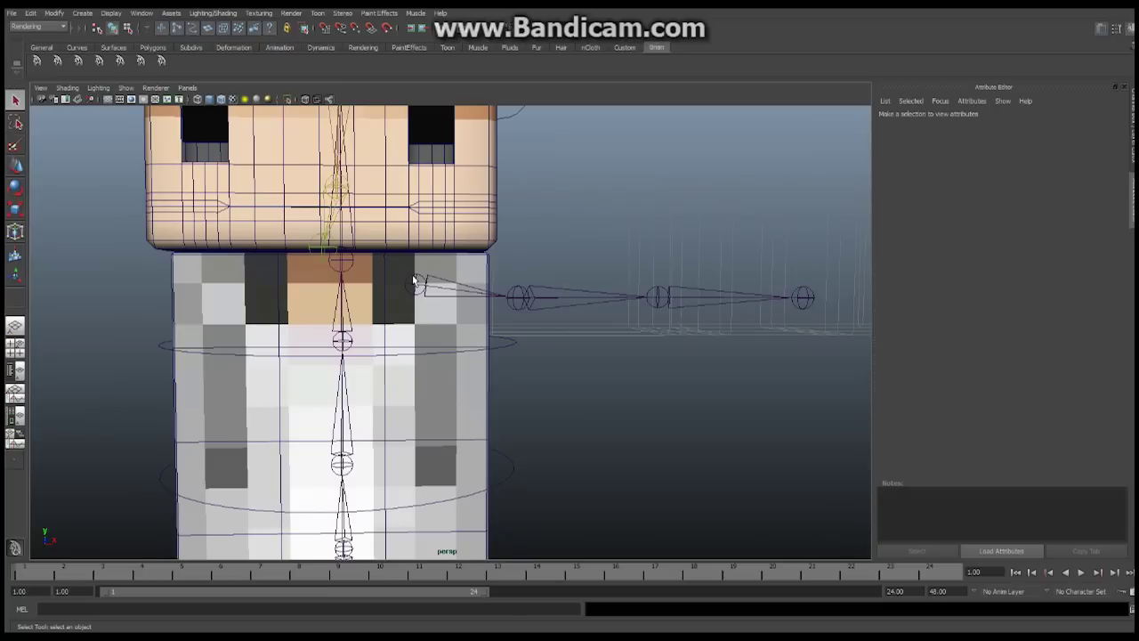
left_click(418, 283)
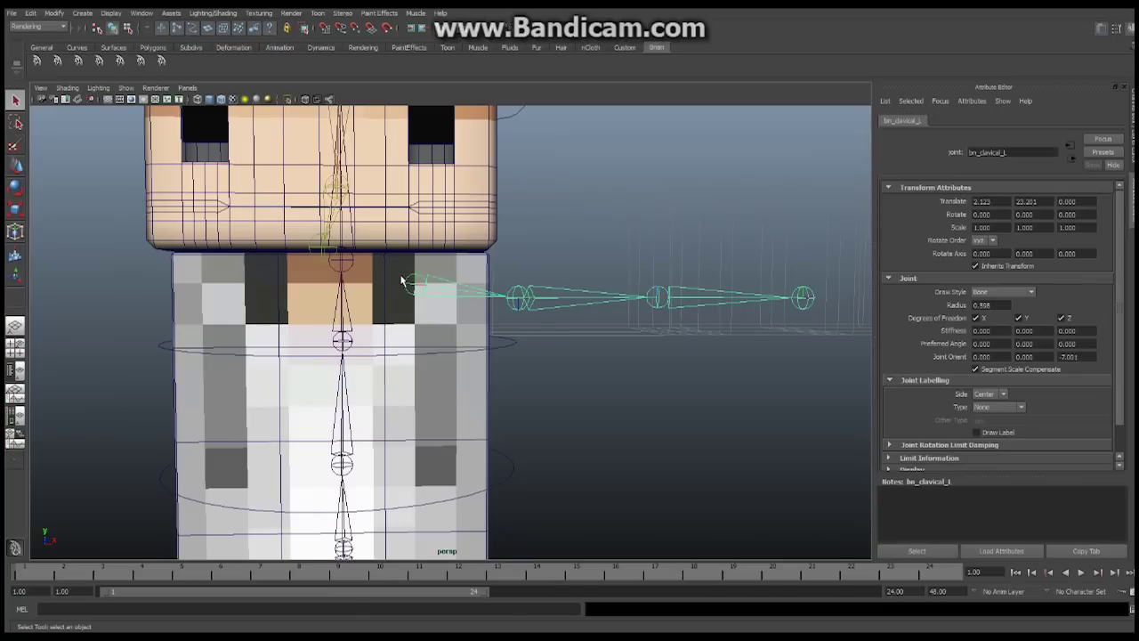
left_click(348, 339)
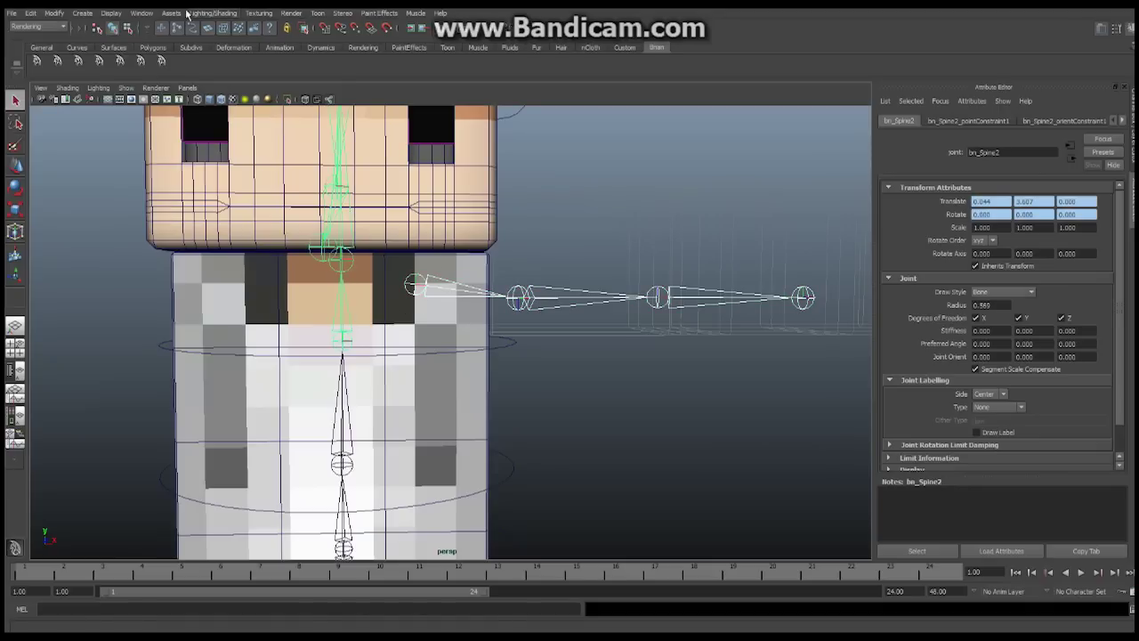
left_click(36, 27)
left_click(26, 37)
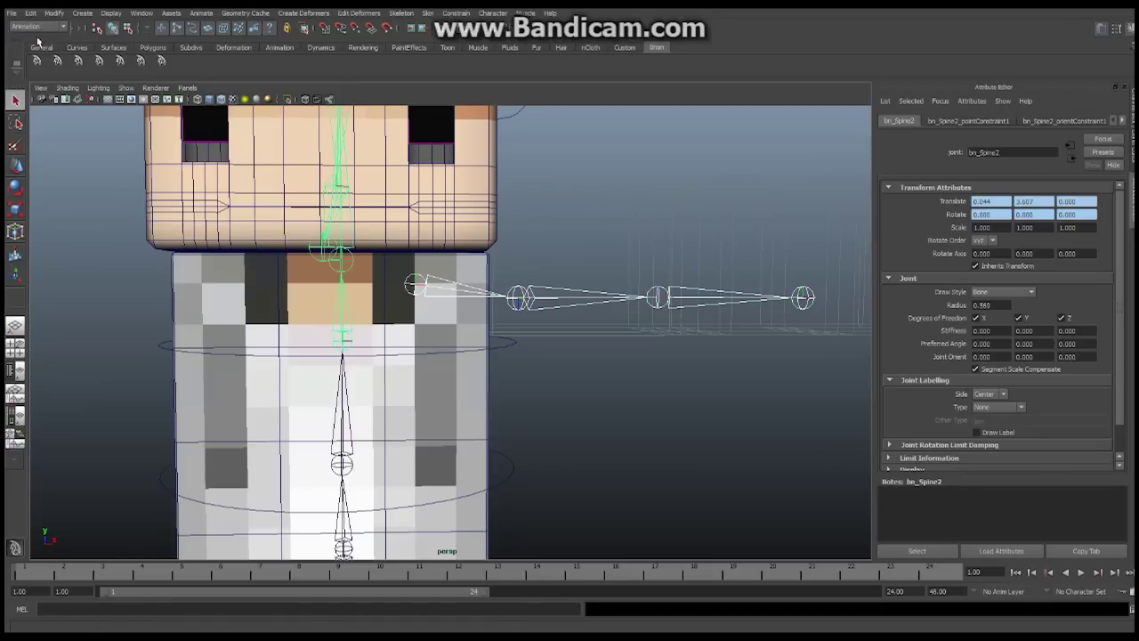
left_click(402, 14)
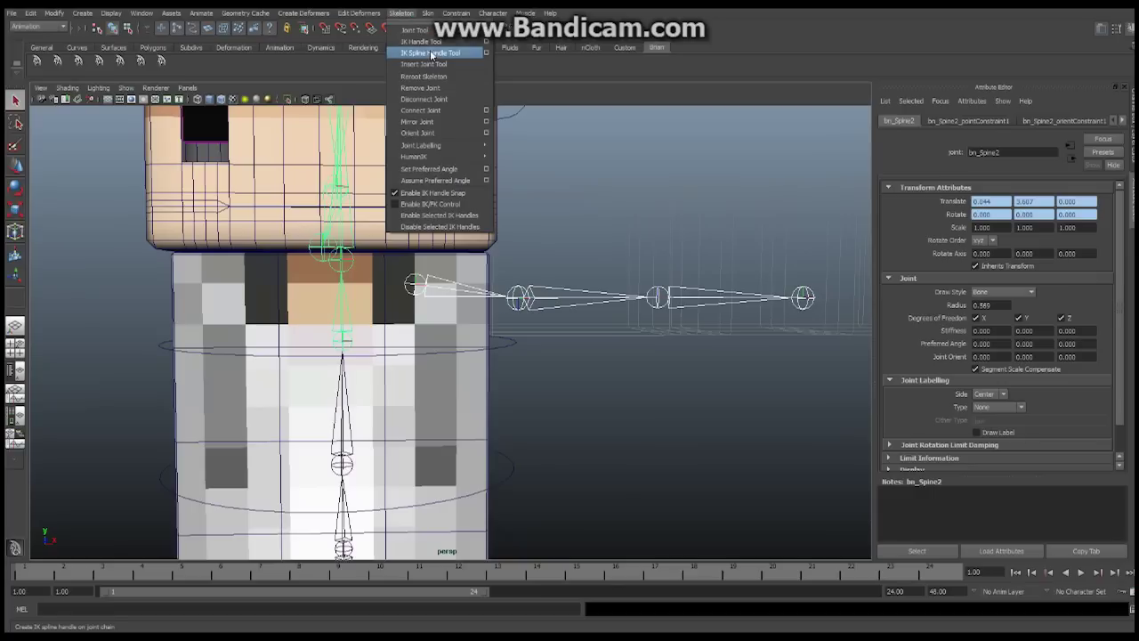
left_click(423, 111)
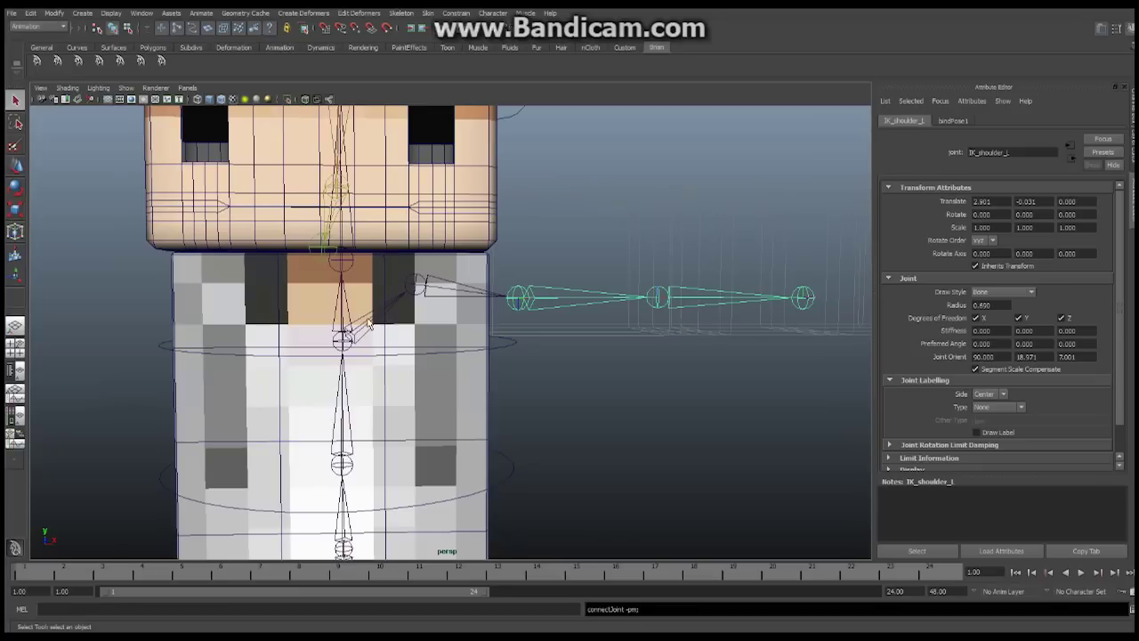
Test-rotate the cnt_Spine2 control curve around the upper chest and undo the rotation
left_click(512, 347)
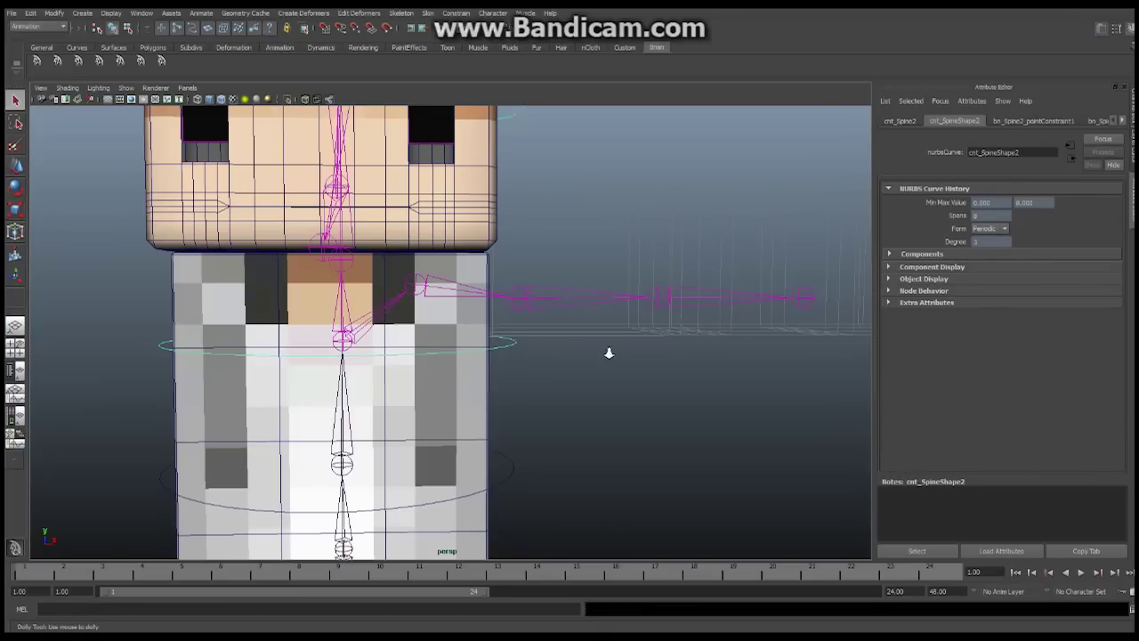
left_click_drag(624, 365, 563, 378, "alt")
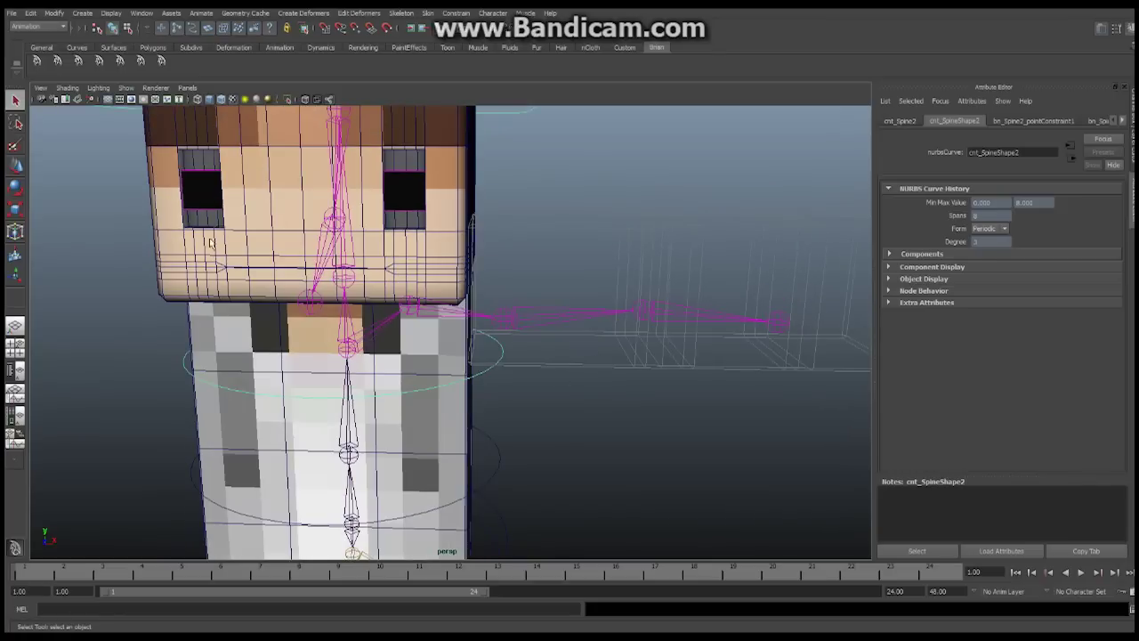
left_click(17, 188)
mouse_move(394, 356)
left_mouse_down()
mouse_move(403, 347)
mouse_move(391, 355)
left_mouse_up()
key("ctrl+z")
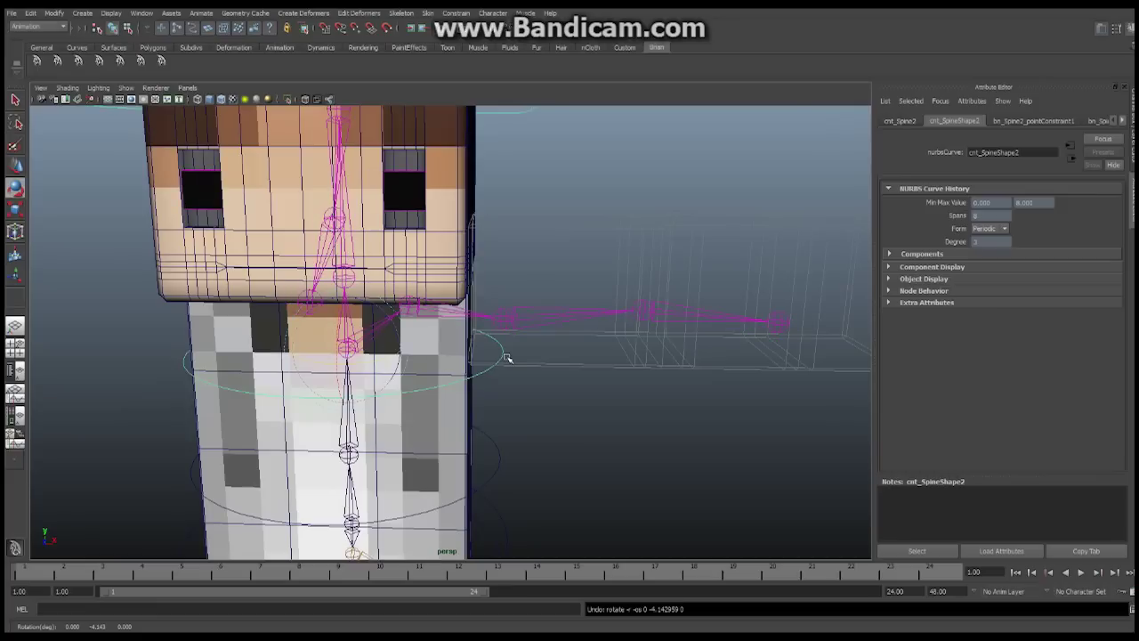
right_click_drag(694, 338, 519, 348, "alt")
middle_click_drag(579, 351, 512, 365, "alt")
left_click_drag(512, 366, 514, 351, "alt")
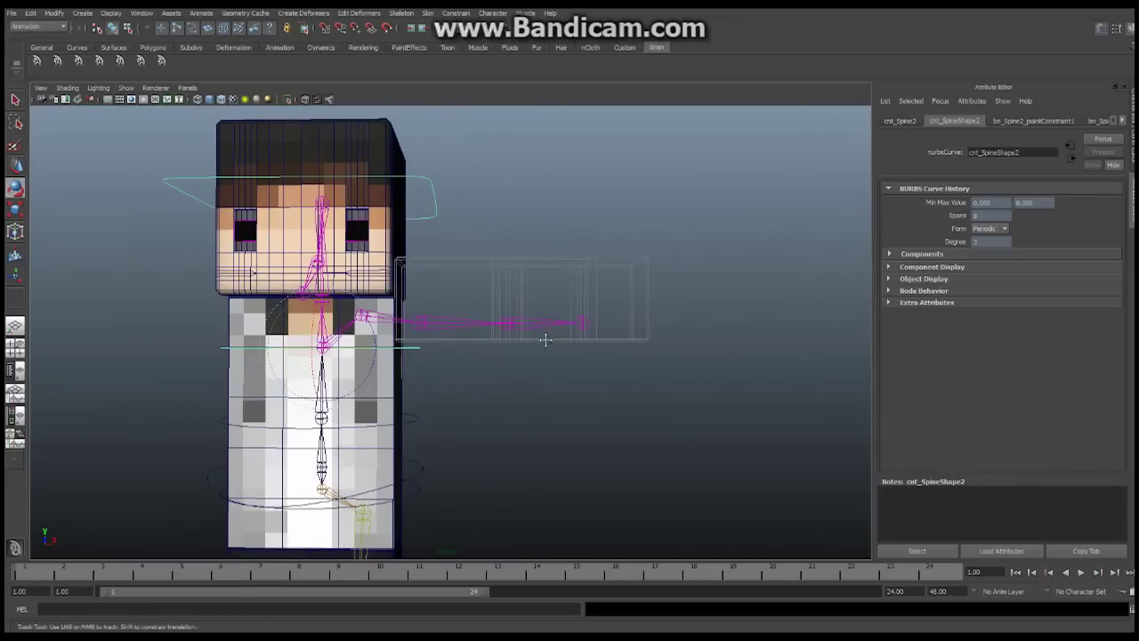
middle_click_drag(544, 341, 570, 297, "alt")
right_click_drag(570, 298, 569, 313, "alt")
middle_click_drag(569, 312, 573, 306, "alt")
left_click_drag(533, 301, 524, 316, "alt")
middle_click_drag(524, 317, 520, 347, "alt")
right_click_drag(525, 346, 688, 340, "alt")
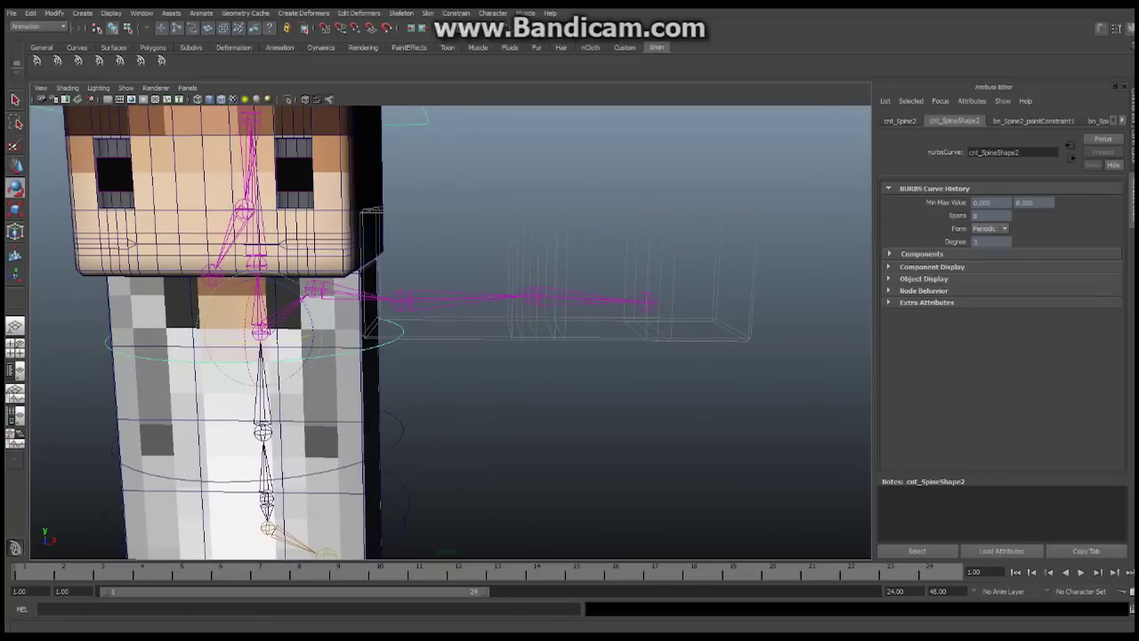
Expand the bn_Root joint hierarchy through the spine and left clavicle down to the bn_wrist_L joint
left_click_drag(678, 112, 678, 71)
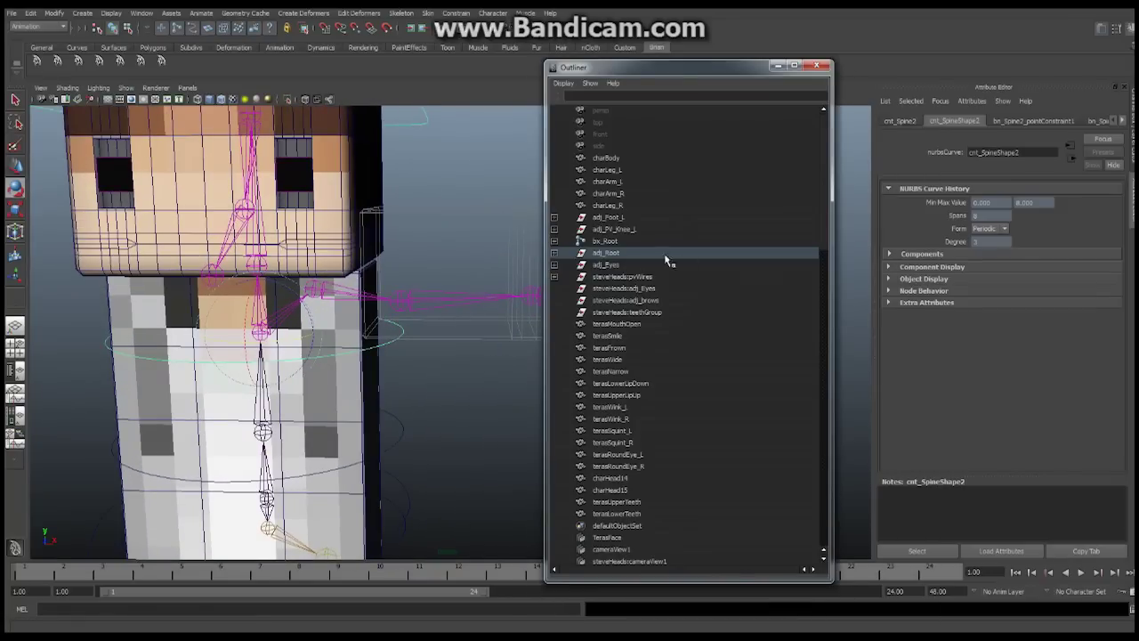
left_click(456, 301)
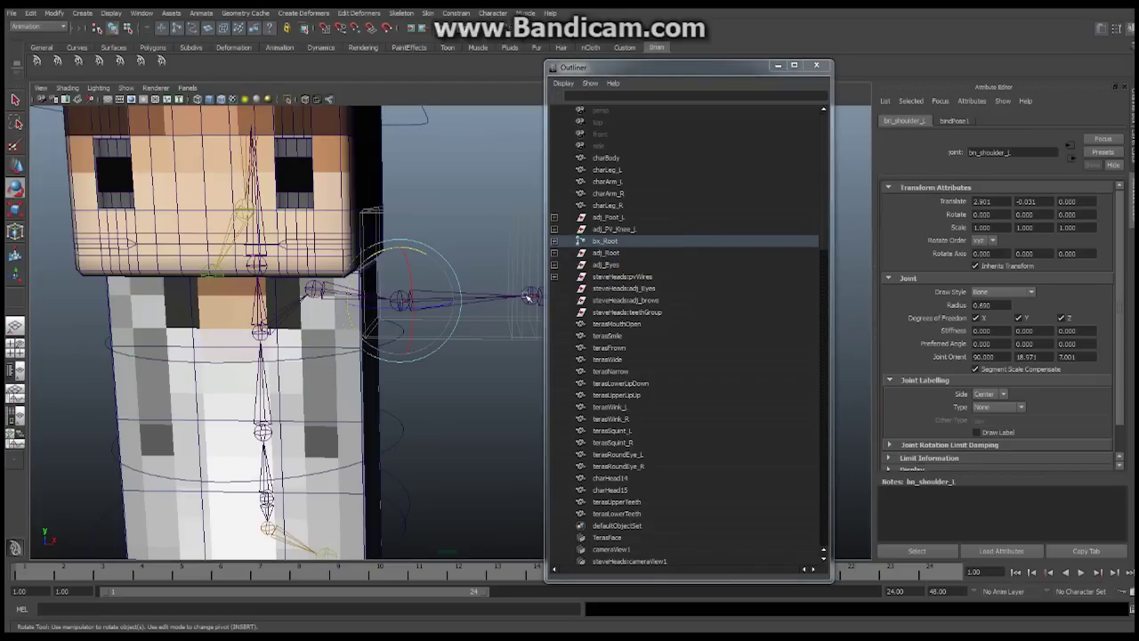
left_click(555, 241)
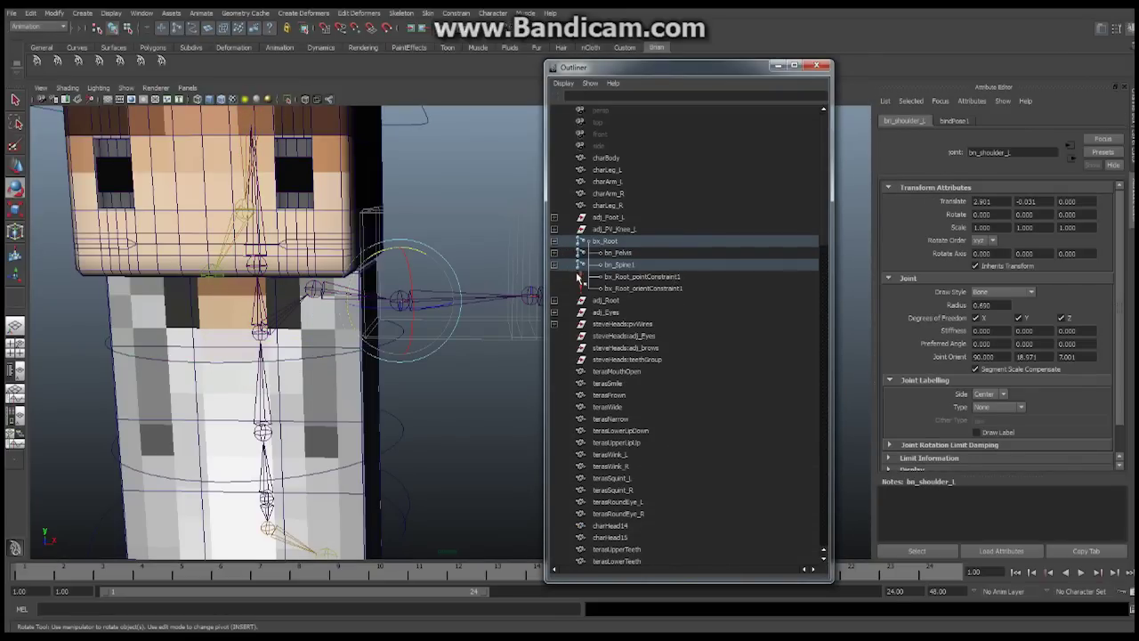
left_click(554, 264)
left_click(555, 277)
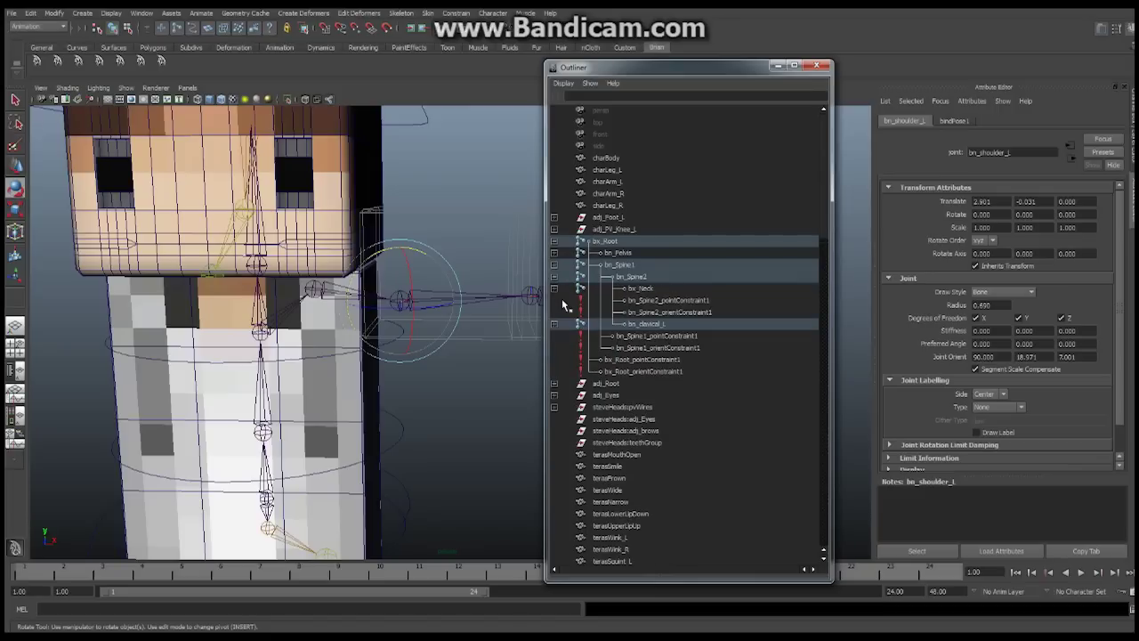
left_click(555, 324)
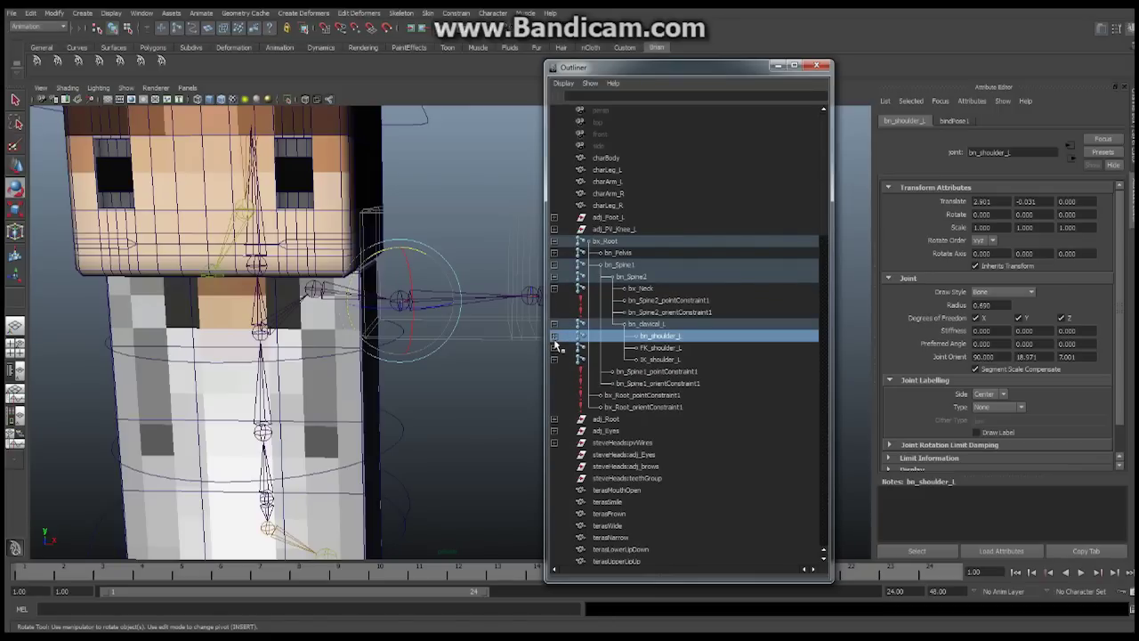
left_click(554, 336)
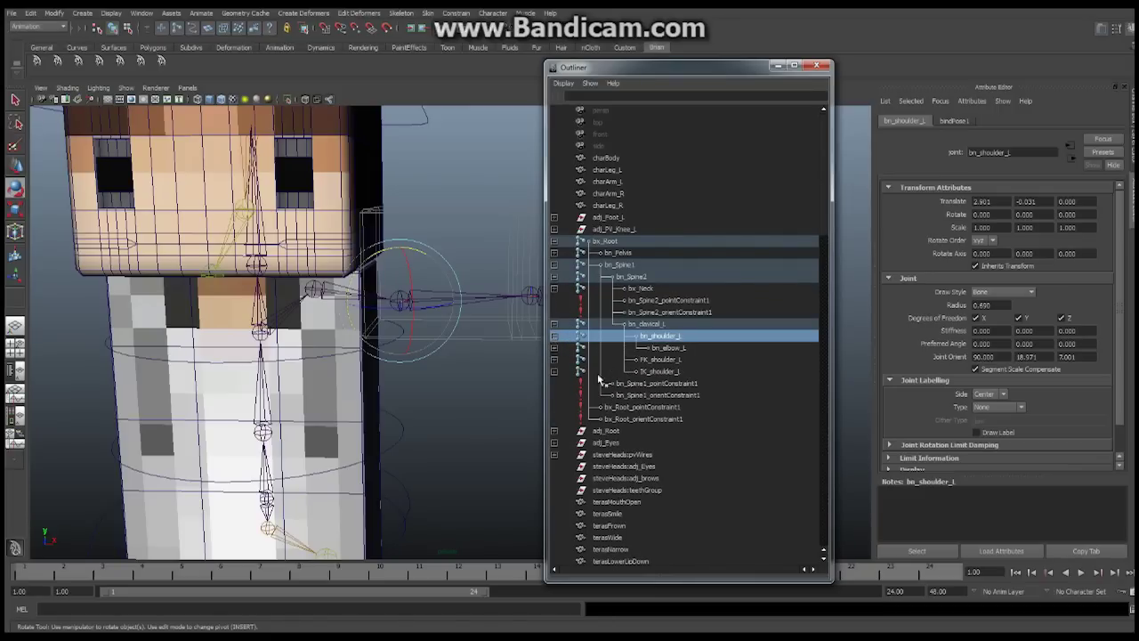
left_click(554, 348)
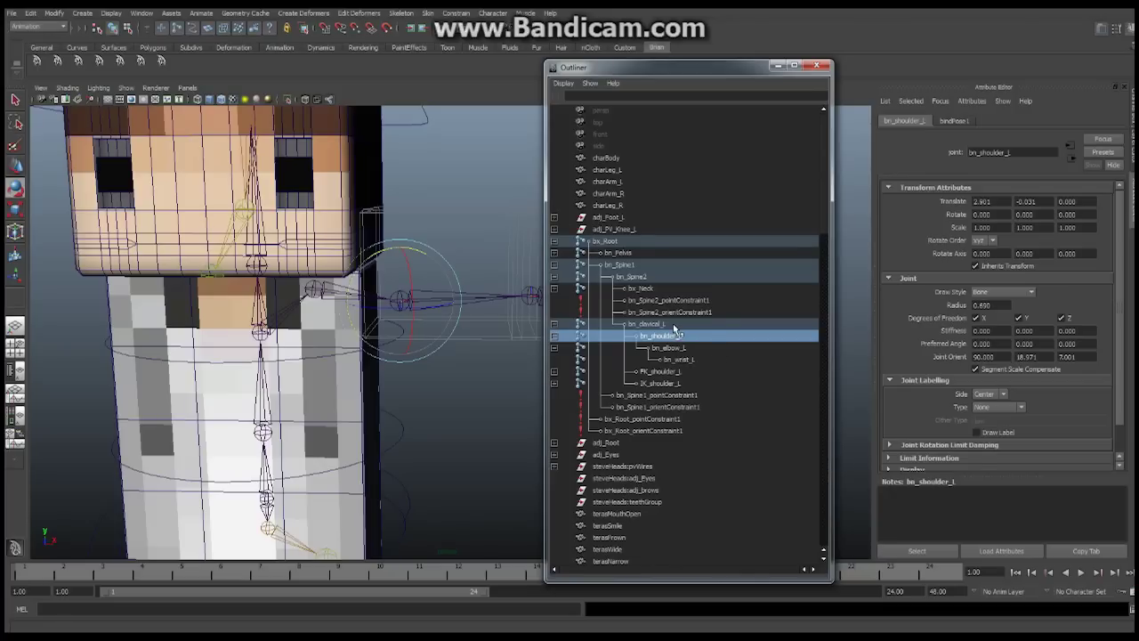
Rotate the FK_shoulder_L chain upward and the IK_shoulder_L chain downward to about -23.67 in Y, separating them from the bind chain
left_click(661, 371)
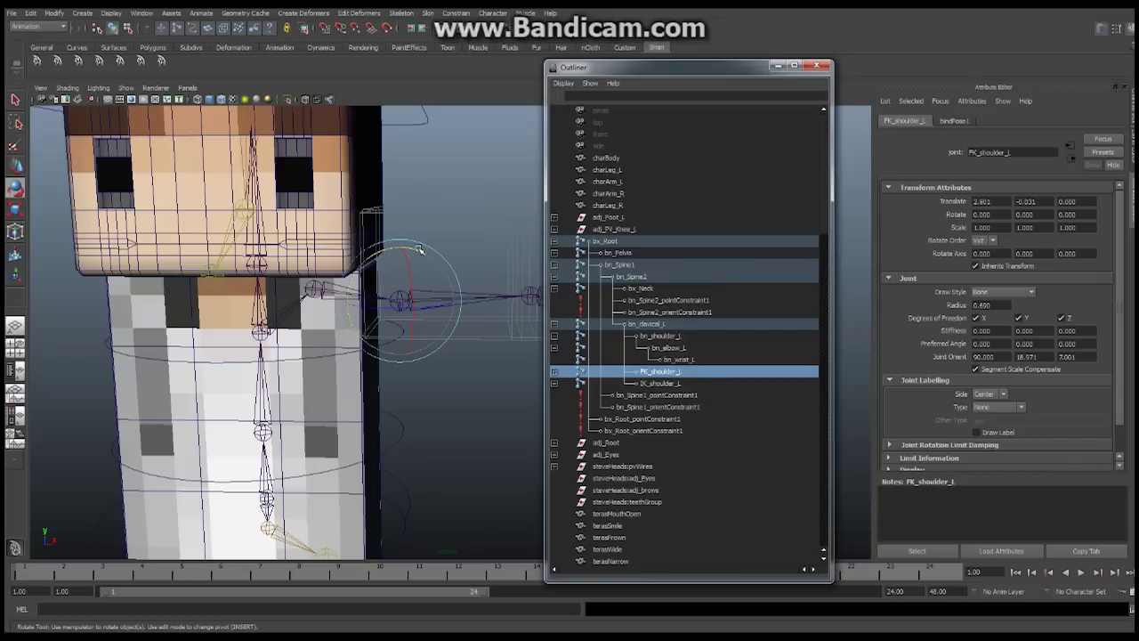
left_click_drag(399, 268, 399, 294, "alt")
left_click(658, 384)
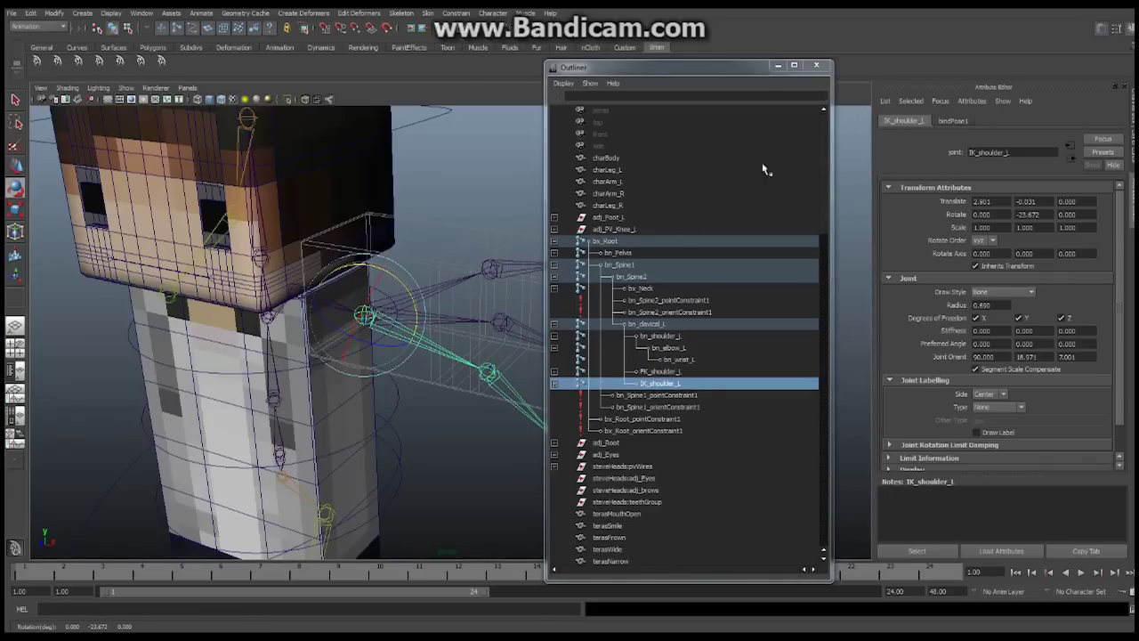
left_click(778, 65)
Orient-constrain bn_wrist_L to both FK_wrist_L and IK_wrist_L, with Maintain offset off and all axes constrained
left_click_drag(623, 357, 595, 320, "alt")
left_click_drag(606, 360, 585, 315, "alt")
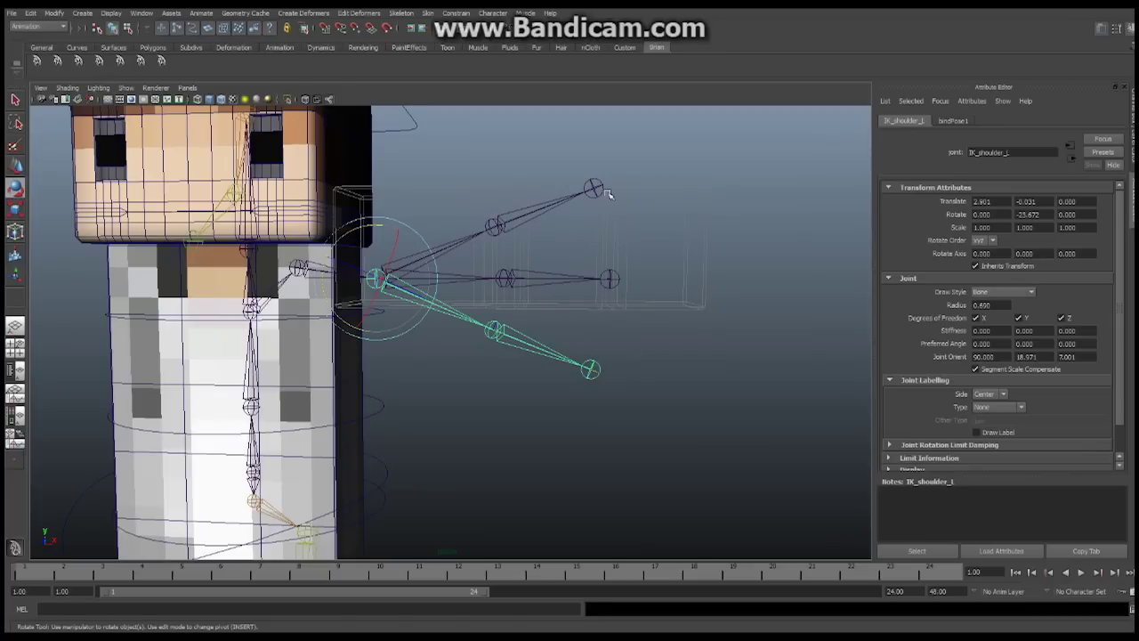
left_click_drag(572, 346, 504, 364, "alt")
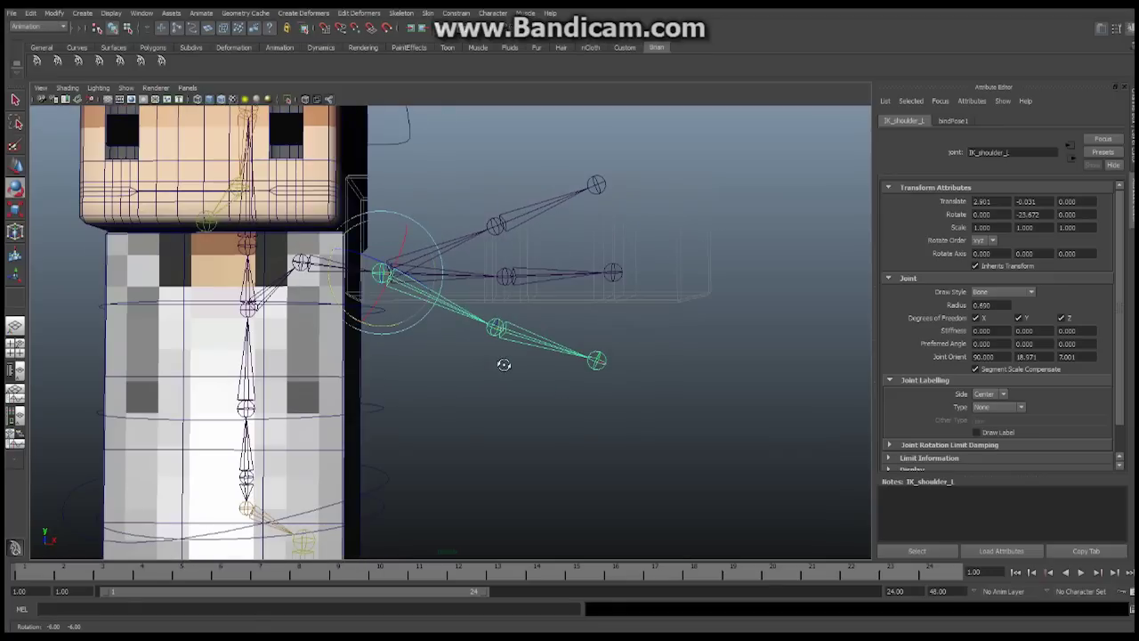
left_click(598, 185)
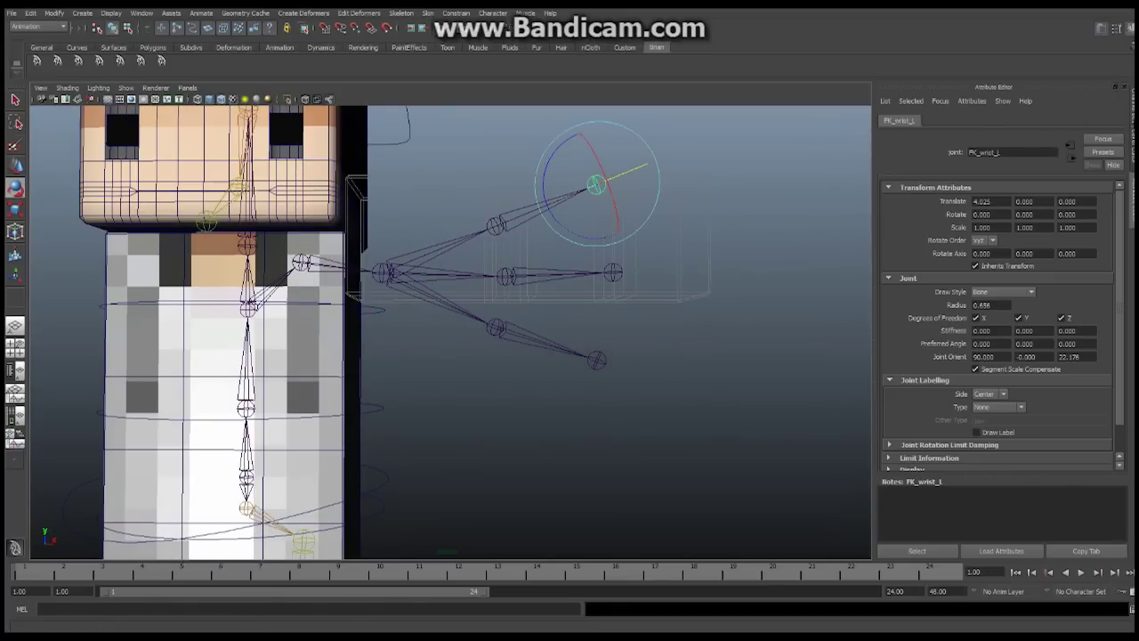
key("ctrl+a")
left_click(598, 360)
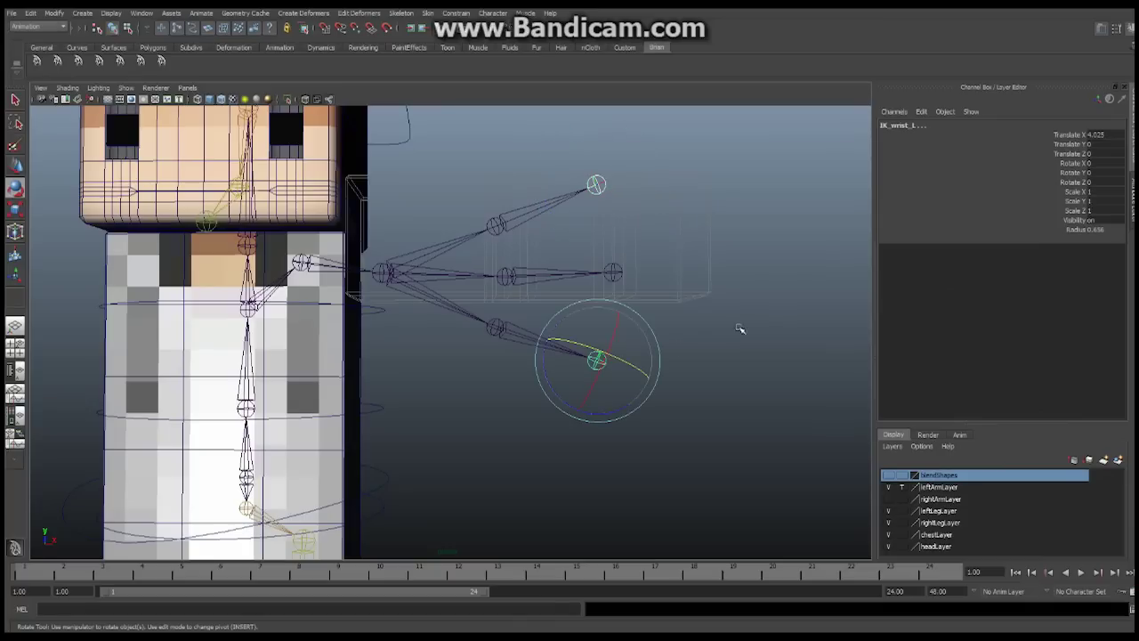
left_click(614, 272)
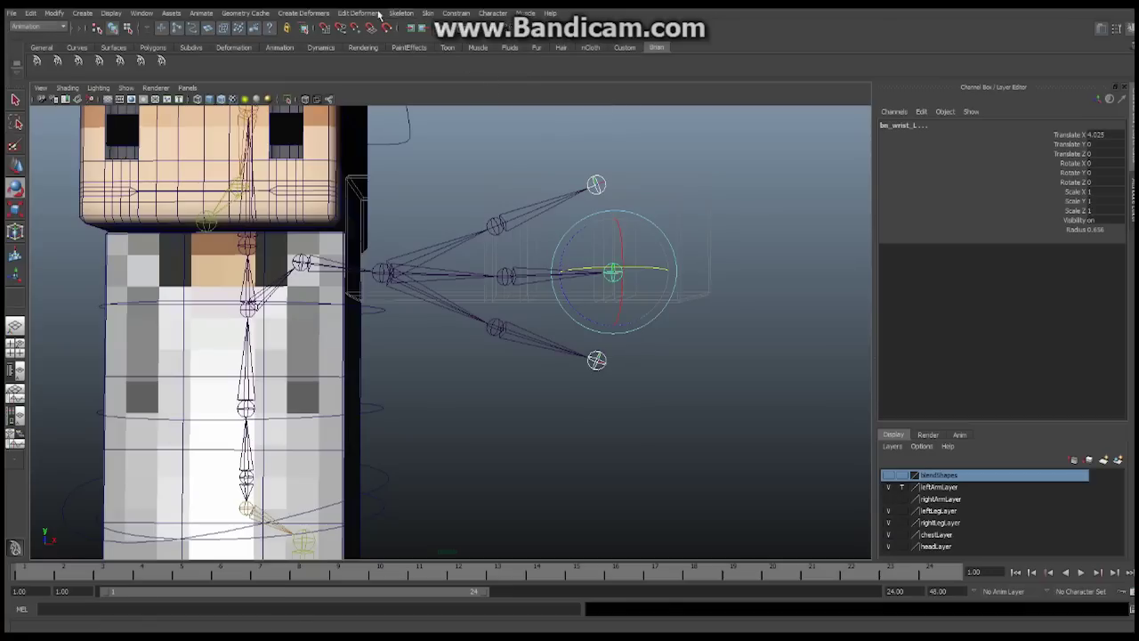
left_click(456, 14)
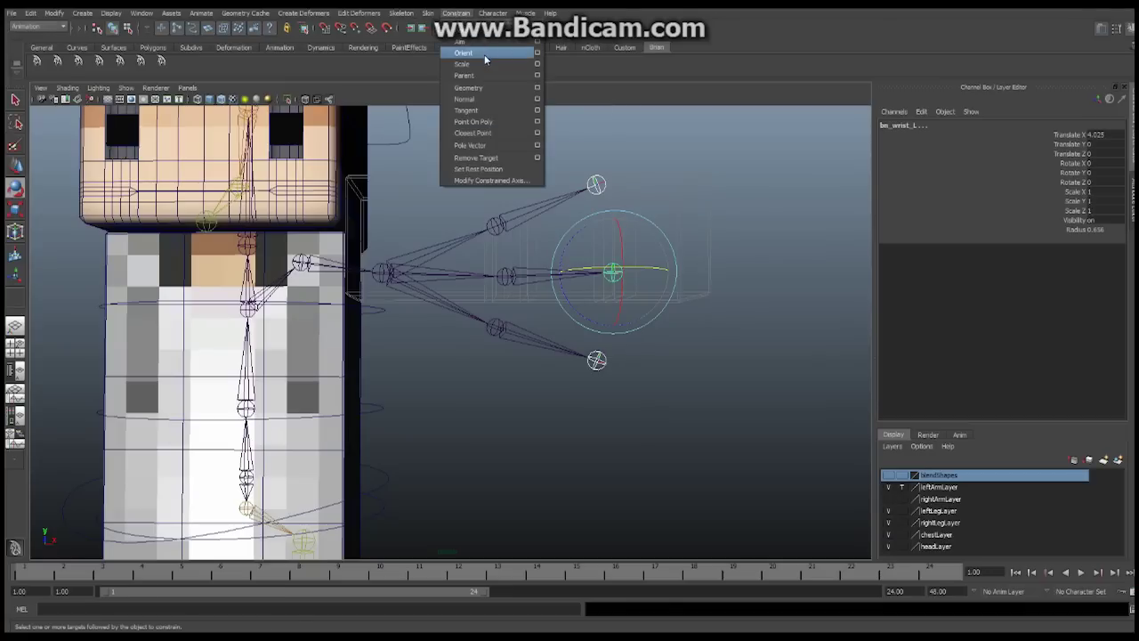
left_click(538, 52)
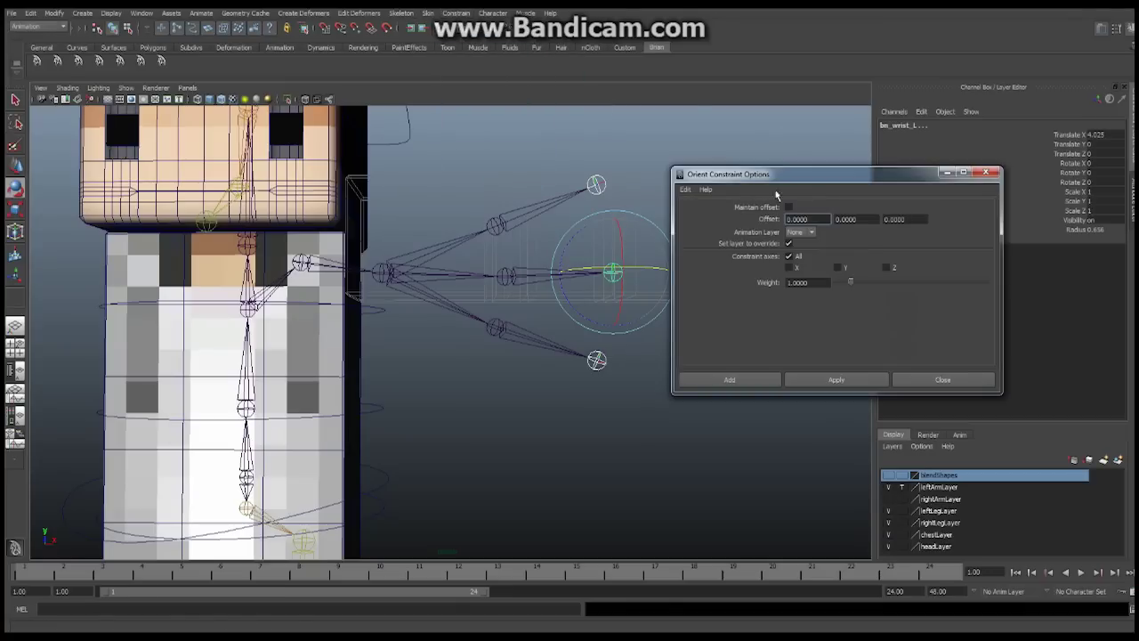
left_click(729, 380)
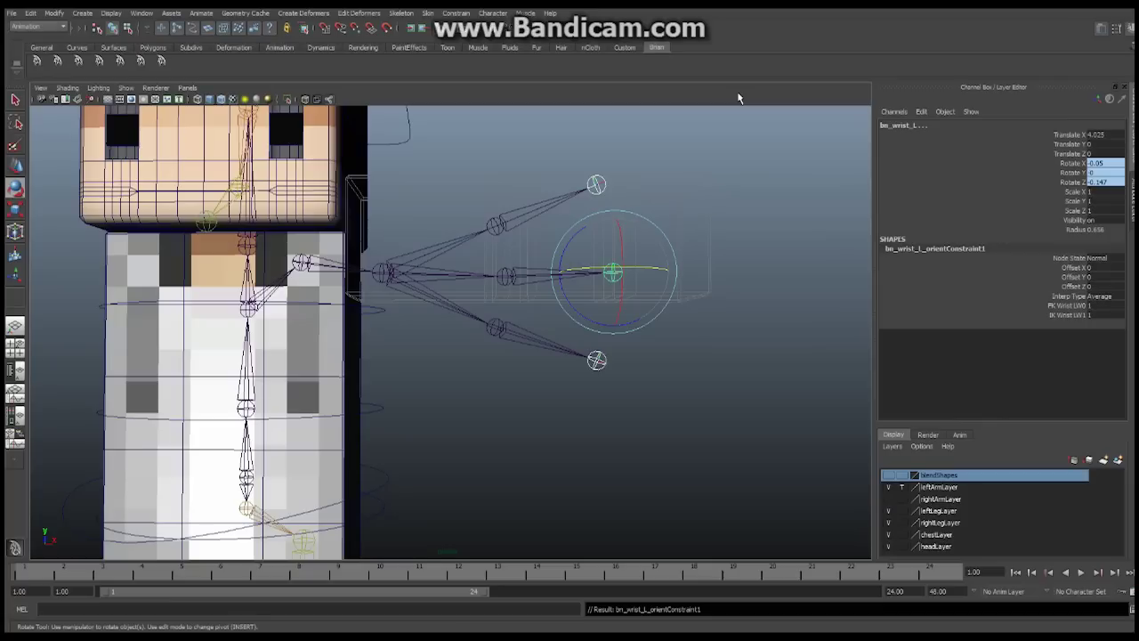
Orient-constrain bn_elbow_L to the FK and IK elbow joints, and bn_shoulder_L to the FK and IK shoulder joints
key("Up")
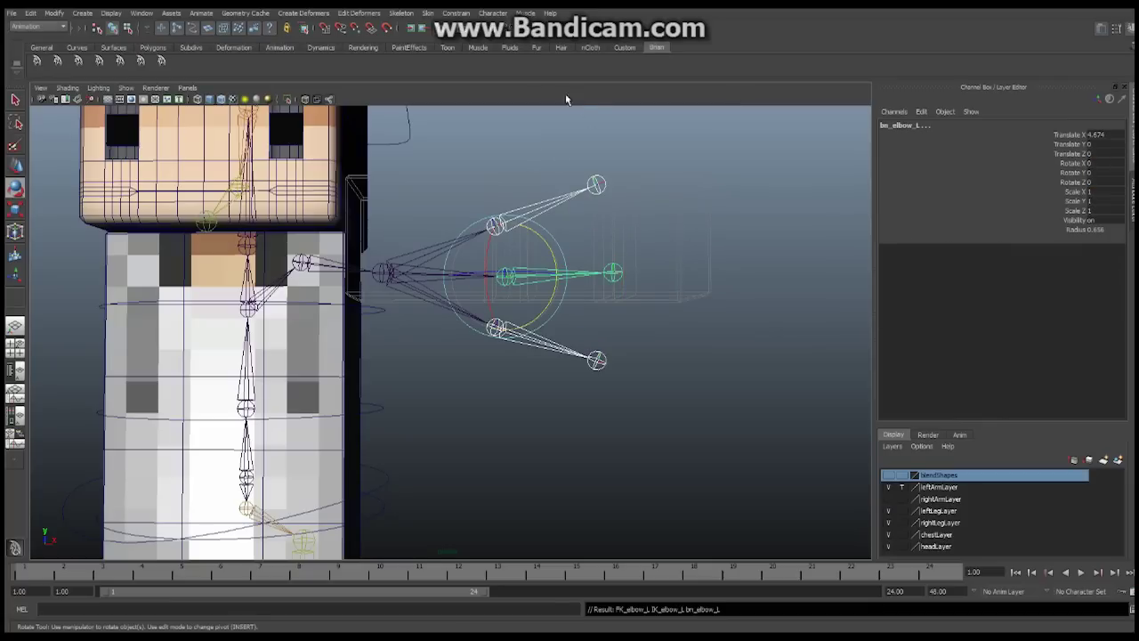
left_click(455, 13)
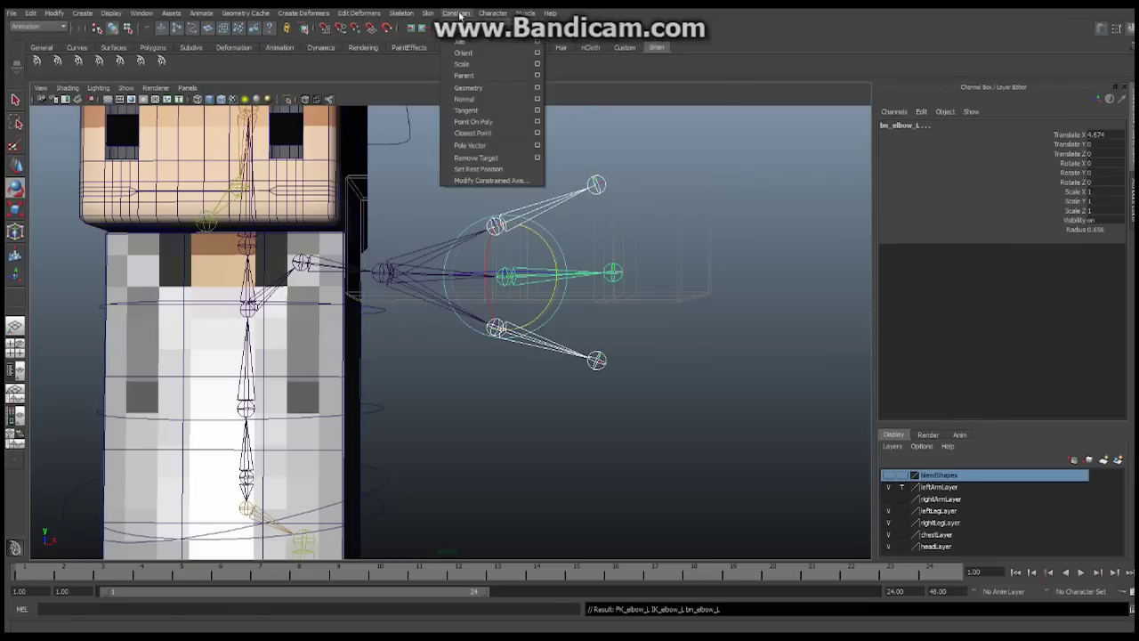
left_click(462, 53)
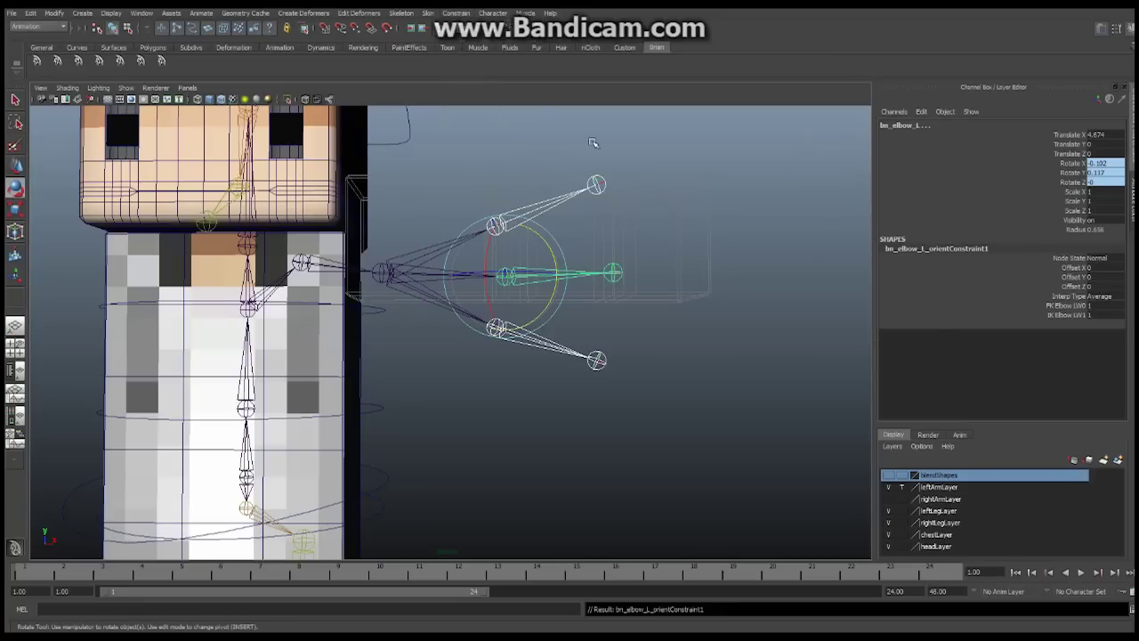
key("Up")
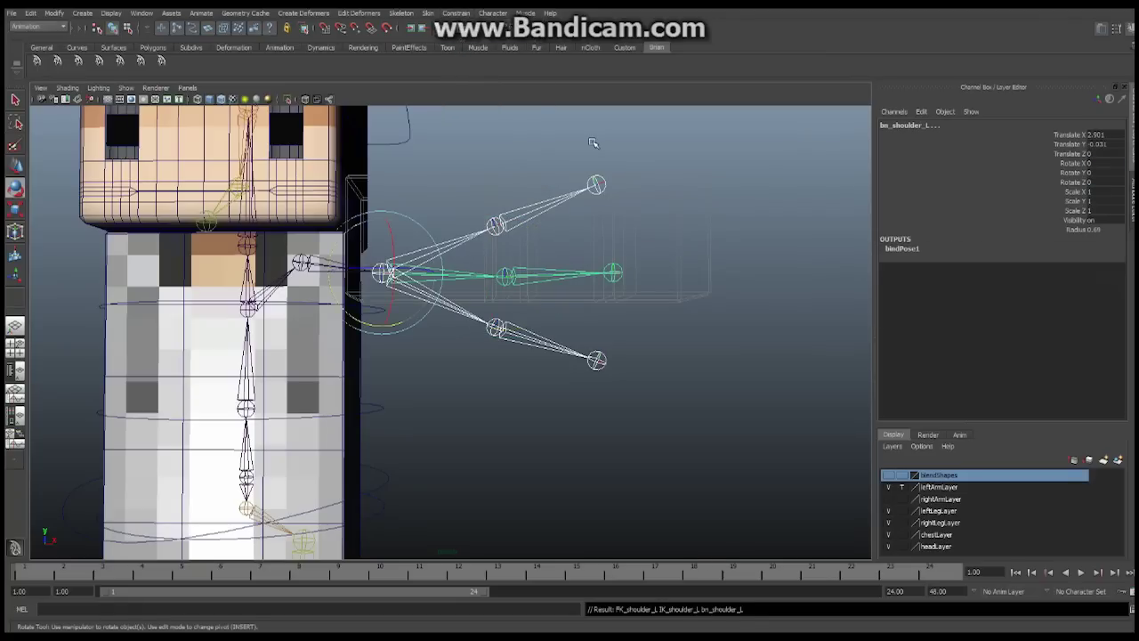
left_click(456, 13)
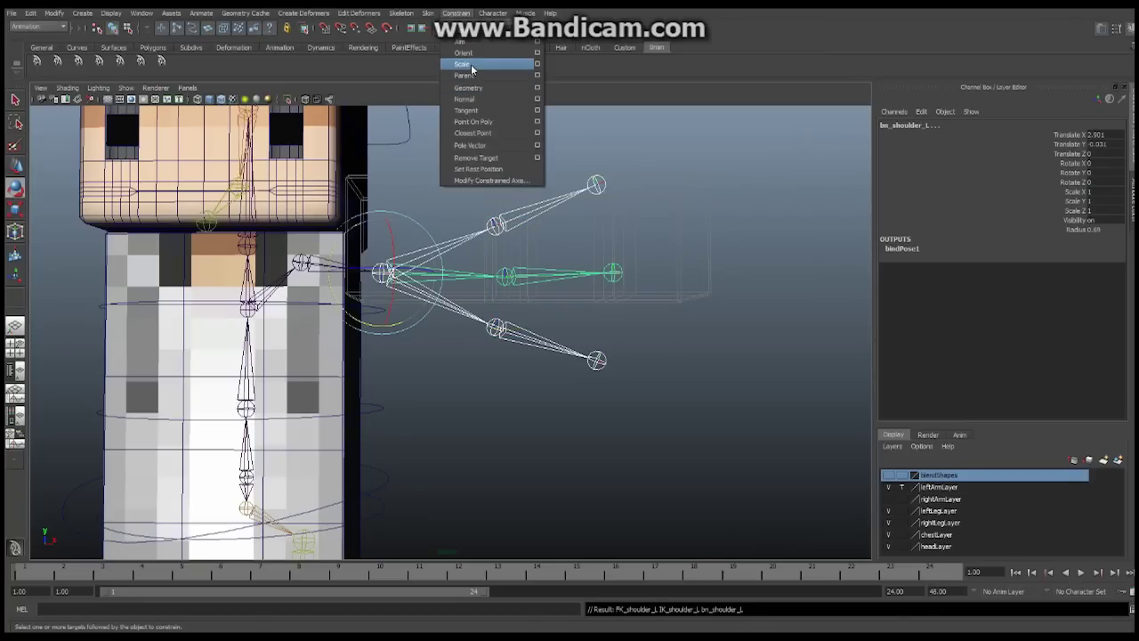
left_click(463, 52)
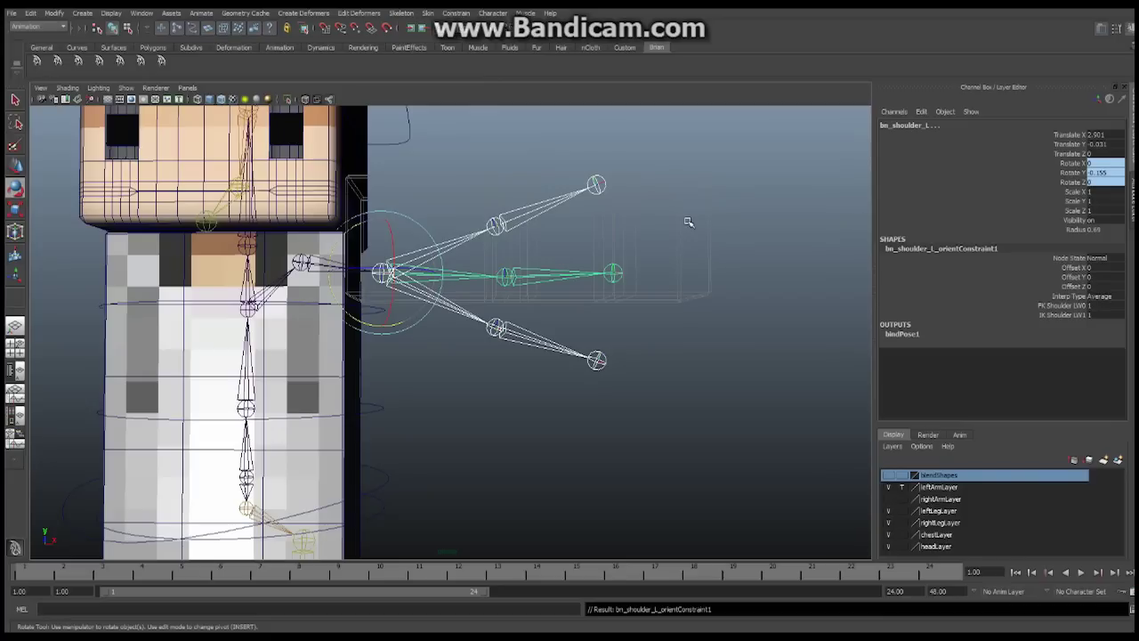
Test the bn_elbow_L orient constraint by switching its FK elbow weight between 0 and 1, and leave it at 1
left_click(622, 274)
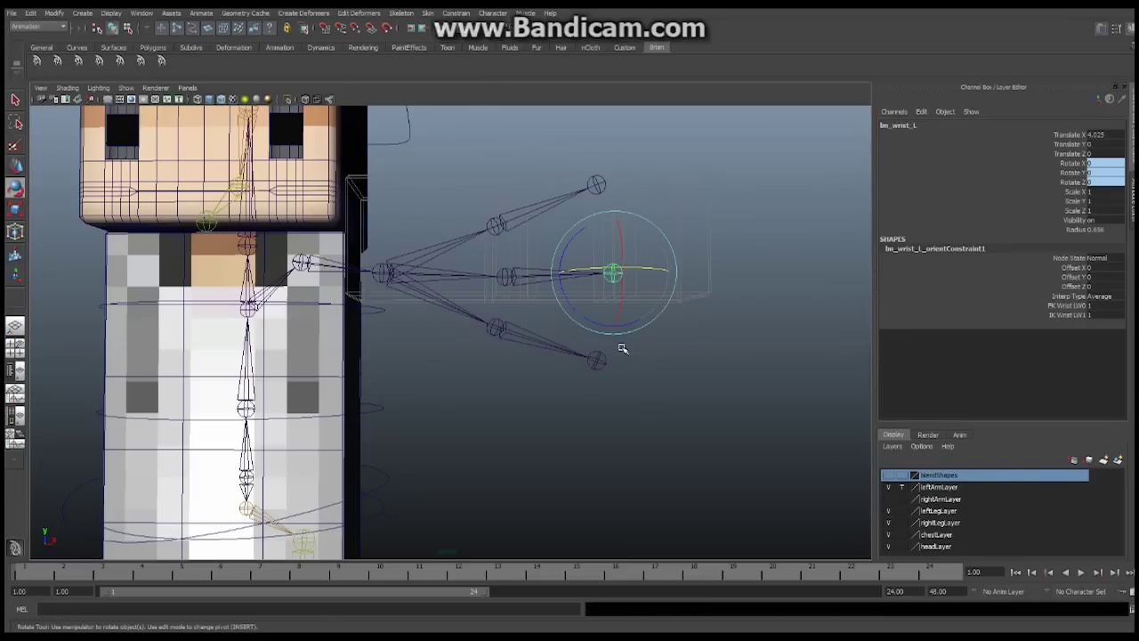
left_click(504, 277)
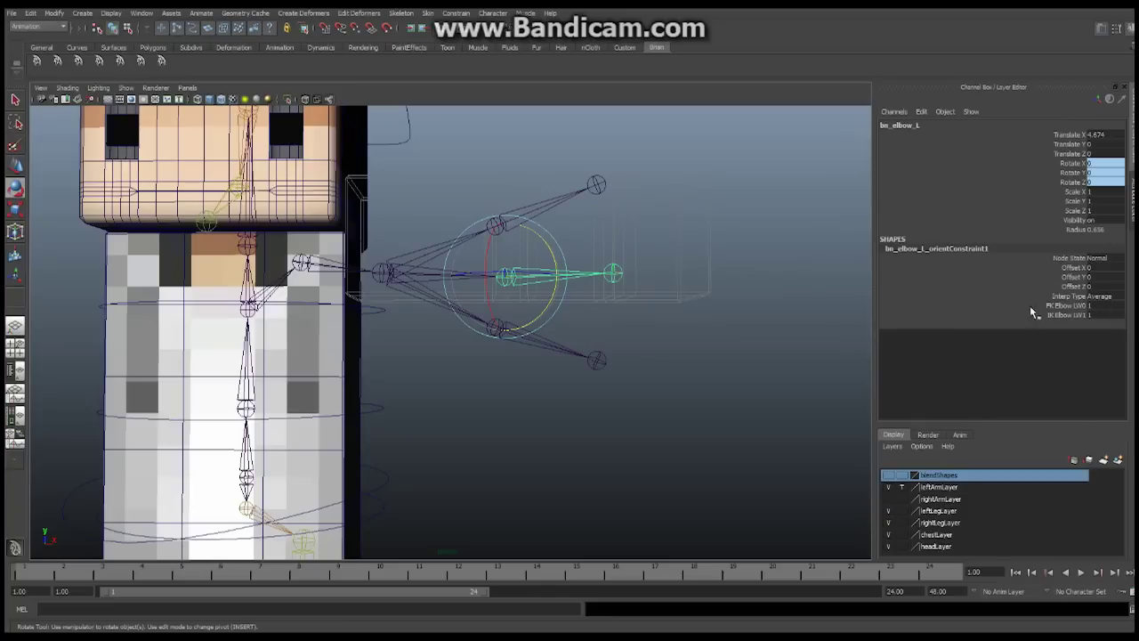
double_click(1094, 307)
type("0")
double_click(1098, 316)
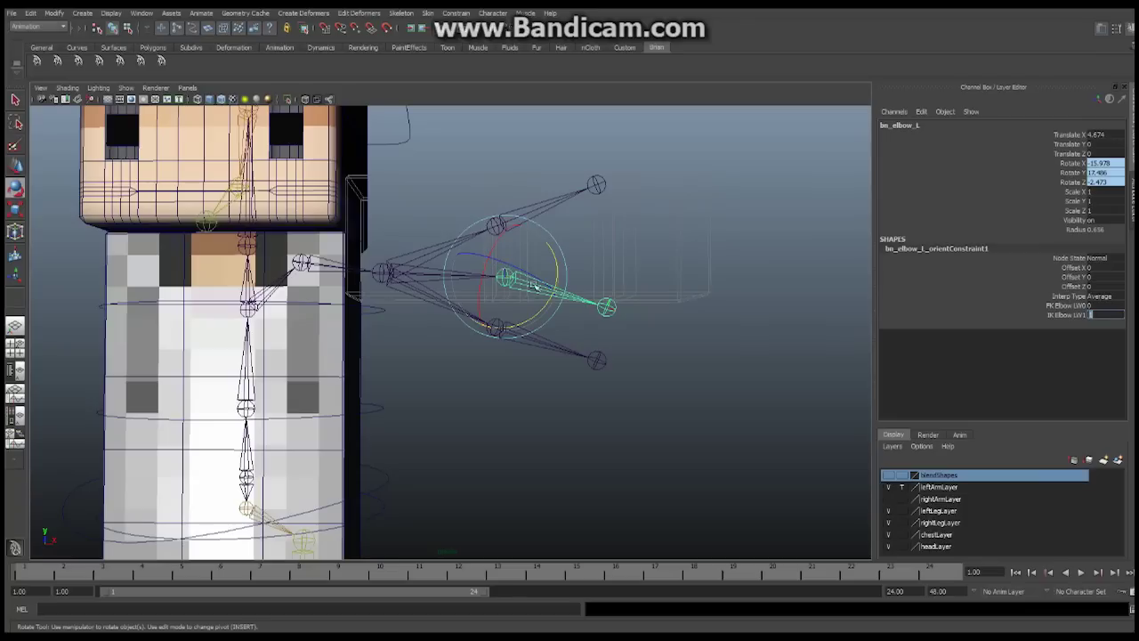
left_click(1099, 306)
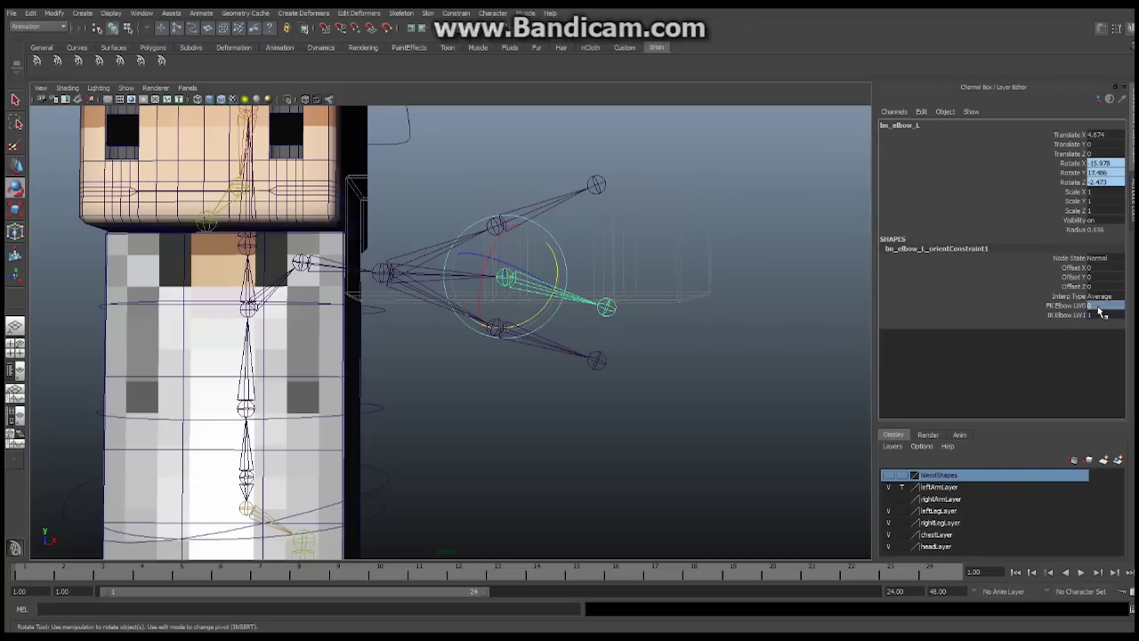
type("1")
key("Return")
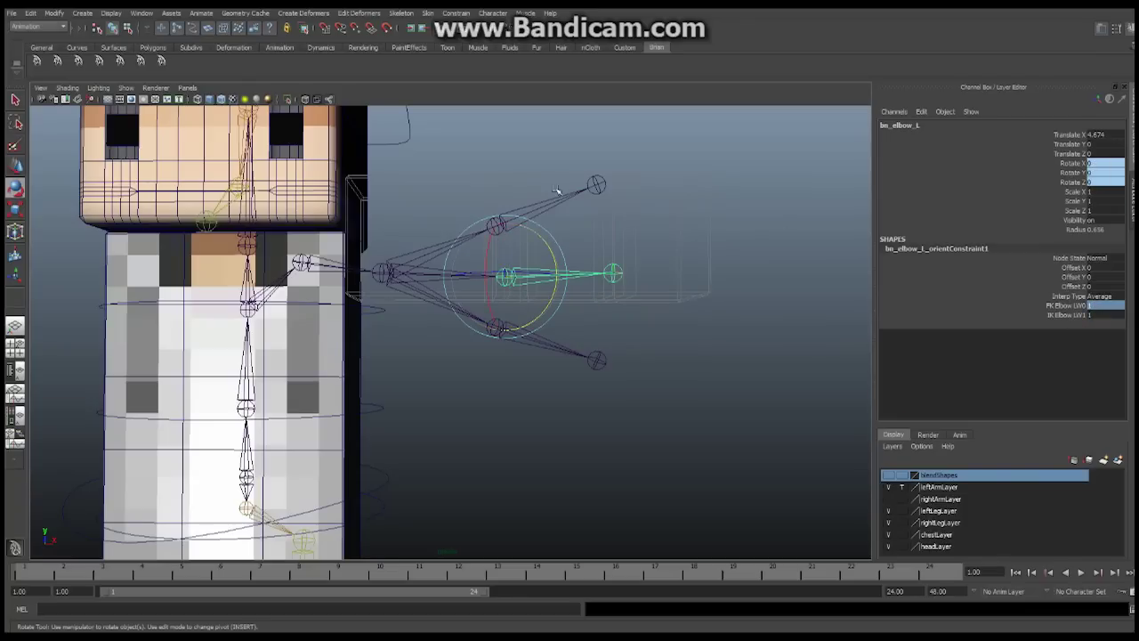
left_click(1100, 307)
type("0")
key("Return")
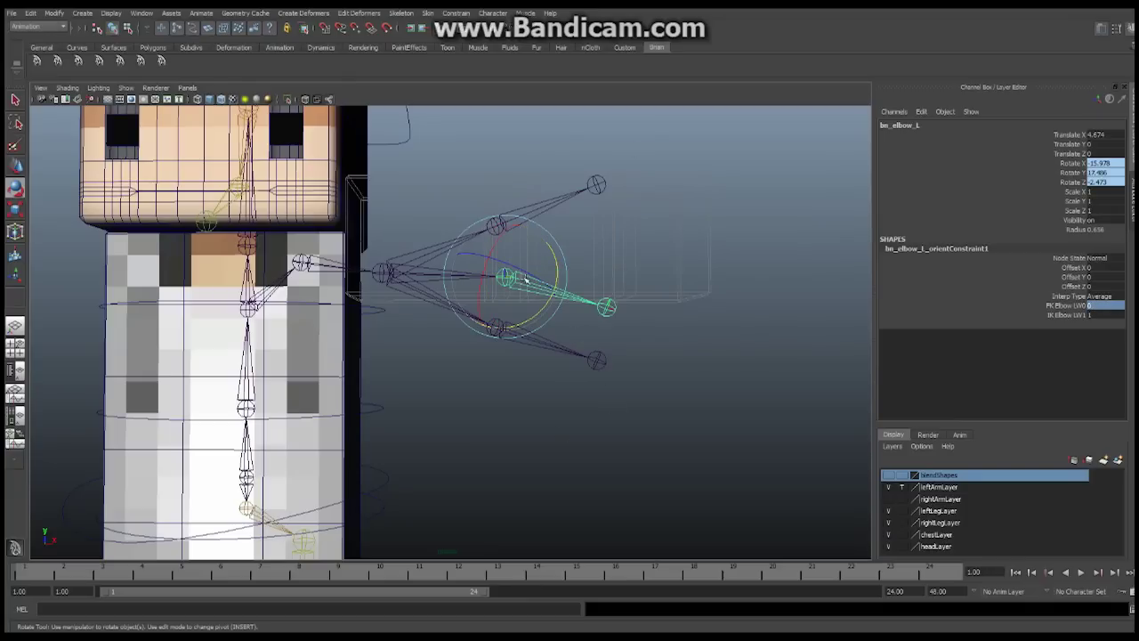
left_click(1100, 306)
type("1")
key("Return")
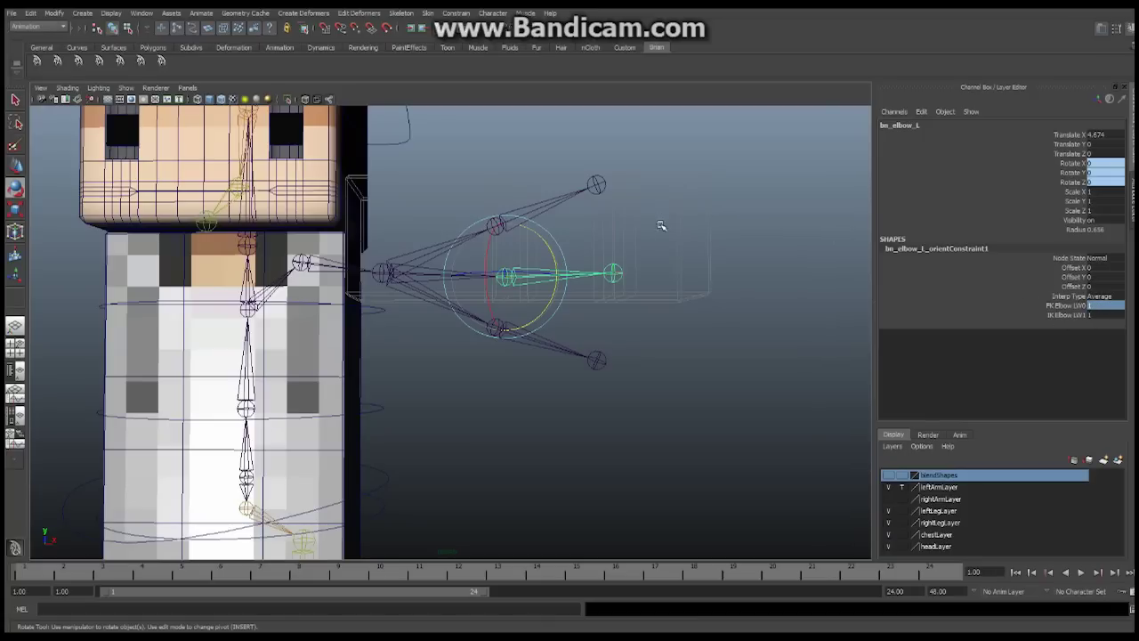
Return the whole bx_Root joint hierarchy to its preferred angle so the arm chains line up
middle_click_drag(542, 322, 609, 298, "alt")
middle_click_drag(512, 308, 496, 334, "alt")
right_click_drag(497, 335, 668, 222, "alt")
middle_click_drag(667, 222, 604, 280, "alt")
middle_click_drag(352, 345, 410, 171, "alt")
right_click_drag(411, 171, 397, 401, "alt")
left_click(322, 374)
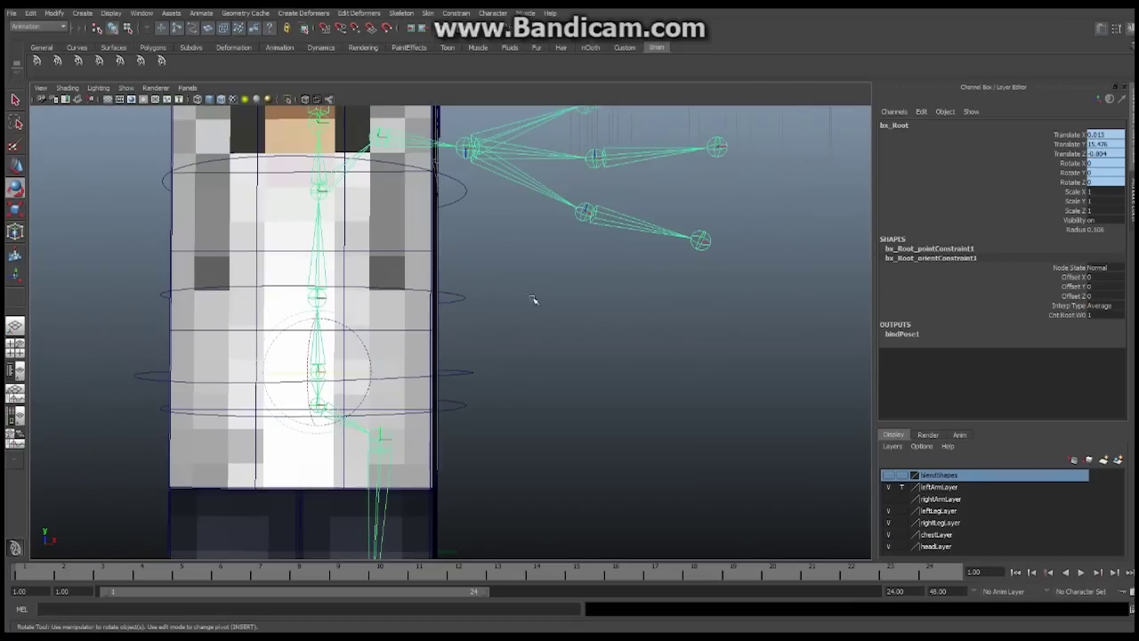
right_click(319, 372)
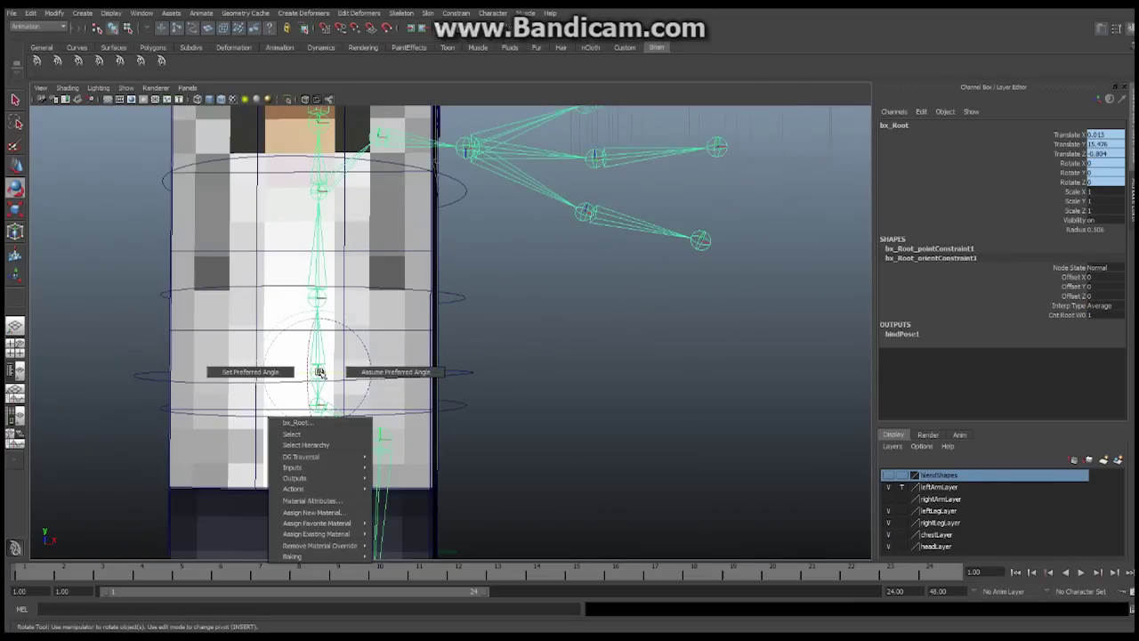
Hide polygons in the viewport so only the joints and control curves are displayed
left_click_drag(563, 169, 521, 271, "alt")
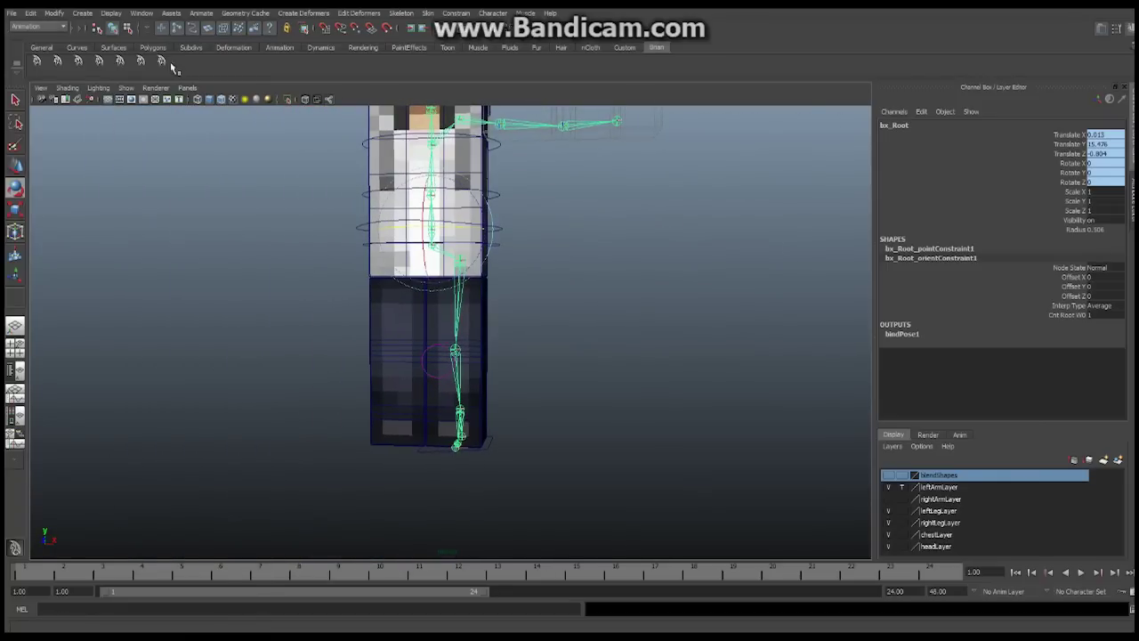
left_click(126, 88)
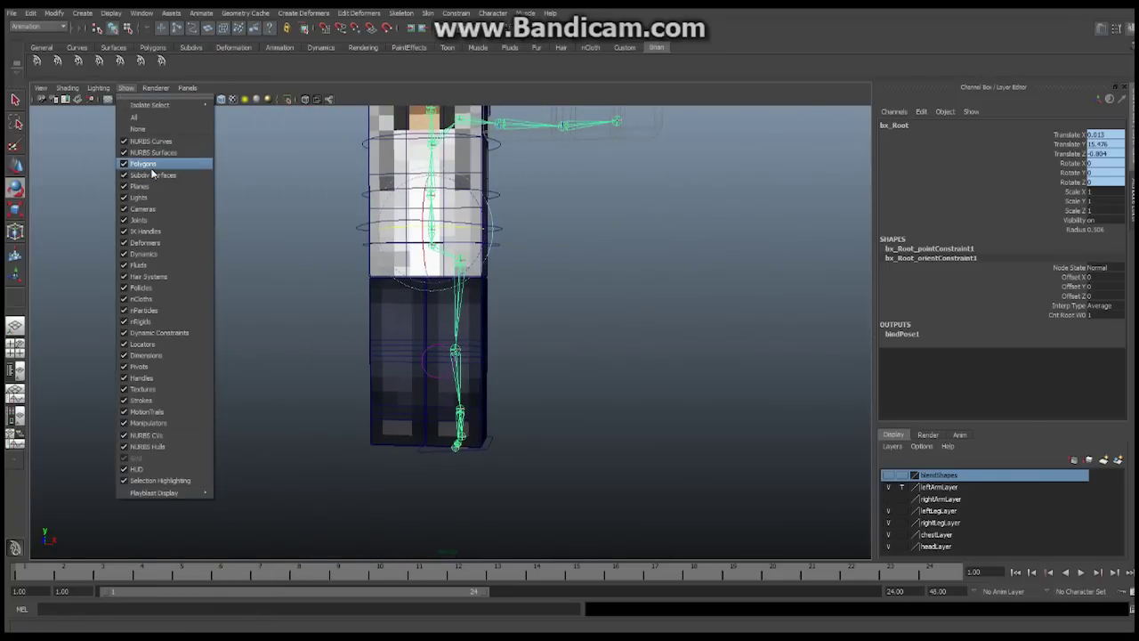
left_click(142, 164)
Create a NURBS circle at the origin as a new control curve and select it
left_click_drag(479, 240, 456, 267, "alt")
middle_click_drag(644, 182, 592, 271, "alt")
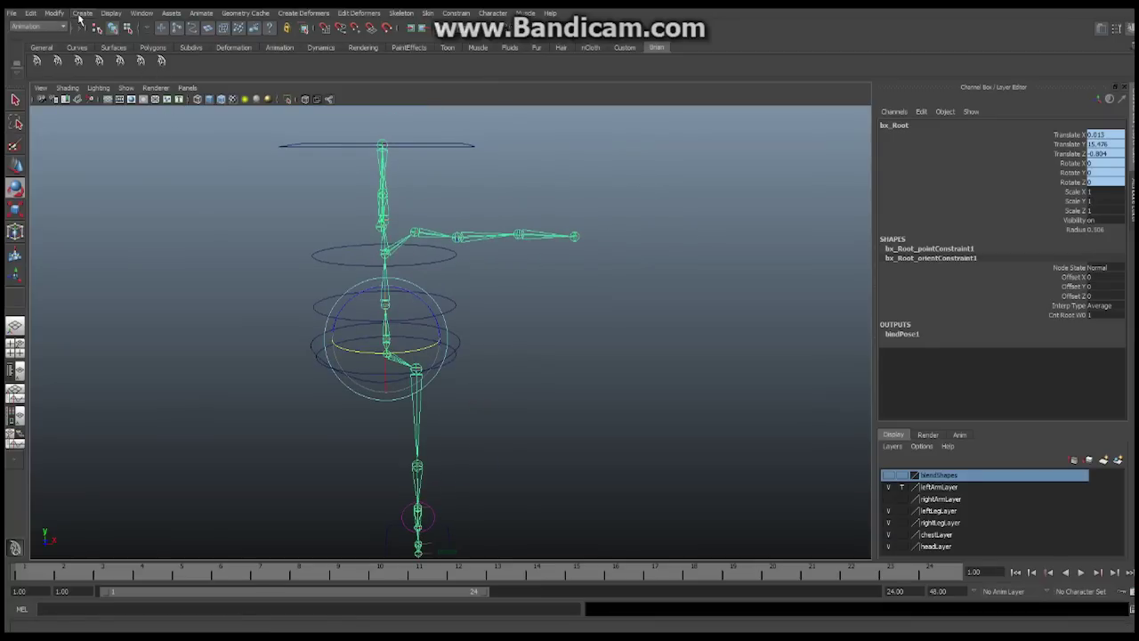
left_click(81, 13)
mouse_move(96, 32)
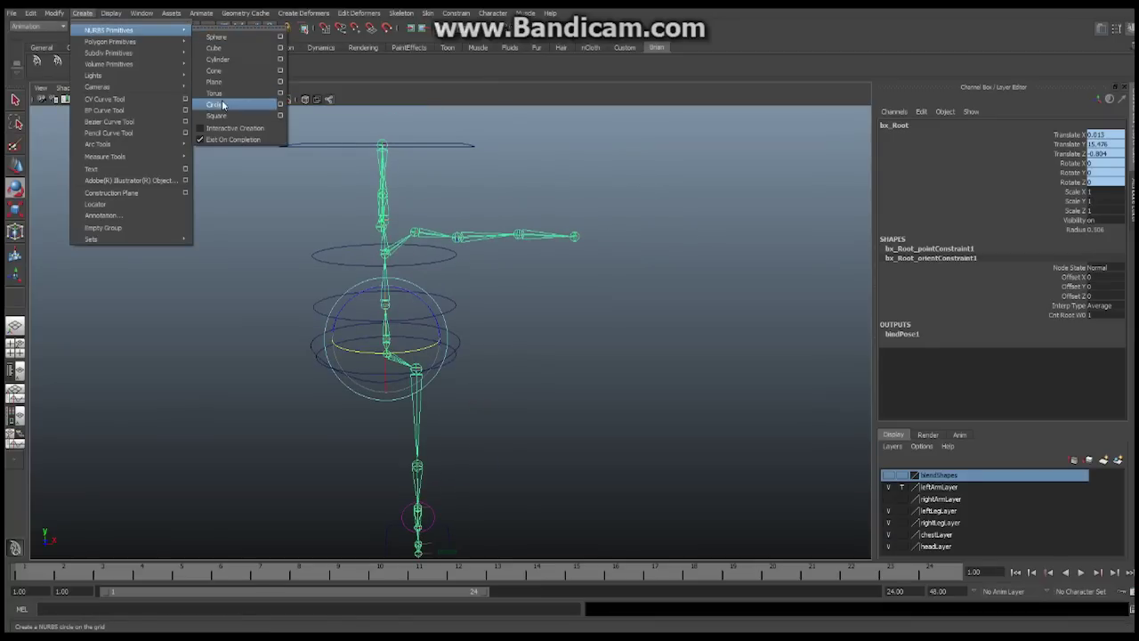
left_click(222, 105)
left_click_drag(492, 397, 329, 394, "alt")
middle_click_drag(330, 395, 331, 386, "alt")
left_click(214, 328)
left_click(453, 407)
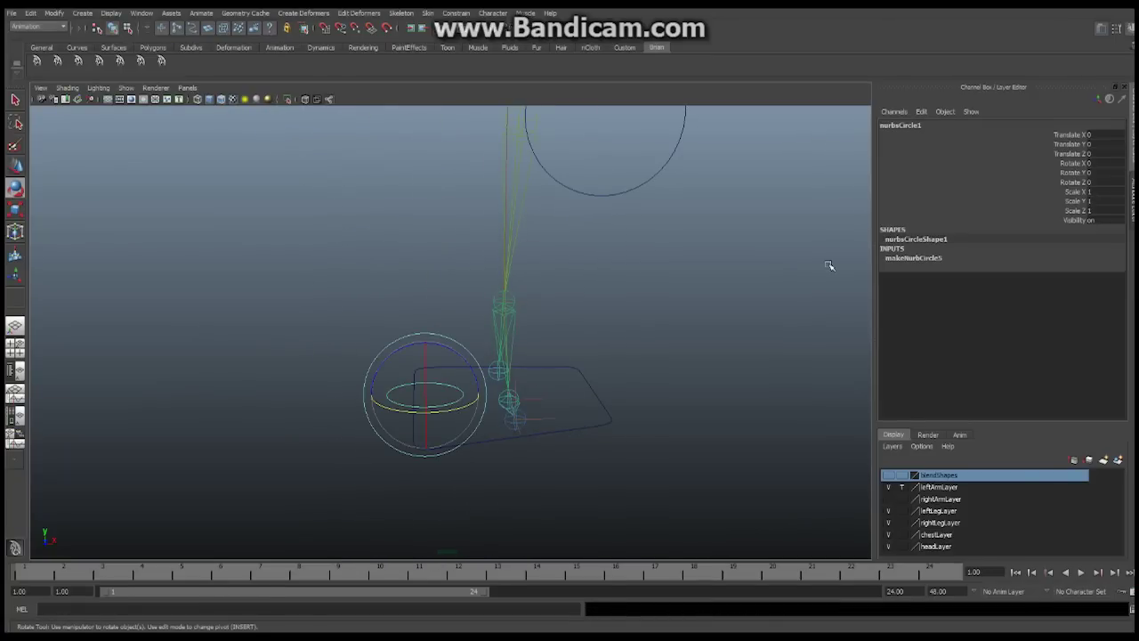
Rename the new NURBS circle to cnt_Hand_L
double_click(915, 127)
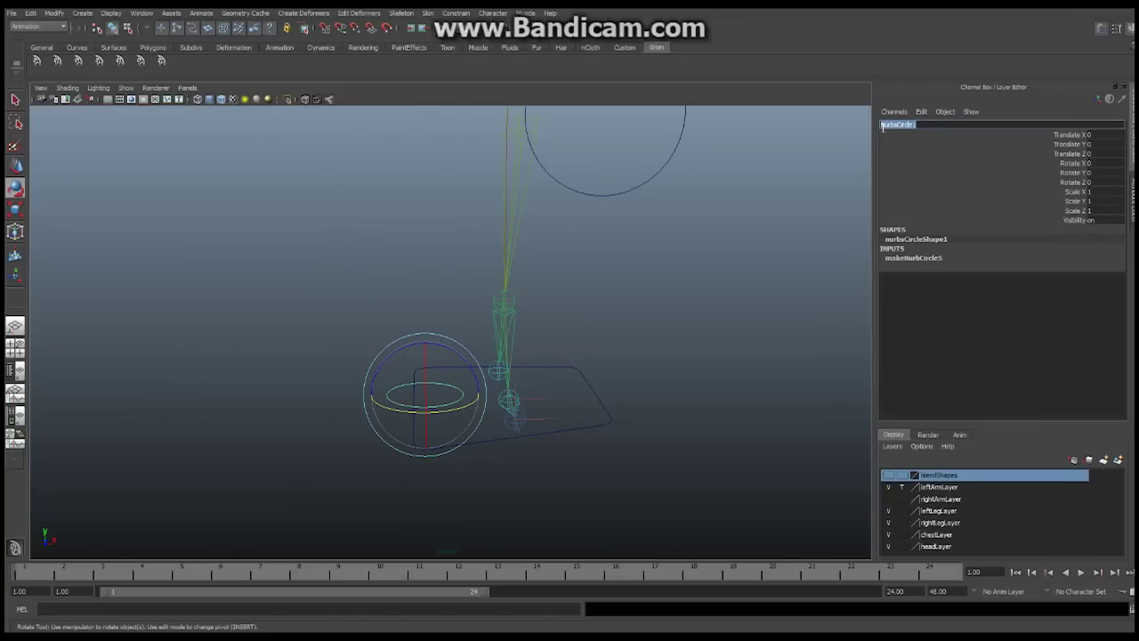
key("BackSpace")
type("cnt_Hand_L")
key("Return")
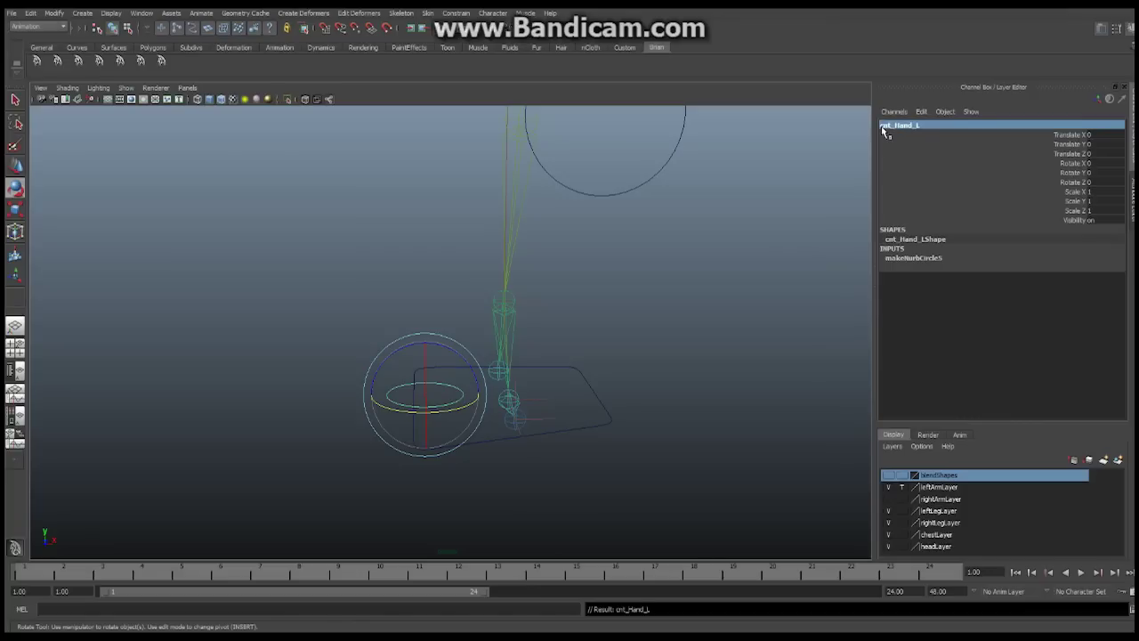
Add a keyable float attribute named IK_FK to cnt_Hand_L with a minimum of 0 and a maximum of 1
left_click(53, 13)
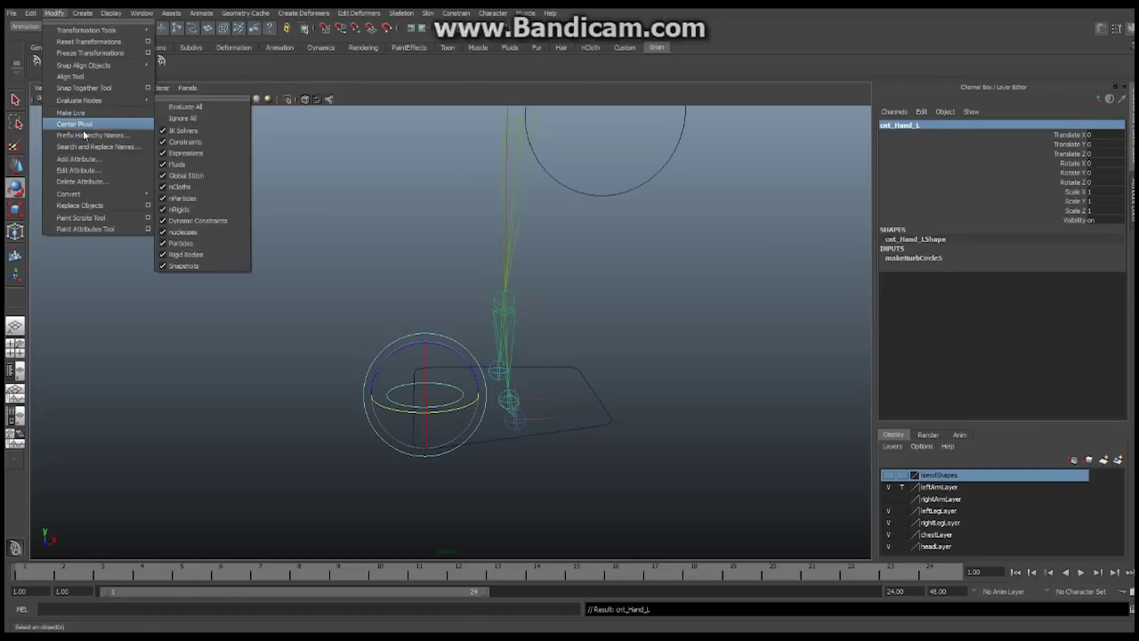
left_click(85, 161)
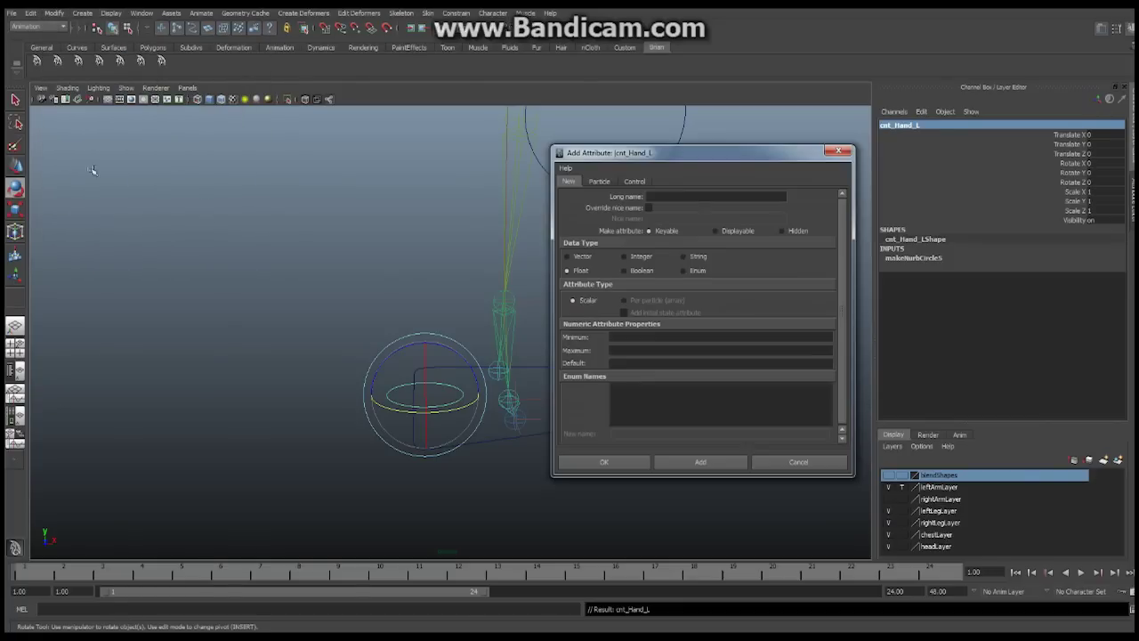
left_click(672, 196)
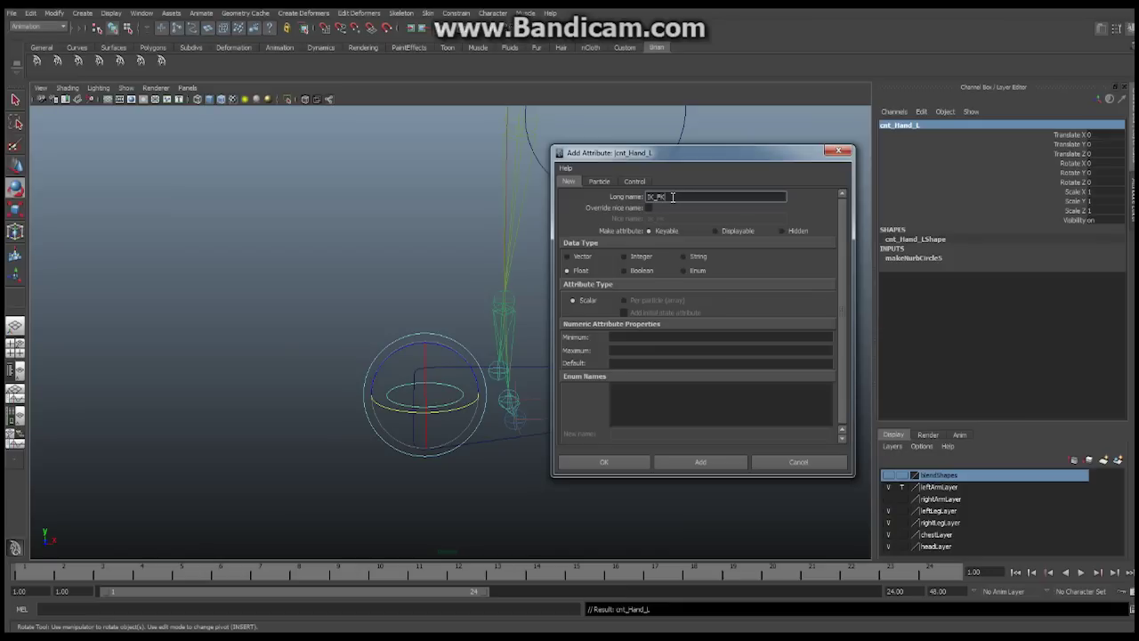
left_click(621, 338)
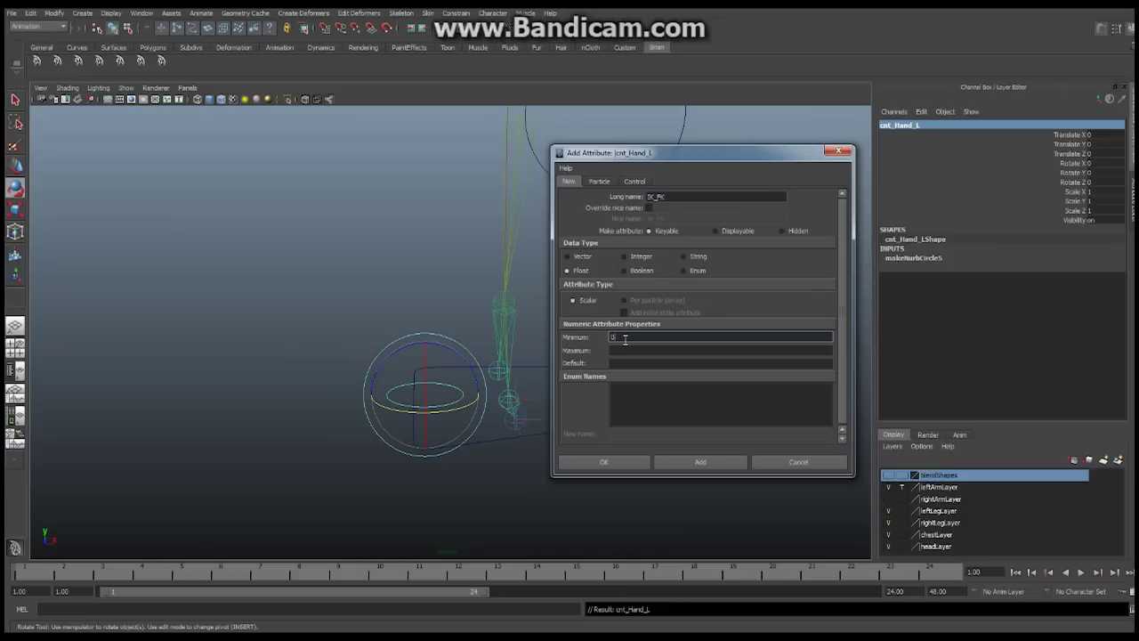
left_click(619, 350)
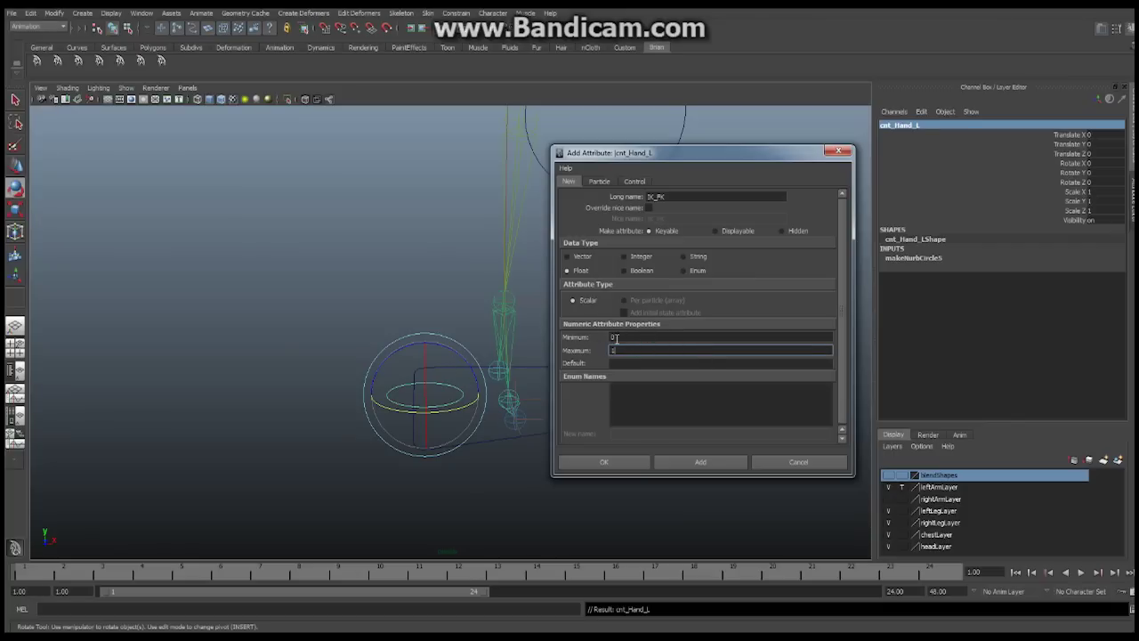
left_click(621, 462)
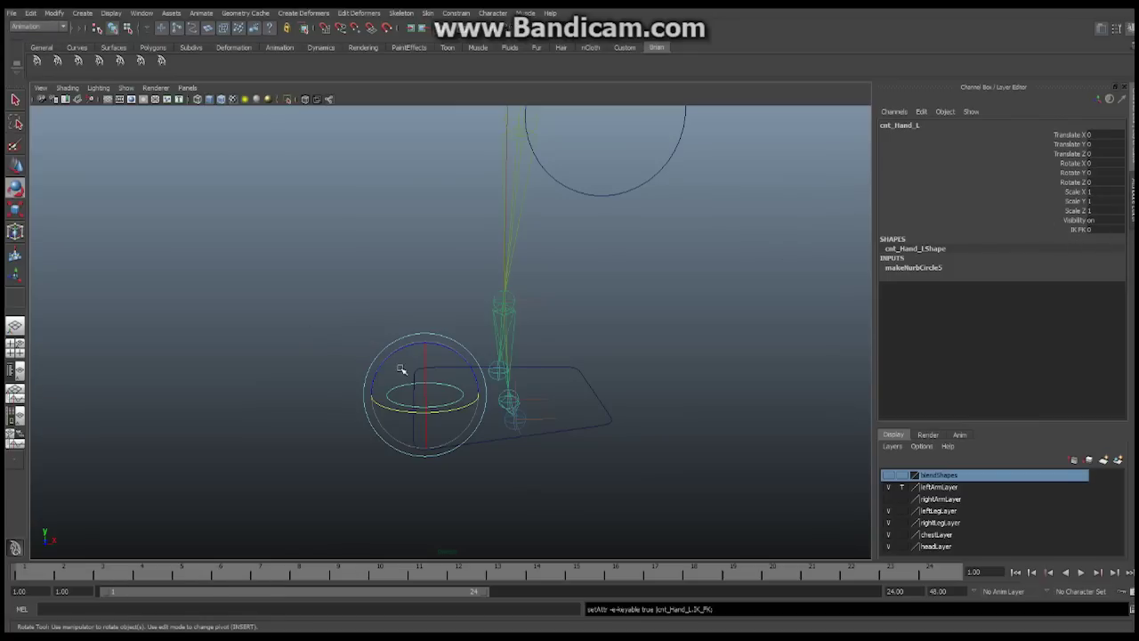
Group the cnt_Hand_L control and rename the new group to adj_Hand_L
left_click(37, 15)
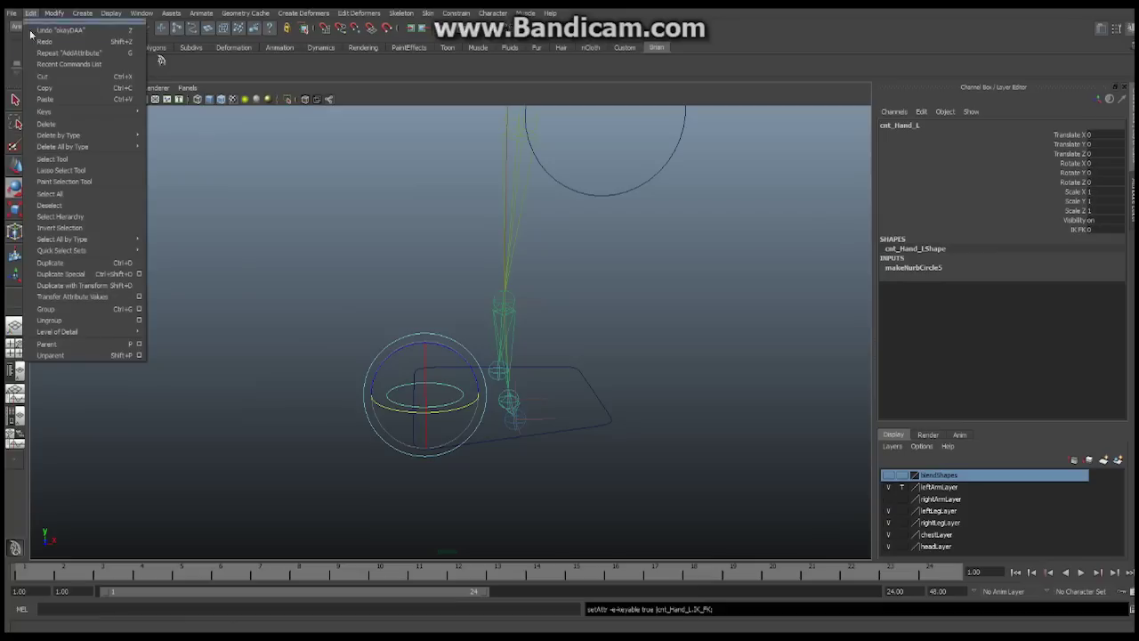
left_click(71, 306)
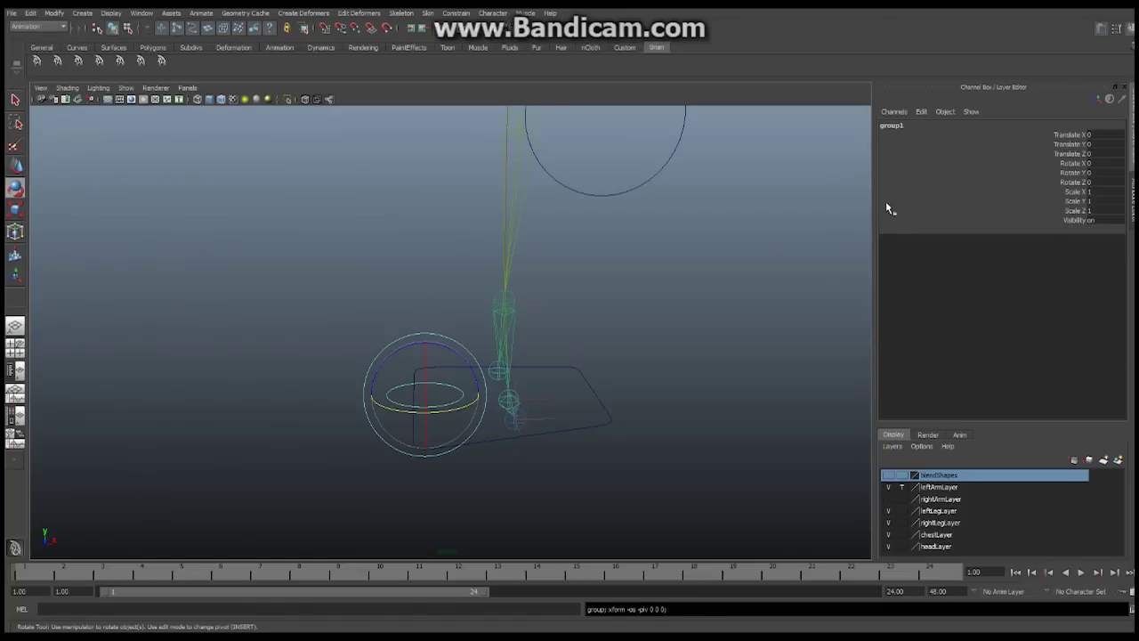
double_click(889, 127)
type("ac_Hand_l")
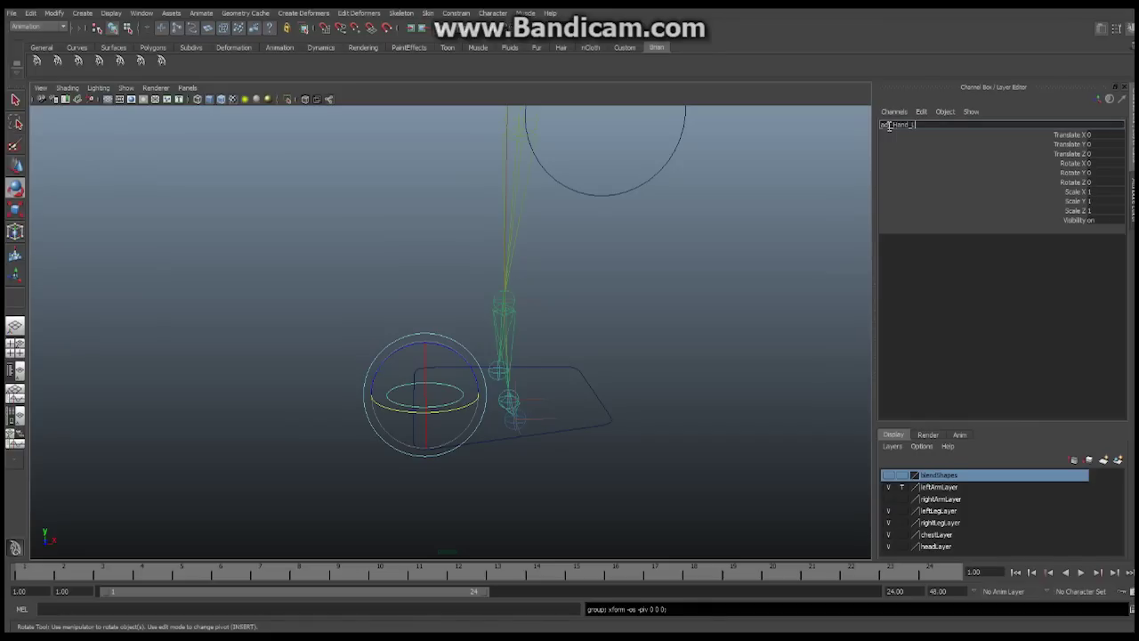
key("Return")
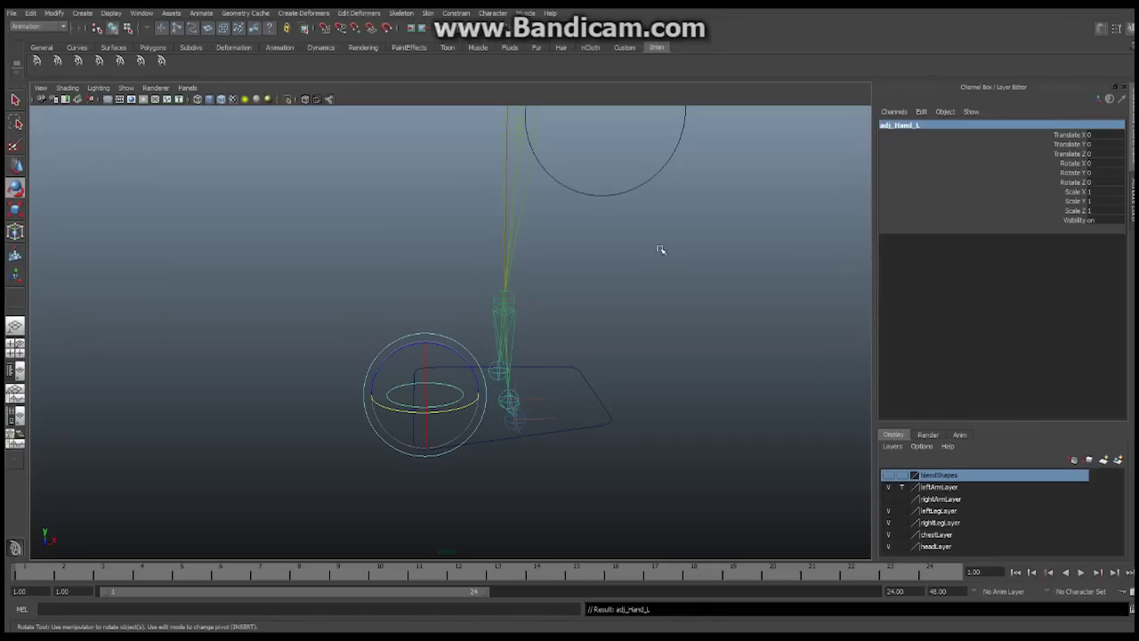
Open the Outliner clear of the joints and locate the adj_Hand_L group in the scene hierarchy
left_click_drag(656, 191, 546, 252, "alt")
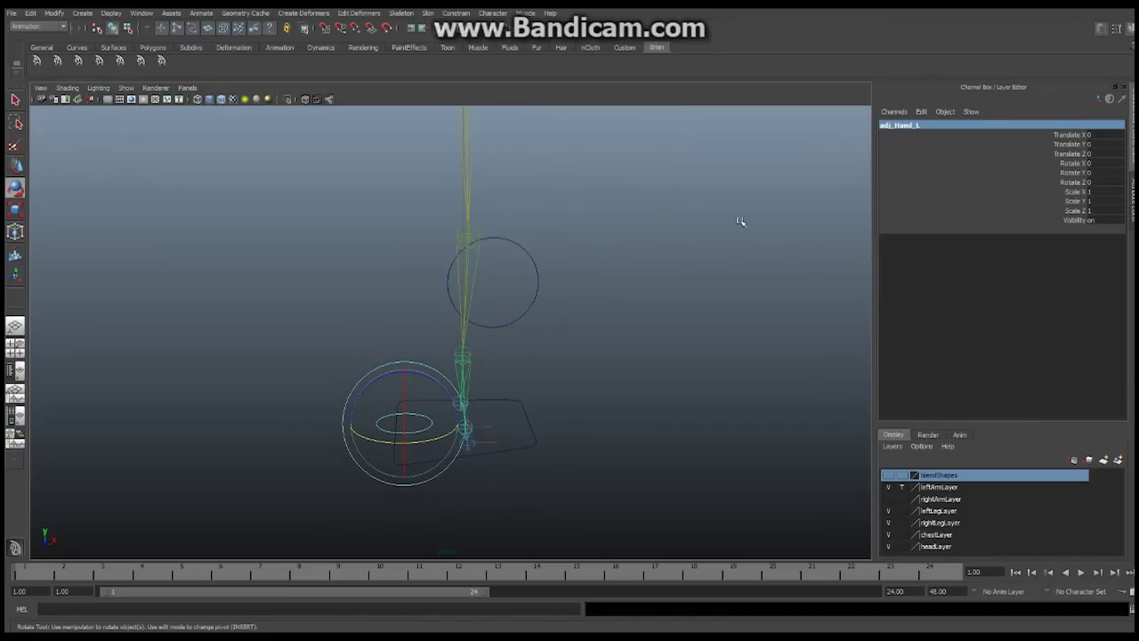
key("shift+o")
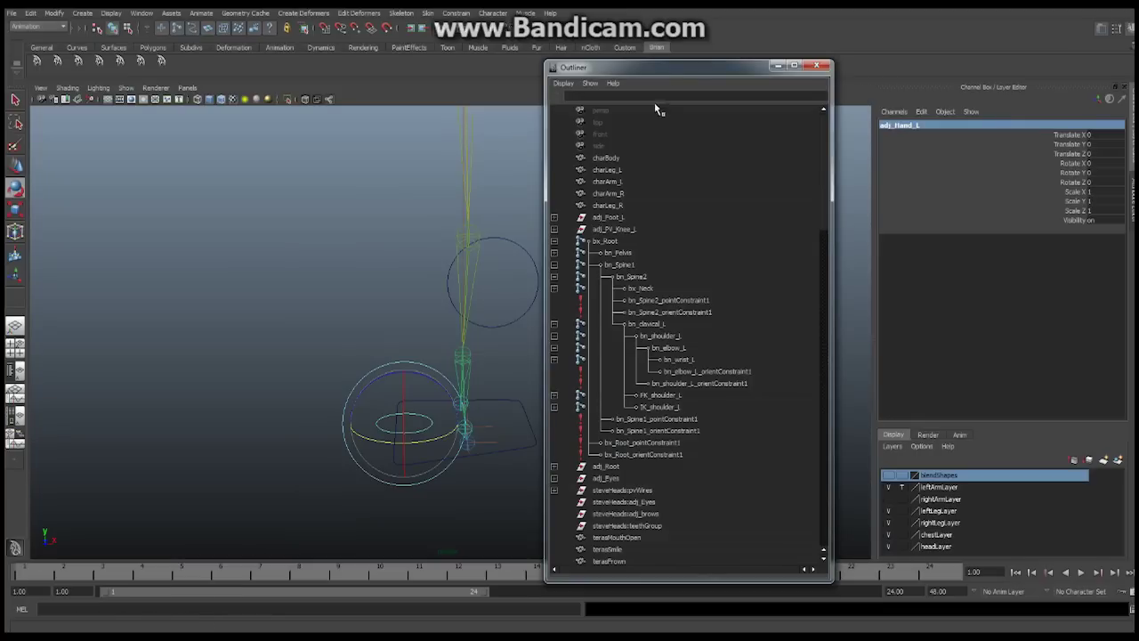
left_click_drag(659, 66, 136, 40)
right_click_drag(710, 158, 605, 171, "alt")
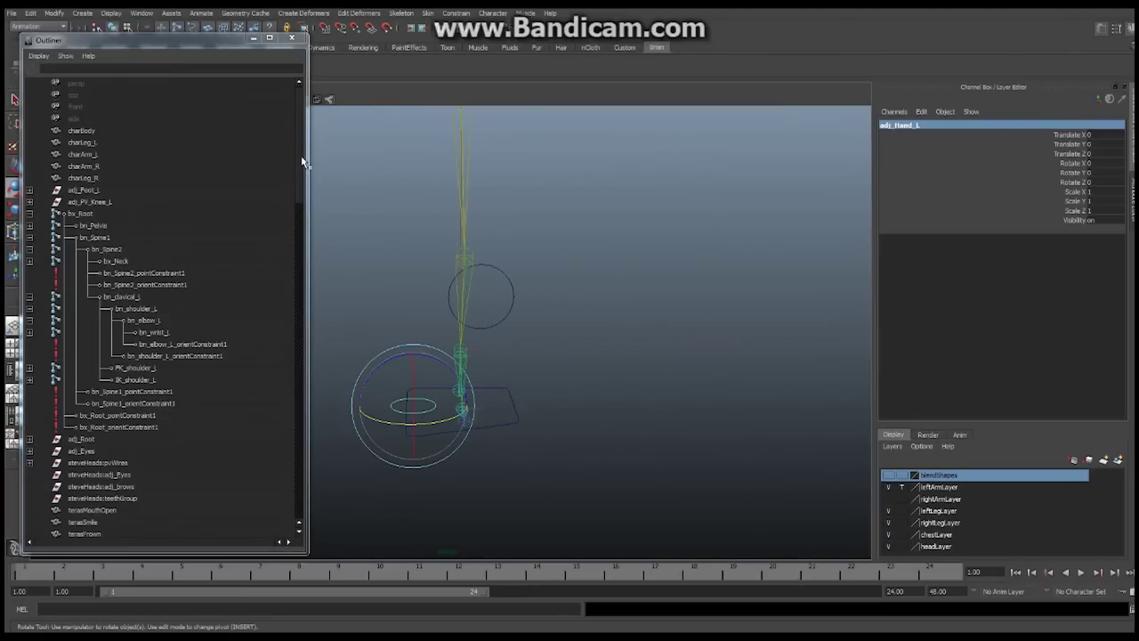
scroll(298, 225, "down", 9)
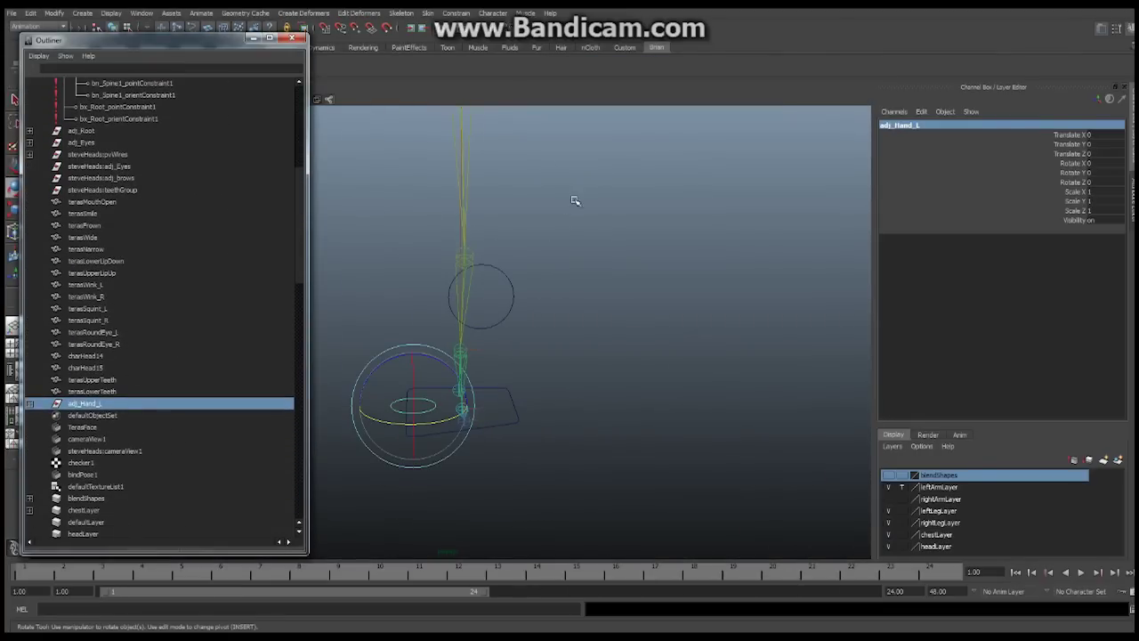
Move the adj_Hand_L group from the origin and snap it onto the left wrist joint
middle_click_drag(630, 178, 666, 275, "alt")
right_click_drag(666, 275, 519, 249, "alt")
middle_click_drag(539, 206, 565, 283, "alt")
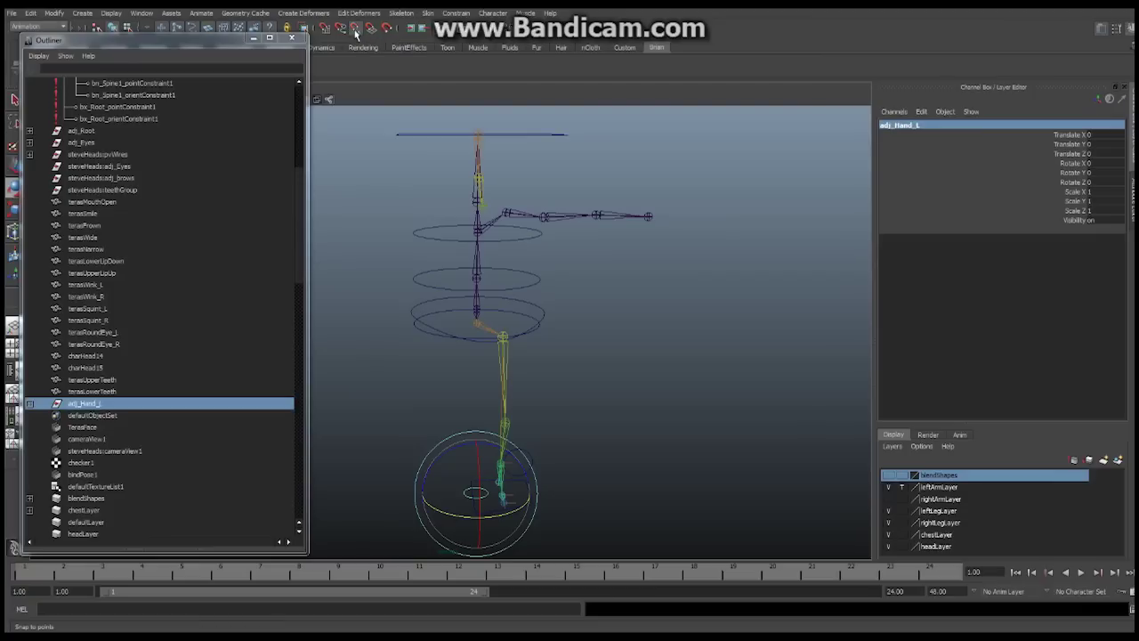
left_click_drag(172, 41, 212, 41)
key("w")
left_click_drag(478, 494, 637, 228)
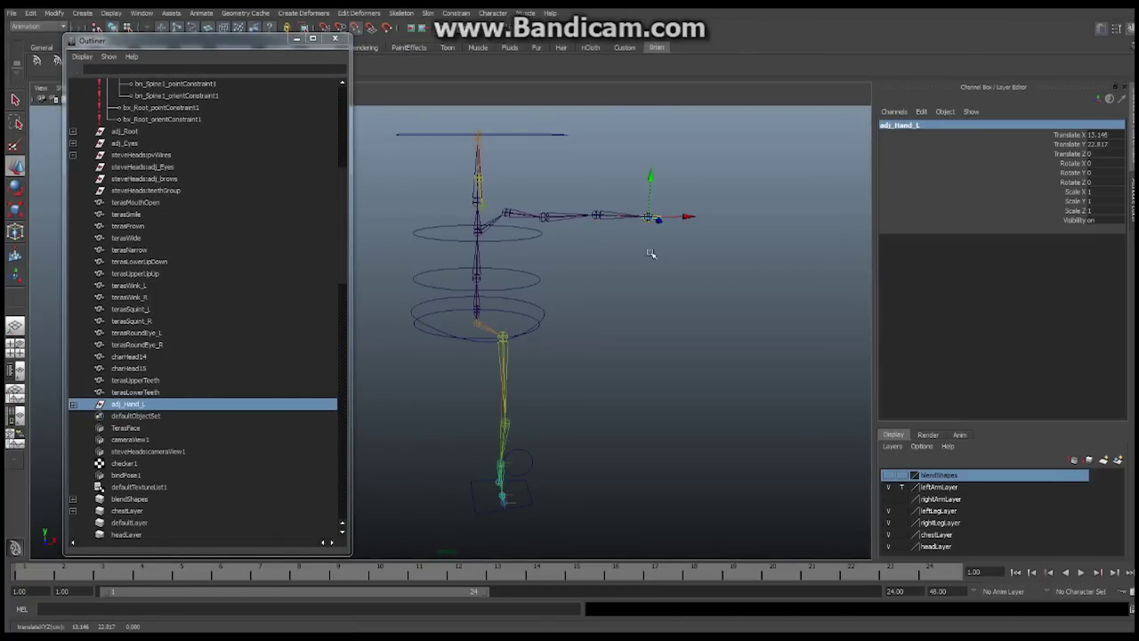
middle_click_drag(651, 255, 559, 287, "alt")
left_click_drag(560, 287, 529, 311, "alt")
right_click_drag(529, 310, 680, 288, "alt")
left_click_drag(681, 288, 669, 283, "alt")
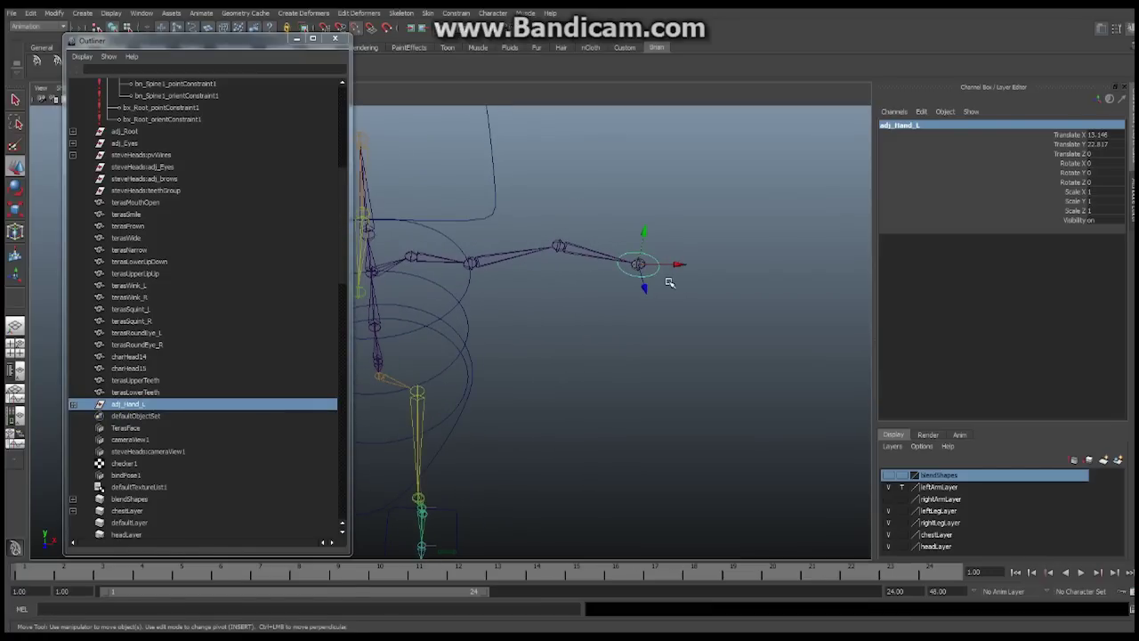
Minimize the Outliner, then show polygons and hide joints in the viewport
left_click(296, 39)
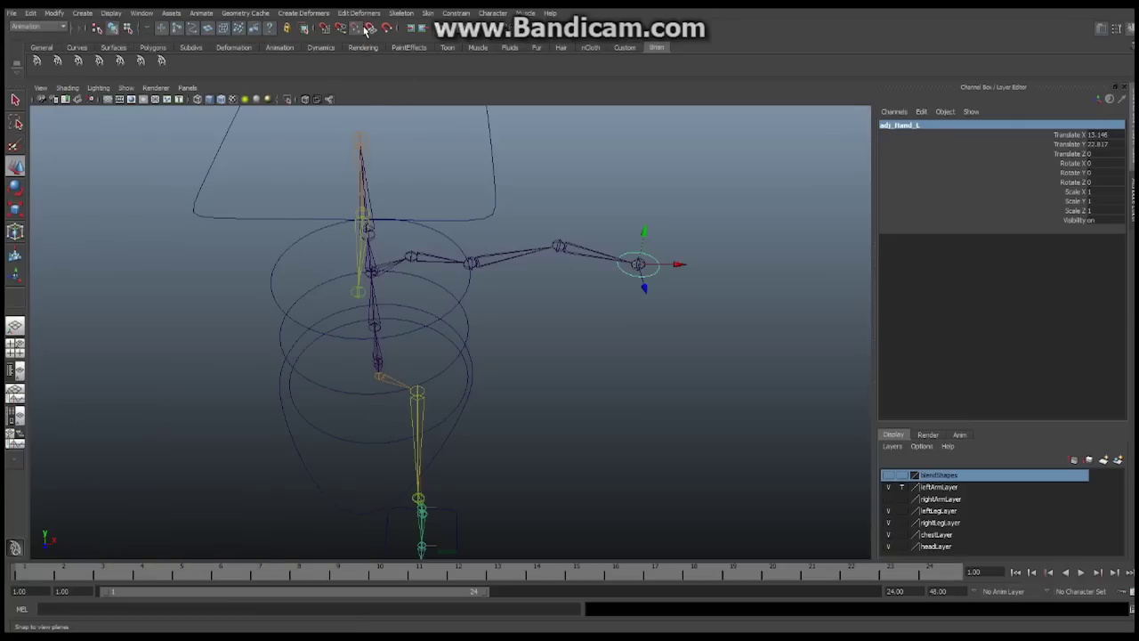
left_click_drag(590, 361, 587, 293, "alt")
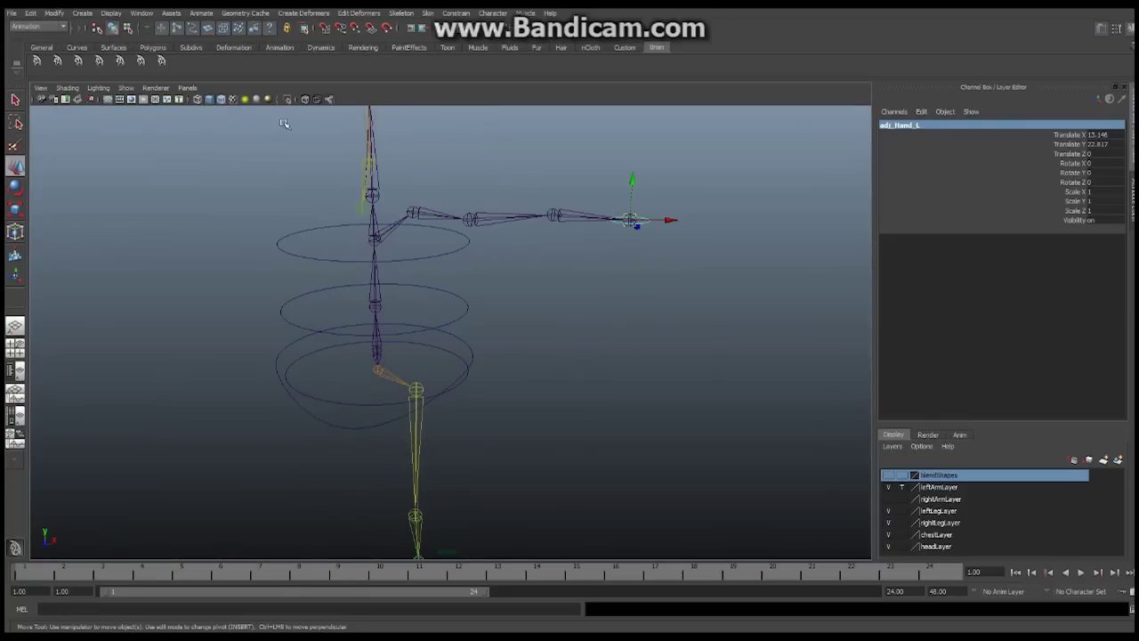
left_click(126, 90)
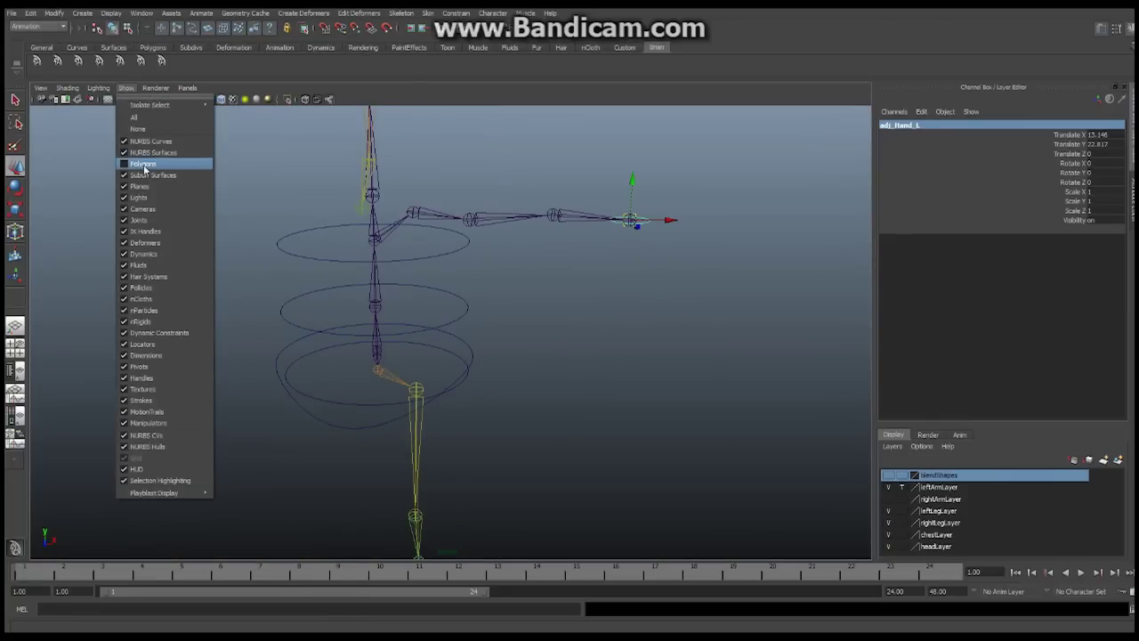
left_click(156, 163)
middle_click_drag(575, 288, 411, 308, "alt")
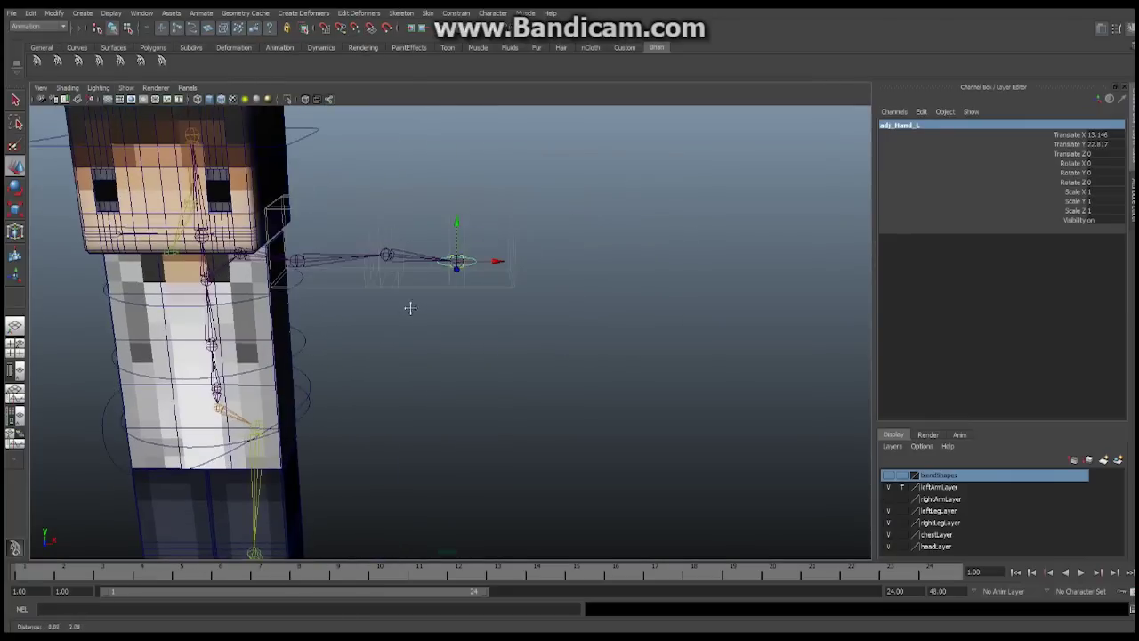
left_click(122, 89)
left_click(145, 221)
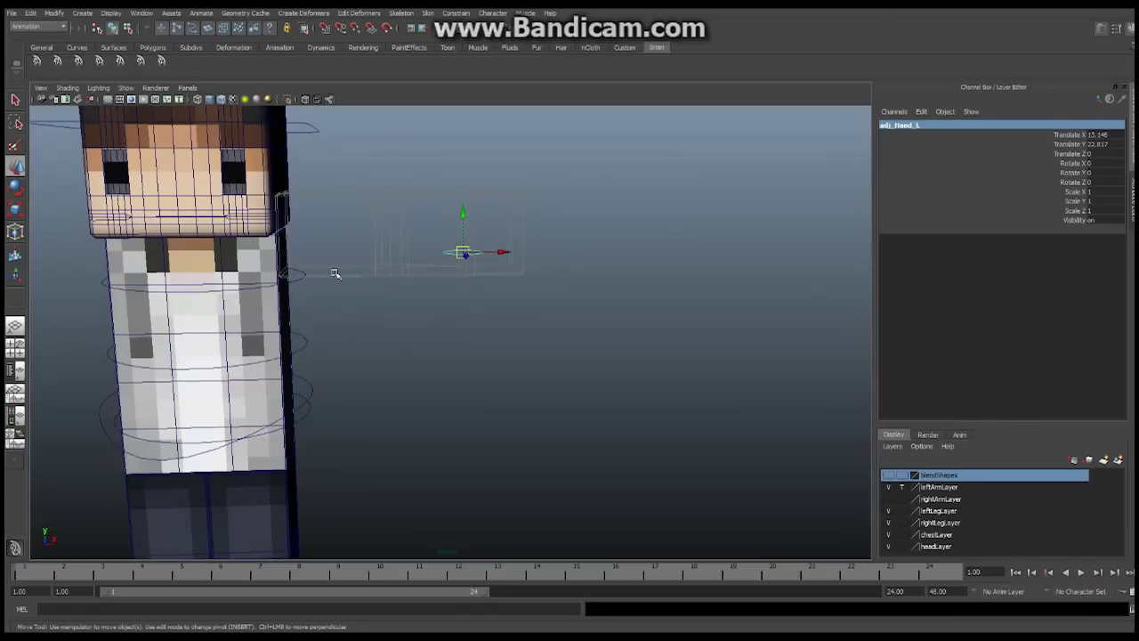
Move all control vertices of the cnt_Hand_L circle outward along X, past the end of the left hand
middle_click_drag(483, 274, 523, 291, "alt")
left_click_drag(524, 291, 510, 301, "alt")
middle_click_drag(543, 274, 485, 318, "alt")
right_click_drag(485, 318, 761, 267, "alt")
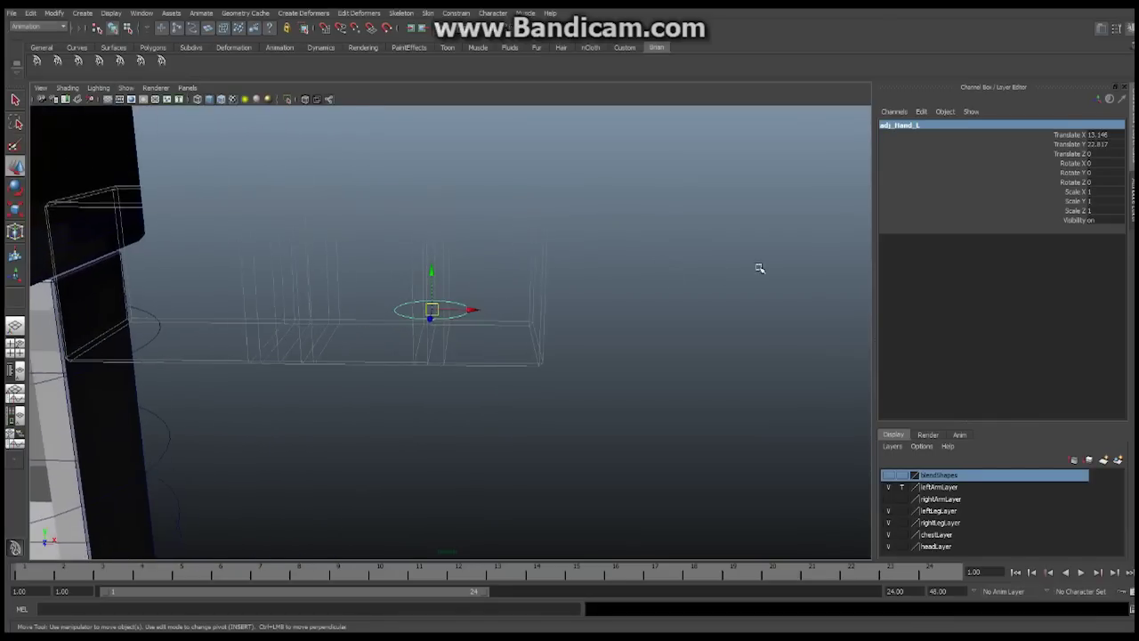
mouse_move(478, 321)
left_mouse_down("alt")
mouse_move(400, 358)
mouse_move(351, 351)
mouse_move(463, 336)
mouse_move(485, 311)
left_mouse_up("alt")
left_click(655, 265)
left_click_drag(656, 259, 519, 282, "alt")
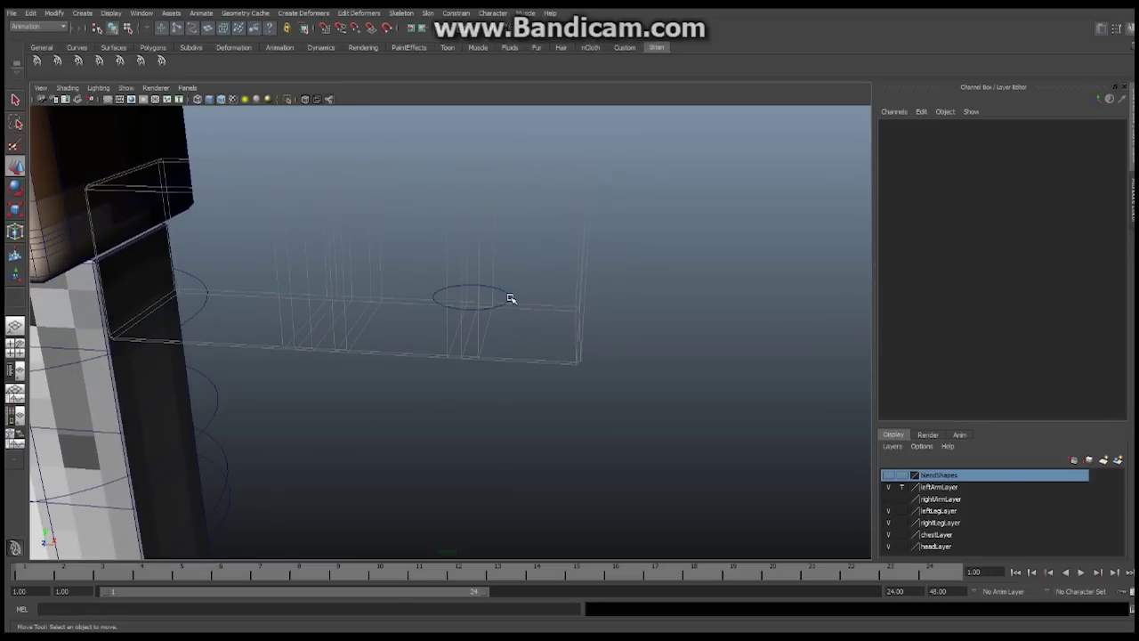
left_click(508, 297)
right_click_drag(508, 297, 470, 293)
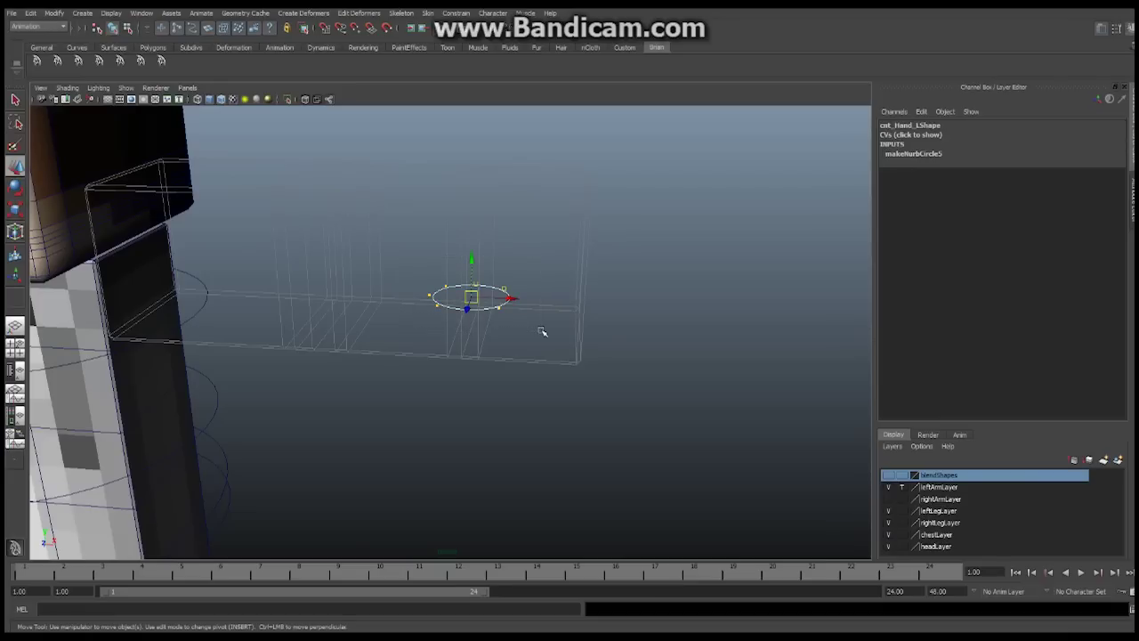
left_click_drag(510, 298, 650, 305)
Return to object selection and select the cnt_Hand_L control at the end of the left arm
left_click_drag(536, 325, 585, 318, "alt")
left_click_drag(152, 145, 190, 170, "alt")
left_click(216, 169)
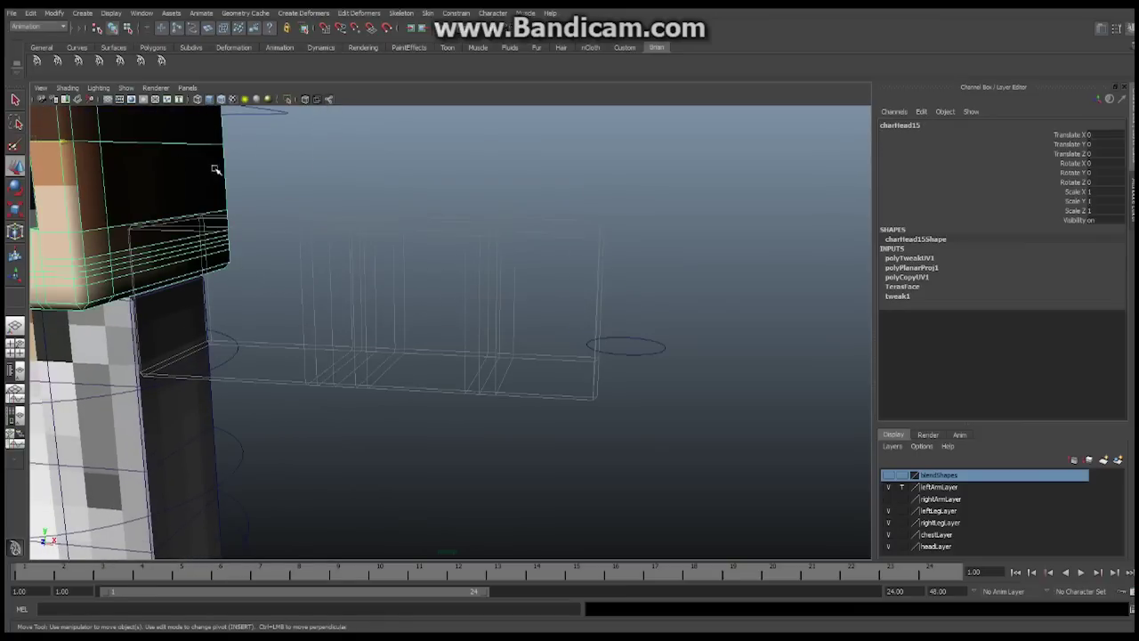
left_click_drag(574, 334, 521, 311, "alt")
left_click(579, 338)
left_click_drag(583, 338, 423, 299, "alt")
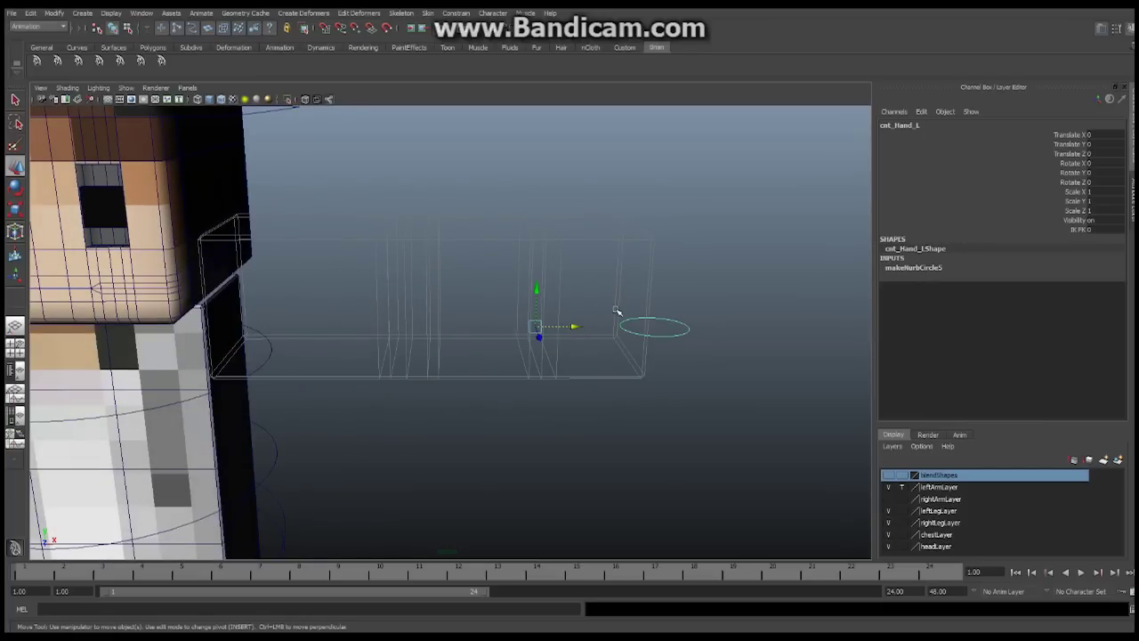
left_click_drag(613, 312, 486, 314, "alt")
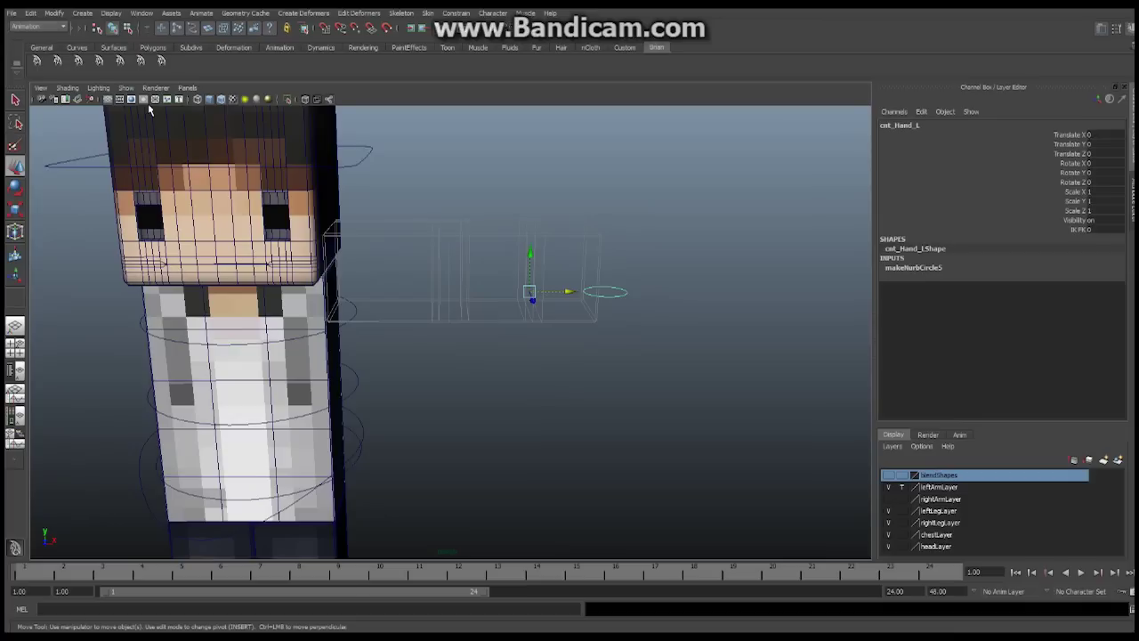
Display the joints in the viewport again and restore the Outliner
left_click(126, 88)
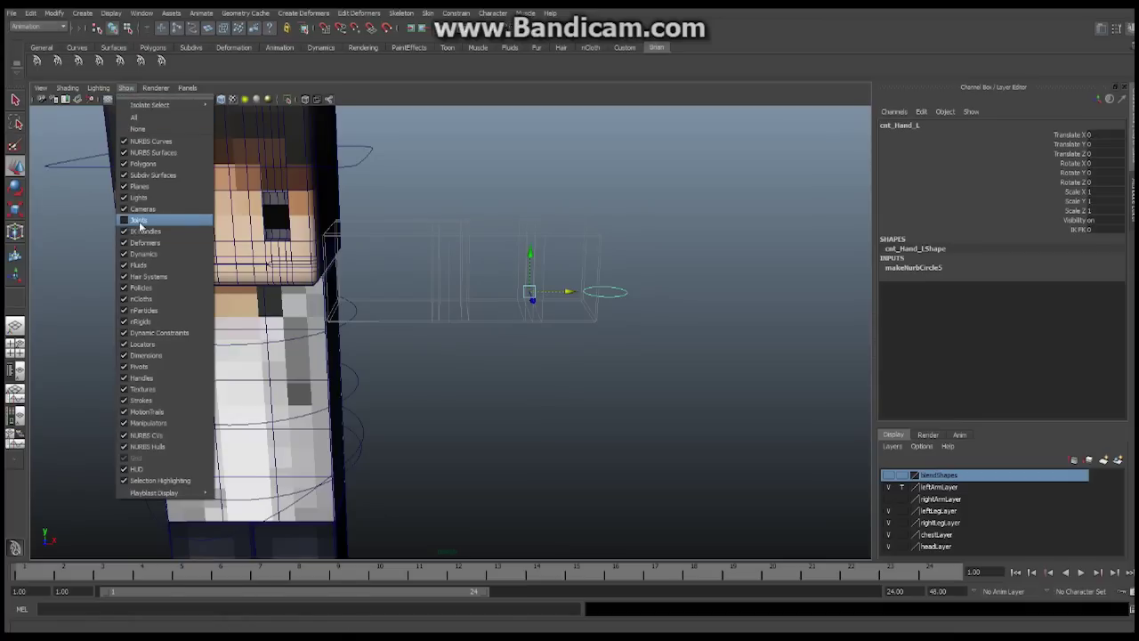
left_click(138, 220)
left_click_drag(516, 412, 470, 342, "alt")
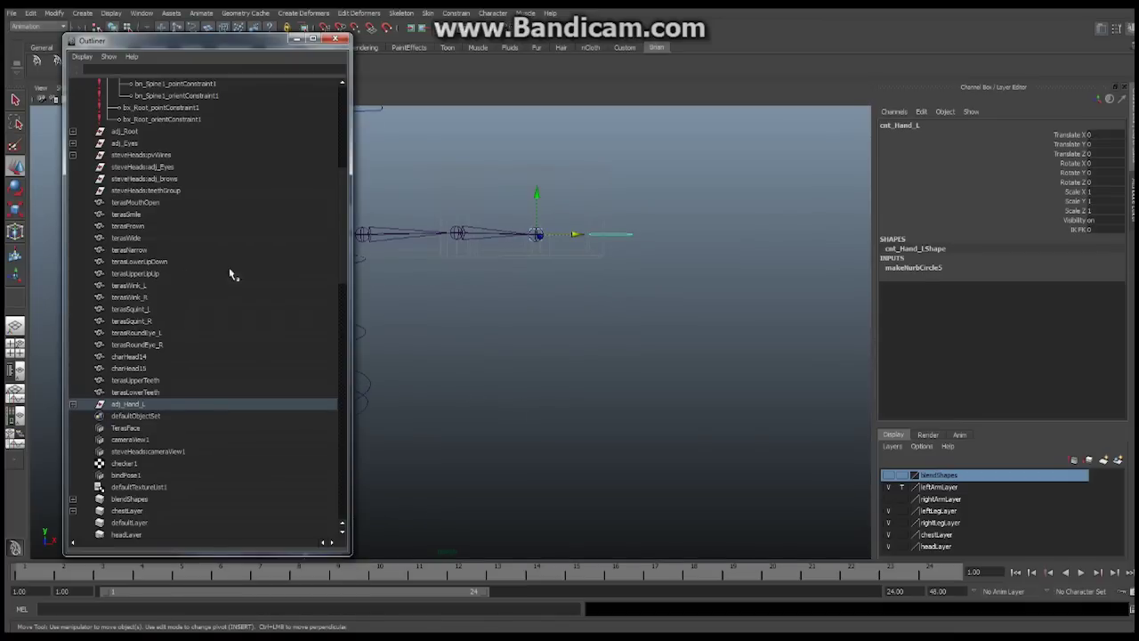
Point-constrain and orient-constrain the adj_Hand_L group to the bn_wrist_L joint
left_click(485, 235)
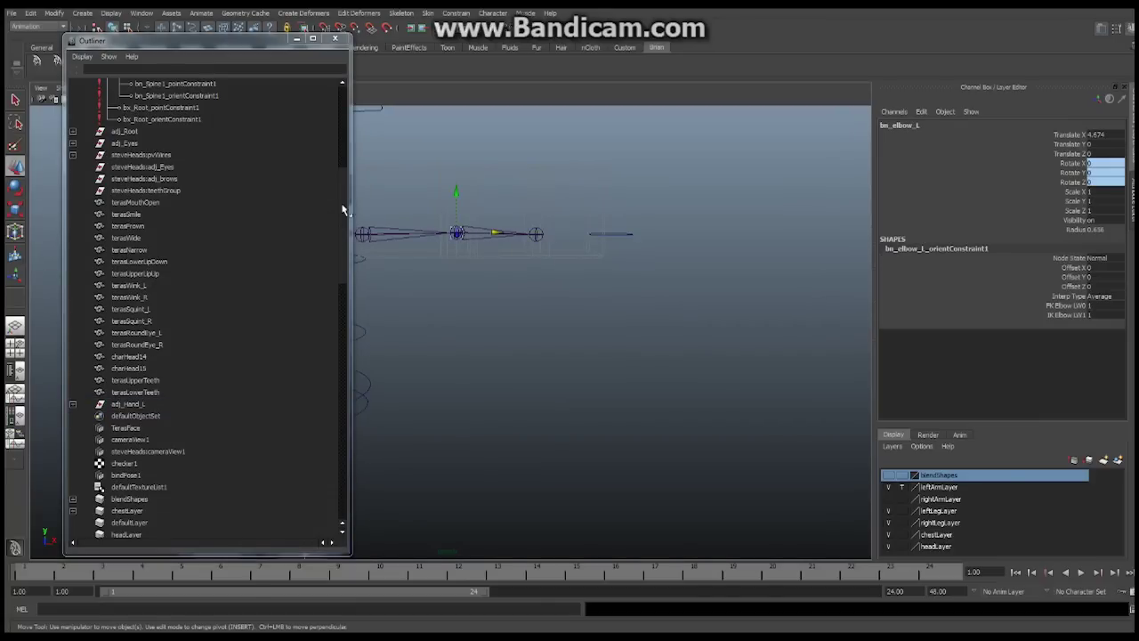
key("f")
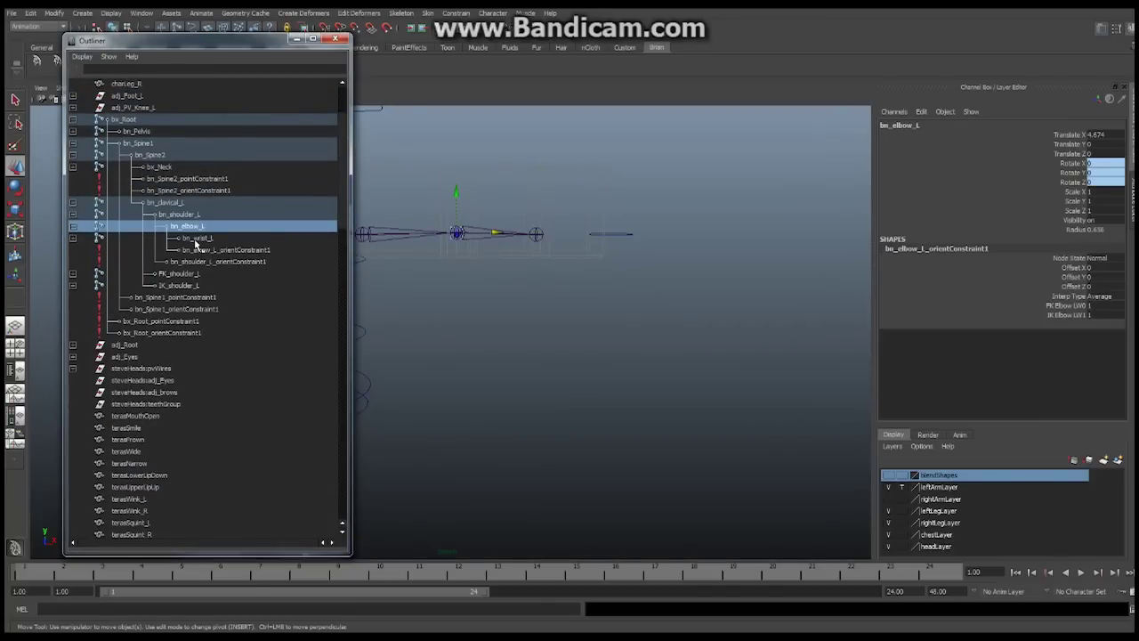
left_click(197, 239)
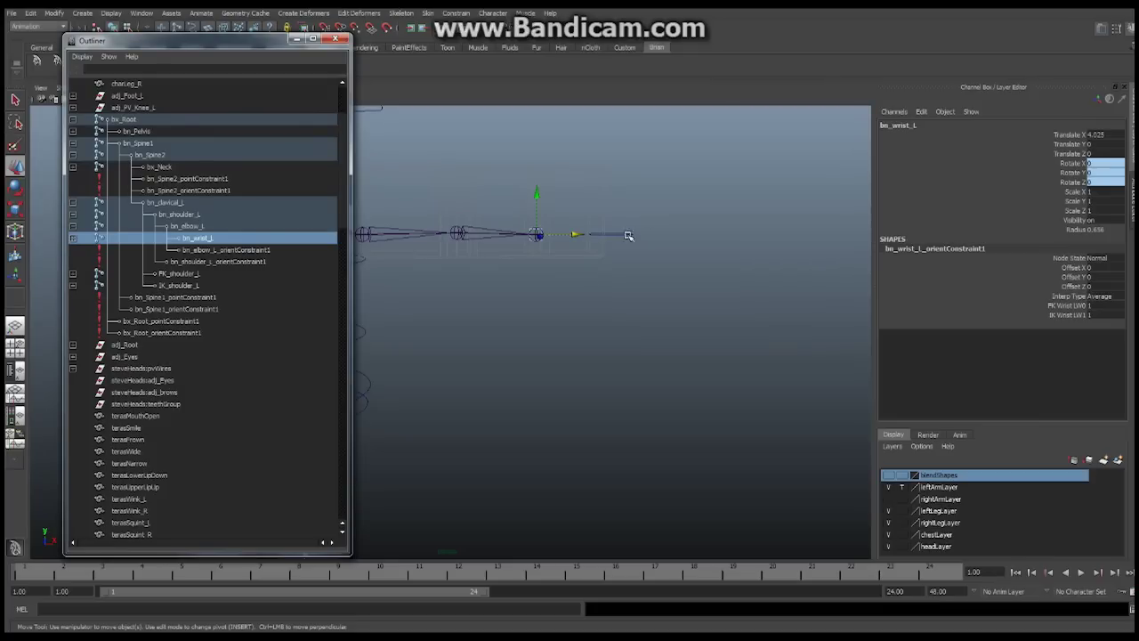
mouse_move(623, 265)
left_mouse_down("alt")
mouse_move(575, 300)
mouse_move(628, 277)
left_mouse_up("alt")
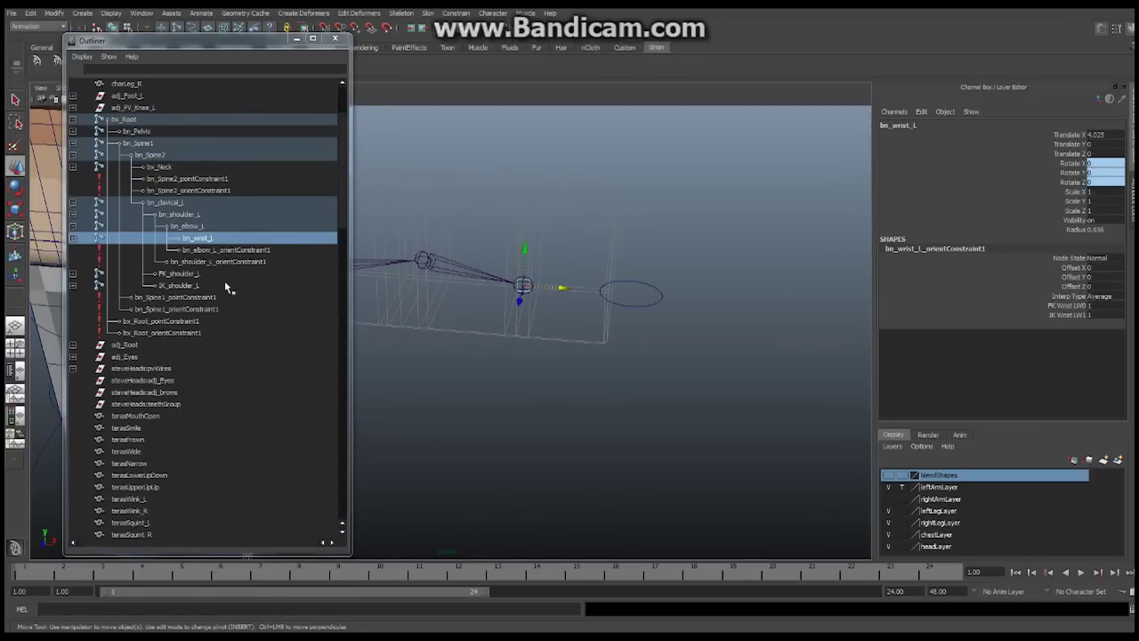
left_click_drag(342, 138, 344, 167)
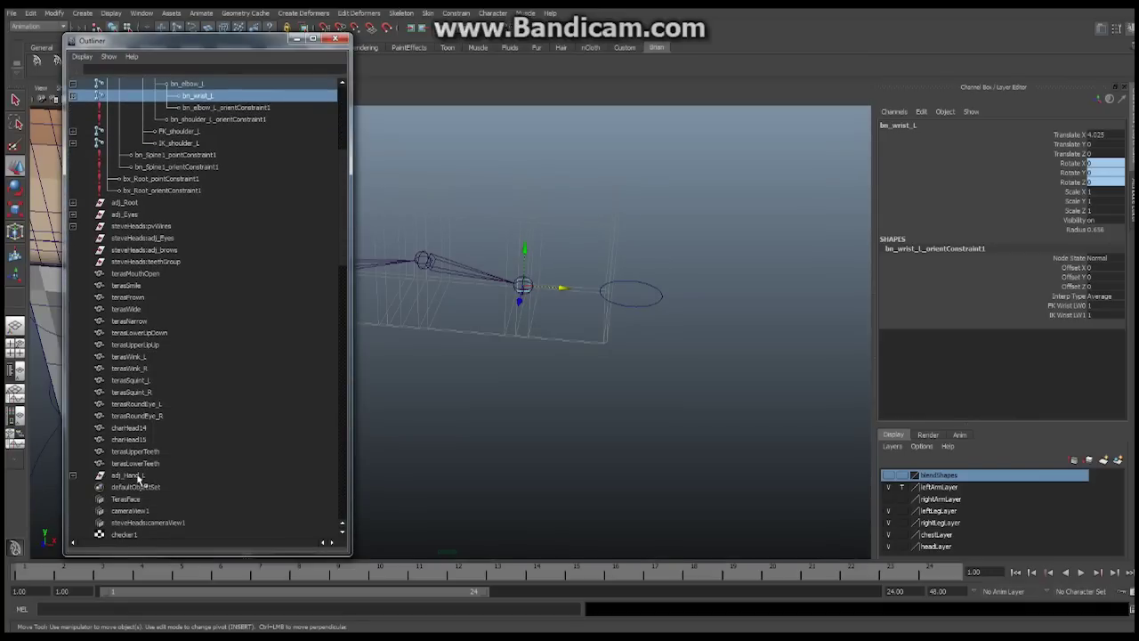
left_click(132, 476)
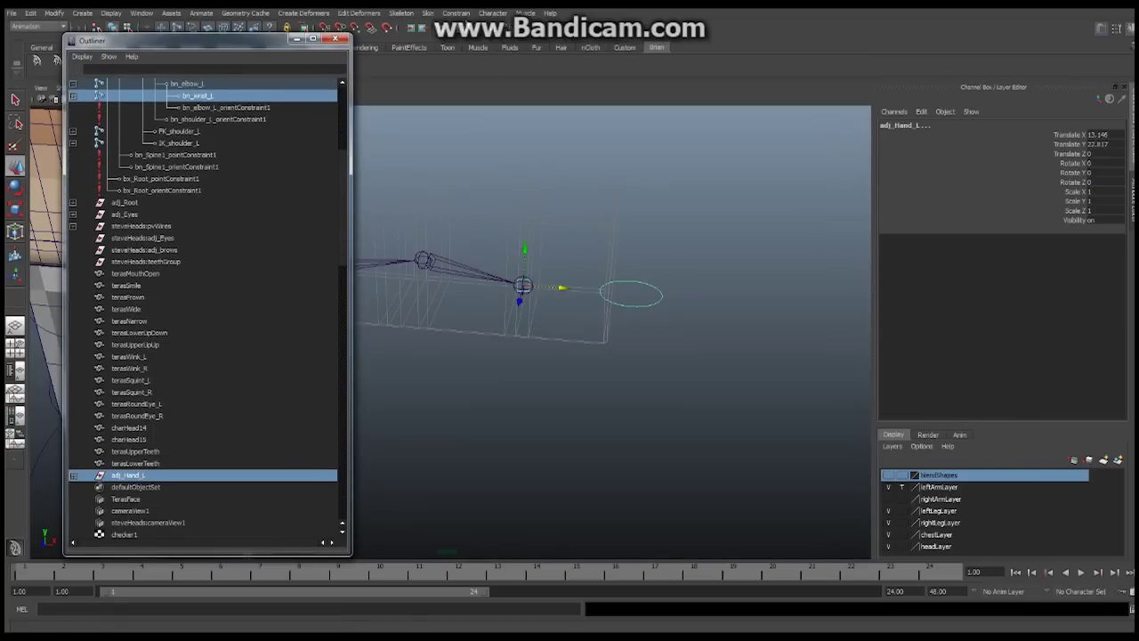
left_click(458, 13)
left_click(472, 42)
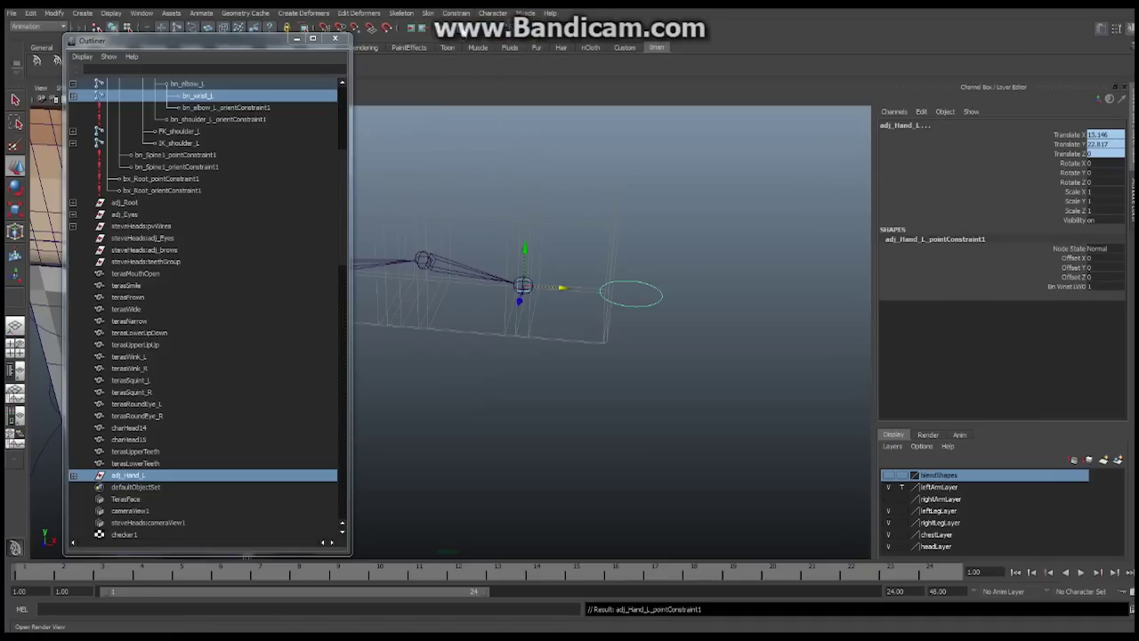
left_click(459, 14)
left_click(468, 58)
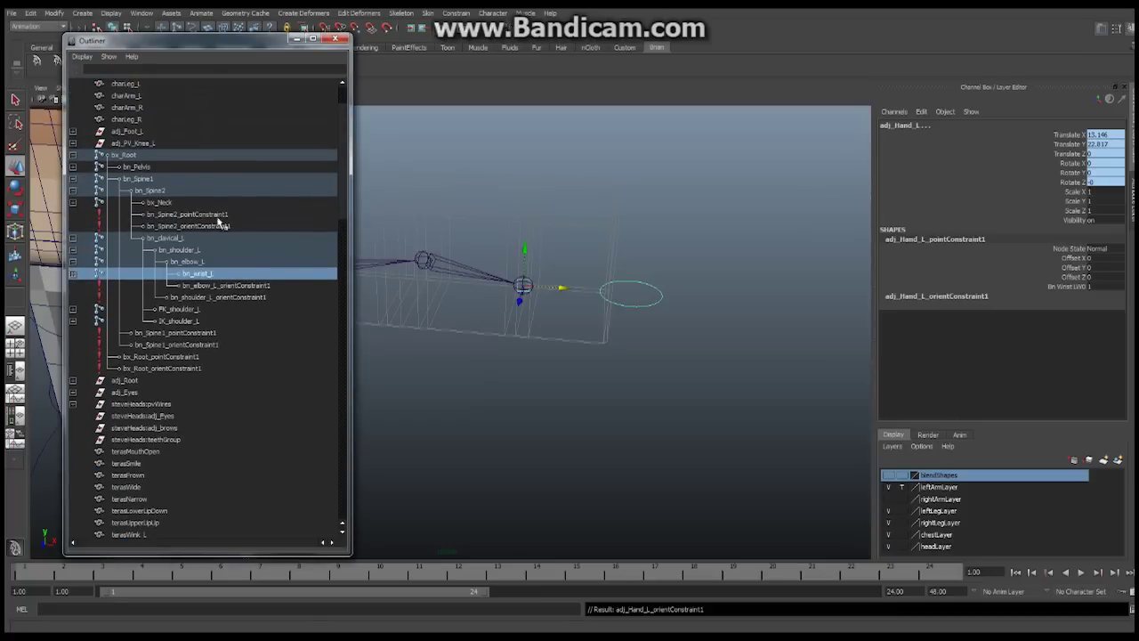
Minimize the Outliner and rotate the bn_shoulder_L joint about 39 degrees around Y to test whether the hand control follows
left_click(189, 252)
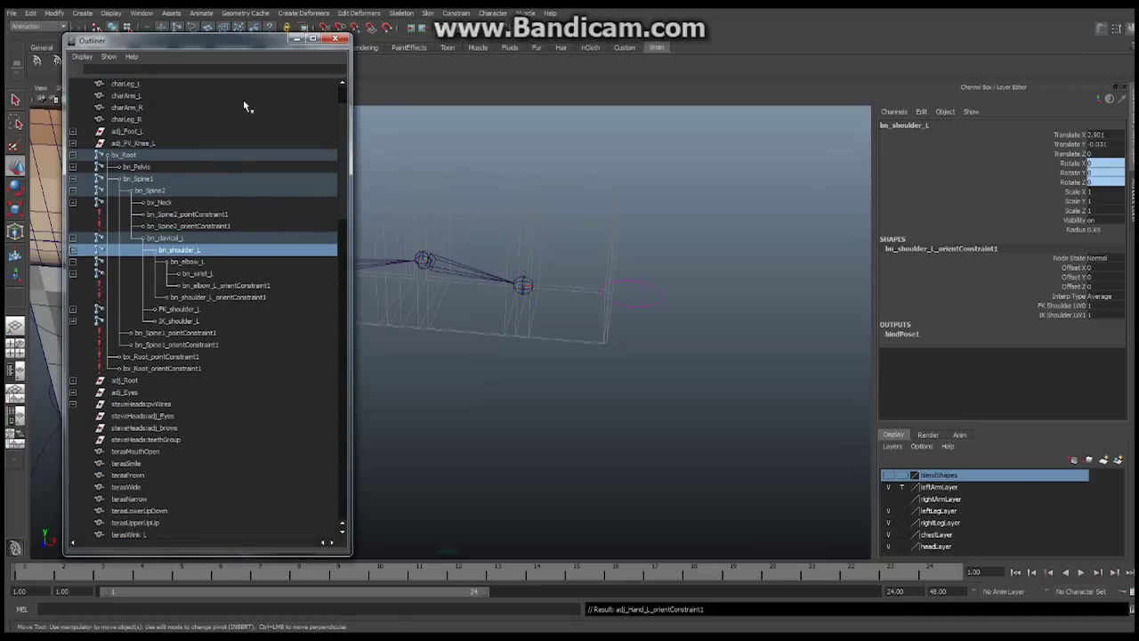
left_click(297, 40)
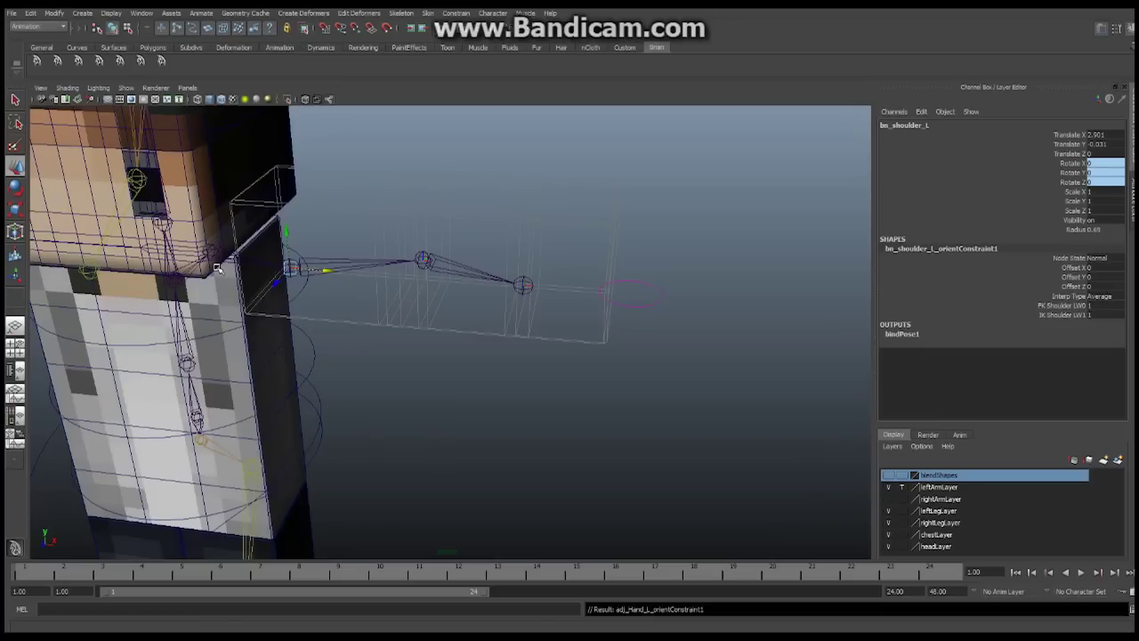
left_click(16, 188)
left_click_drag(320, 229, 280, 226)
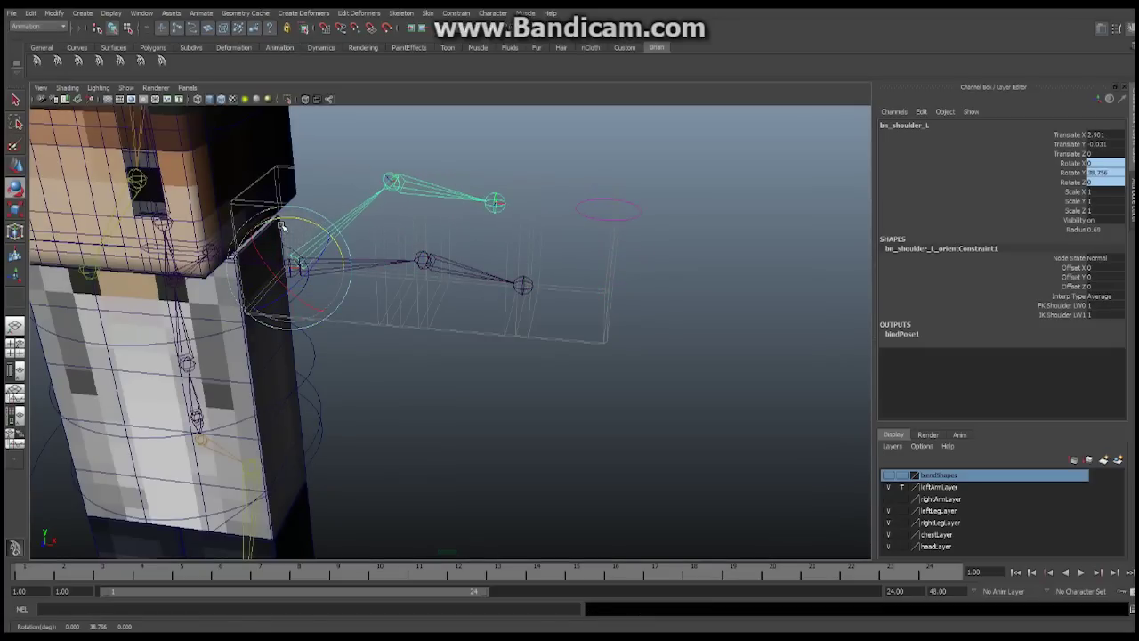